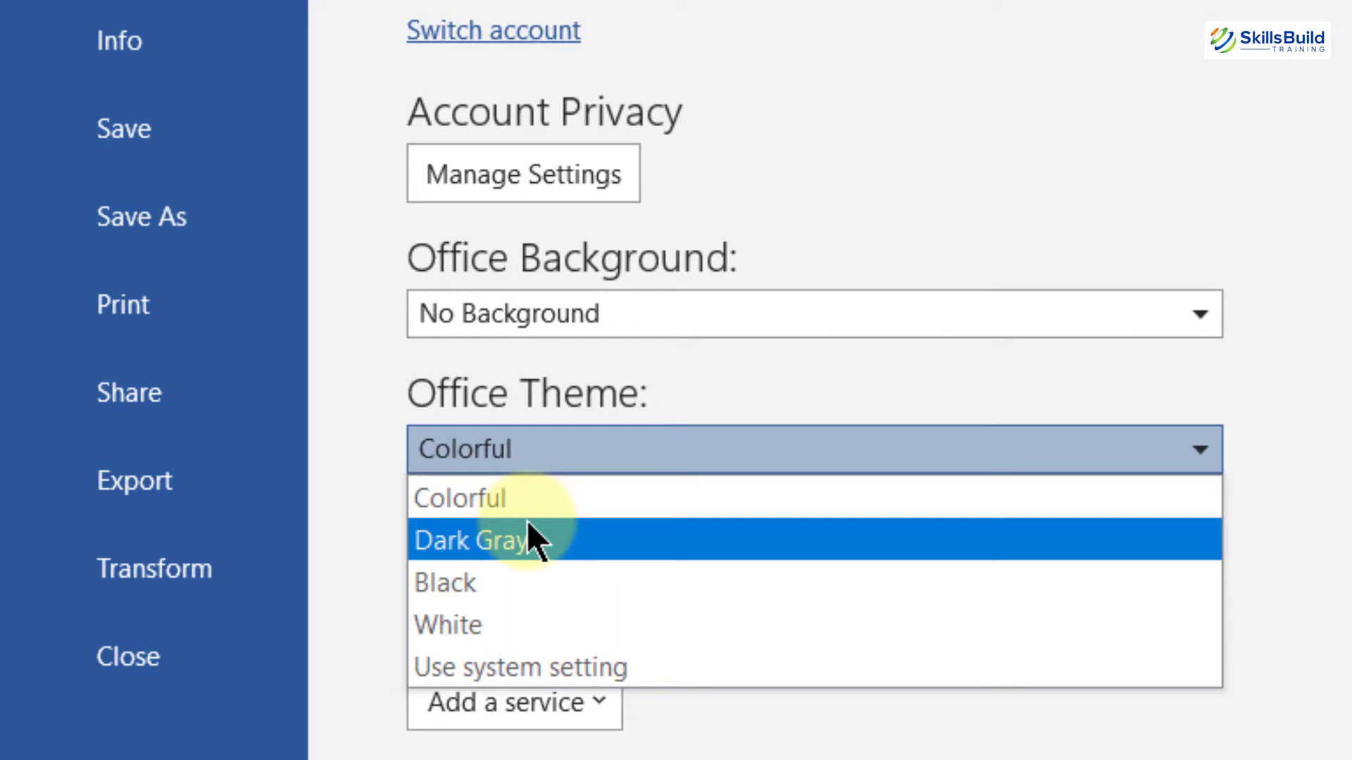
Step: Set the Office theme to Black
{"action": "key", "text": "Down"}
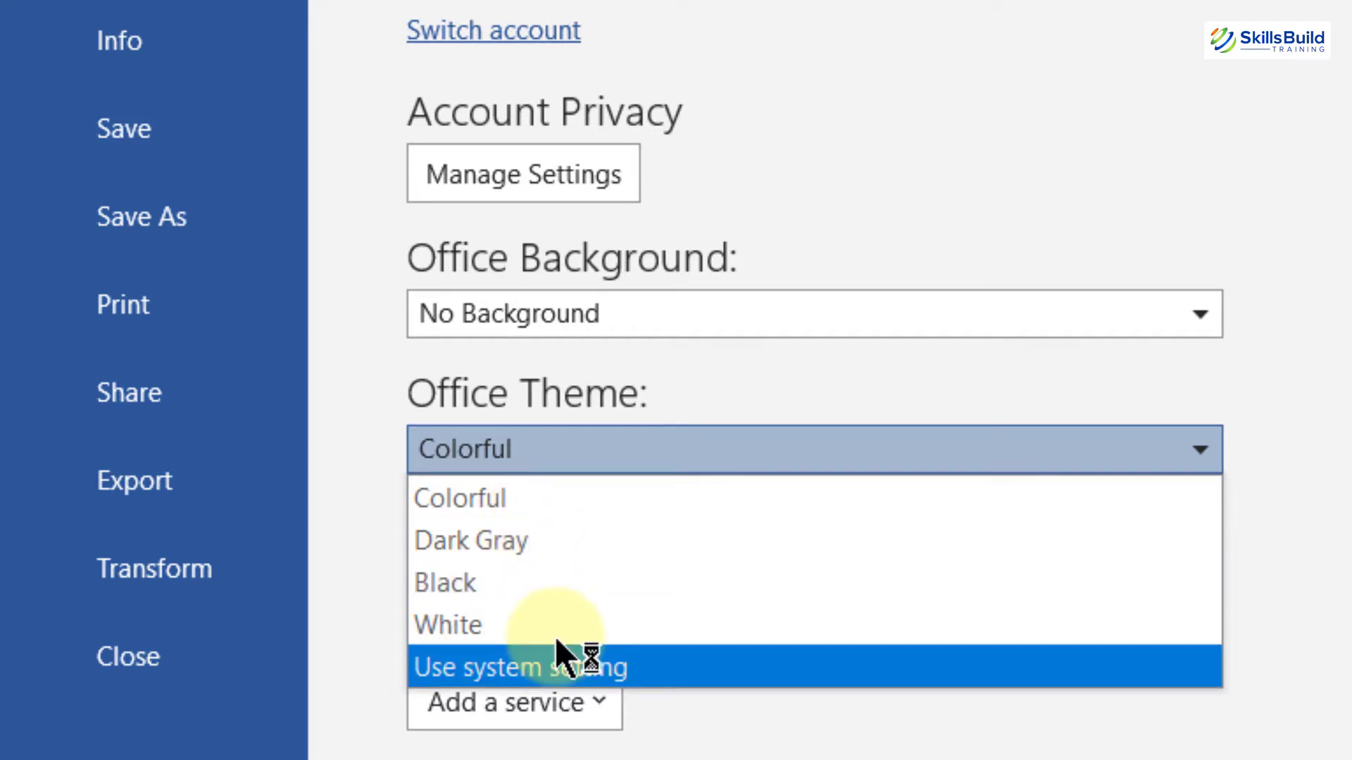
{"action": "key", "text": "Up"}
{"action": "key", "text": "Up"}
{"action": "key", "text": "Up"}
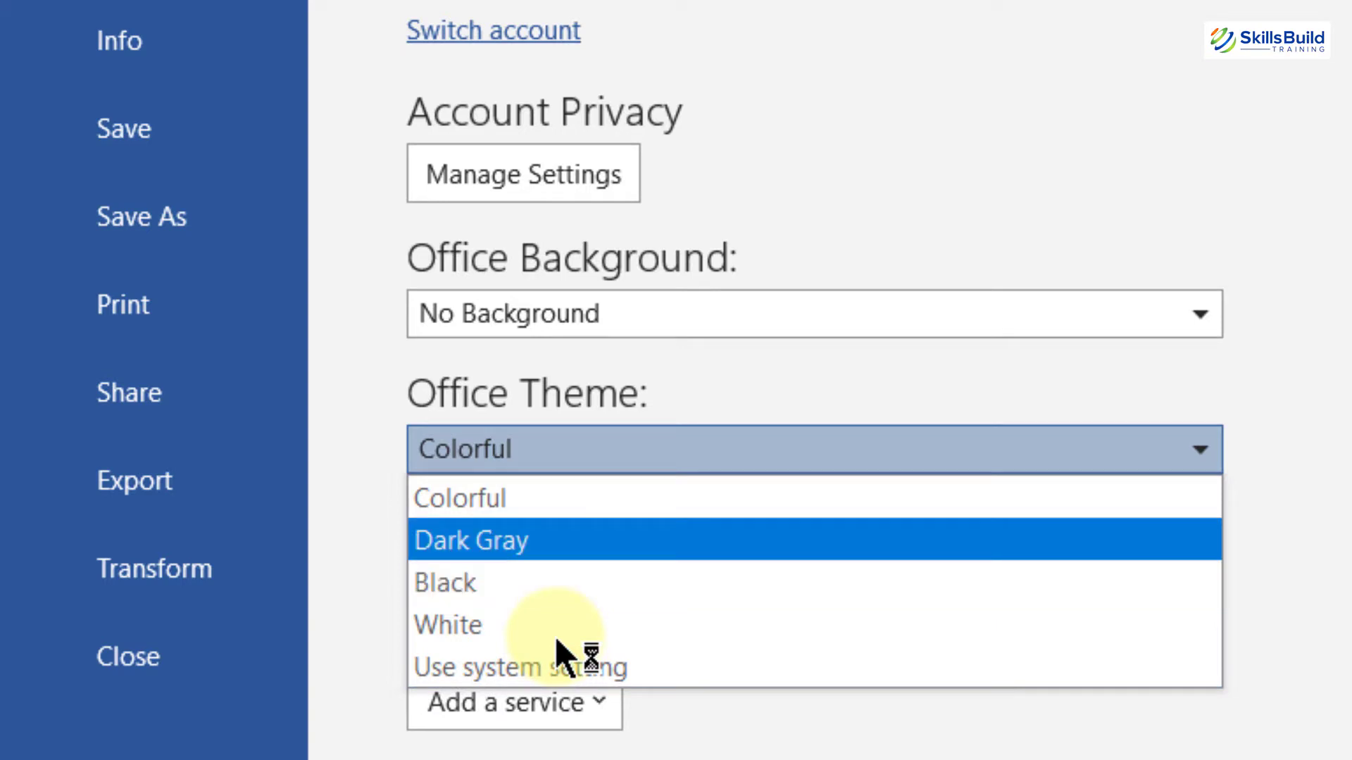
{"action": "left_click", "coordinate": [457, 576]}
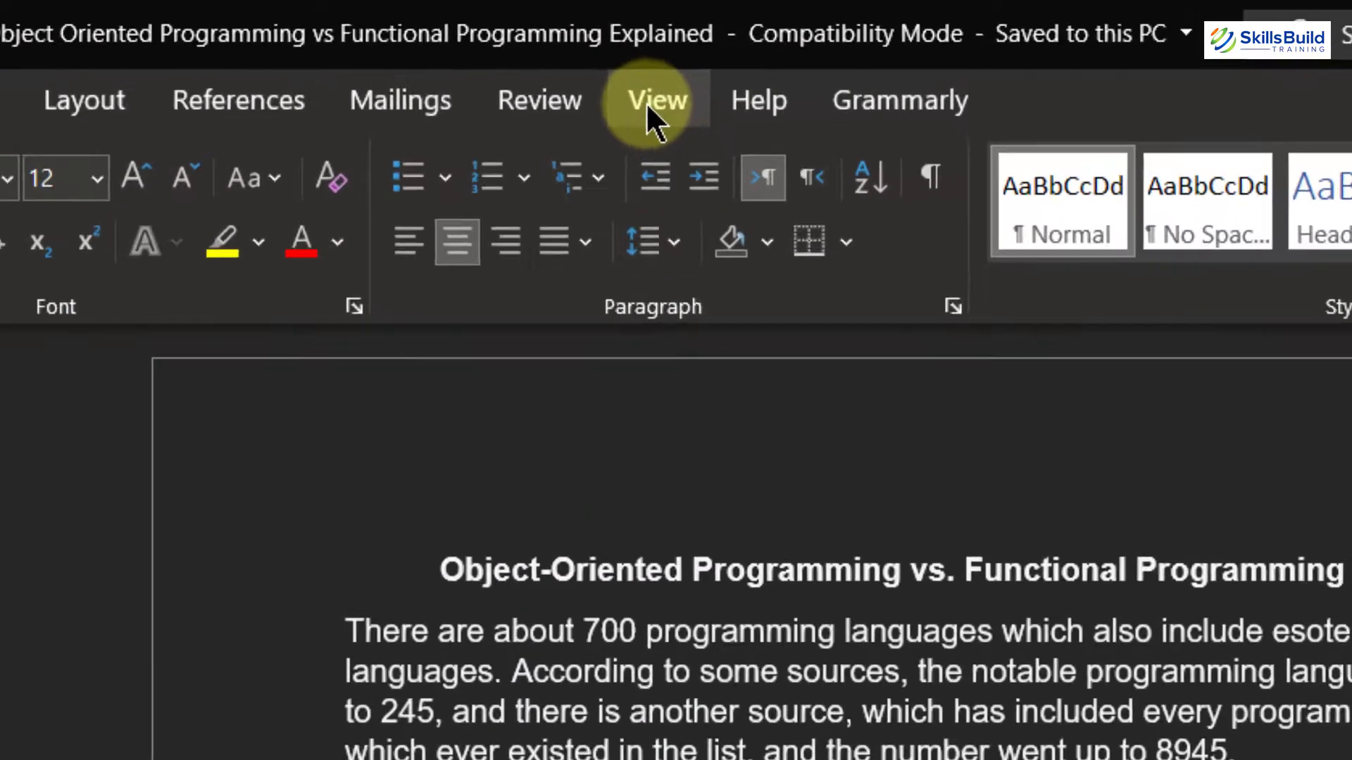
Step: Switch the page to a light page color and back to dark mode
{"action": "left_click", "coordinate": [529, 44]}
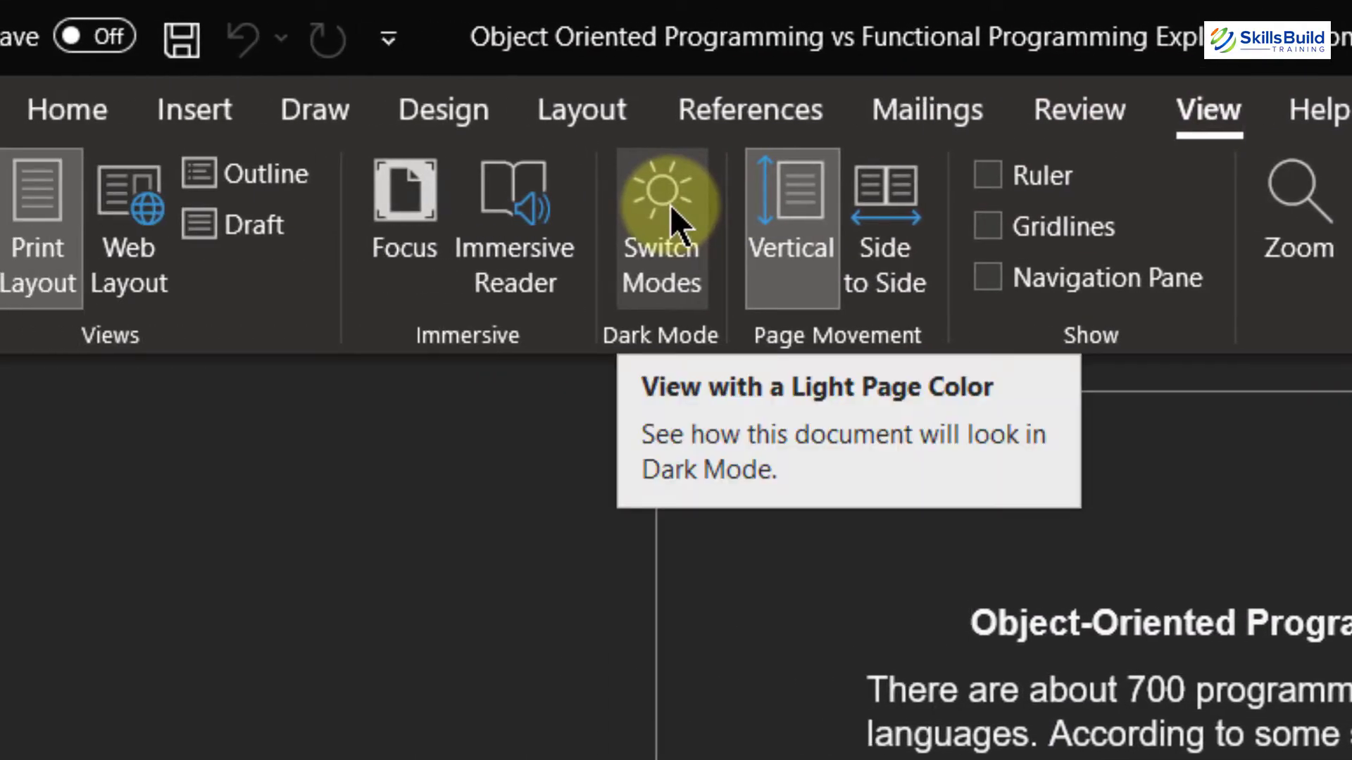
{"action": "left_click", "coordinate": [669, 204]}
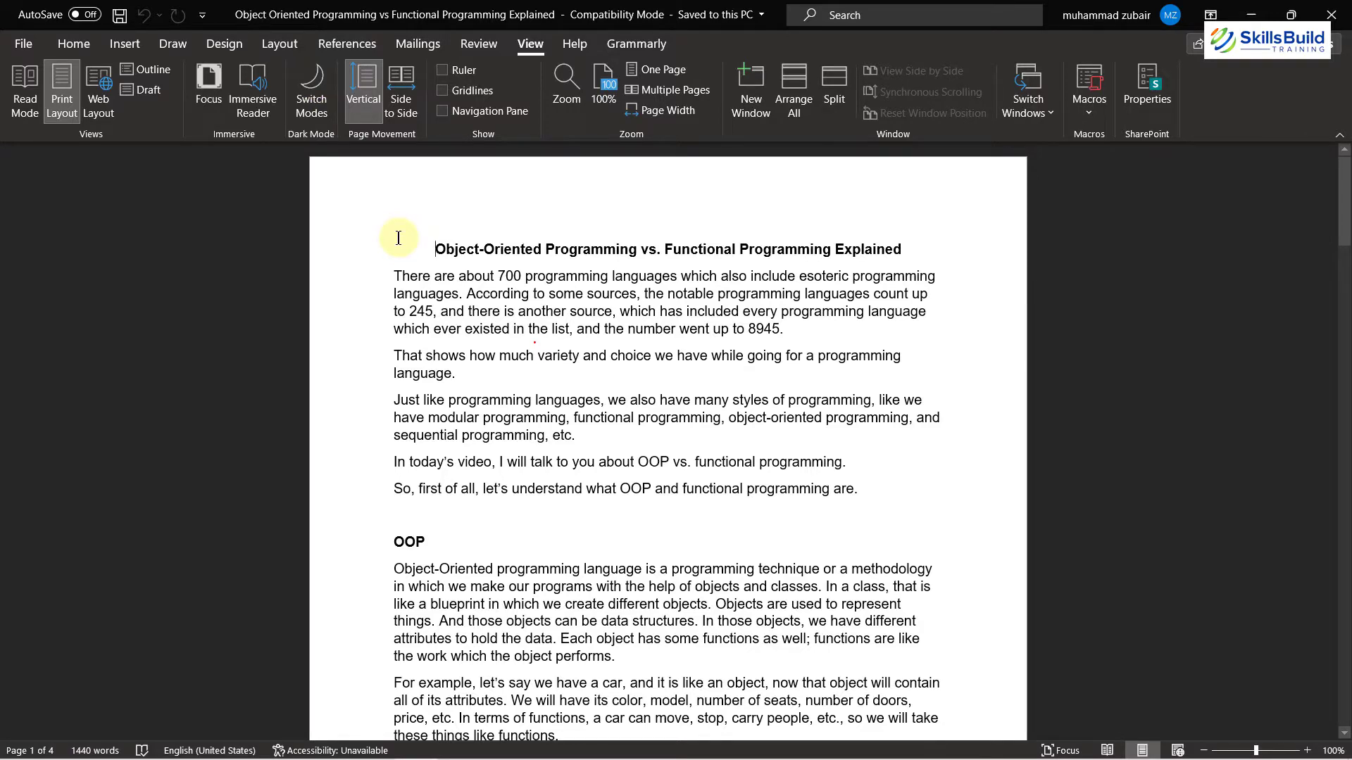
{"action": "left_click", "coordinate": [324, 117]}
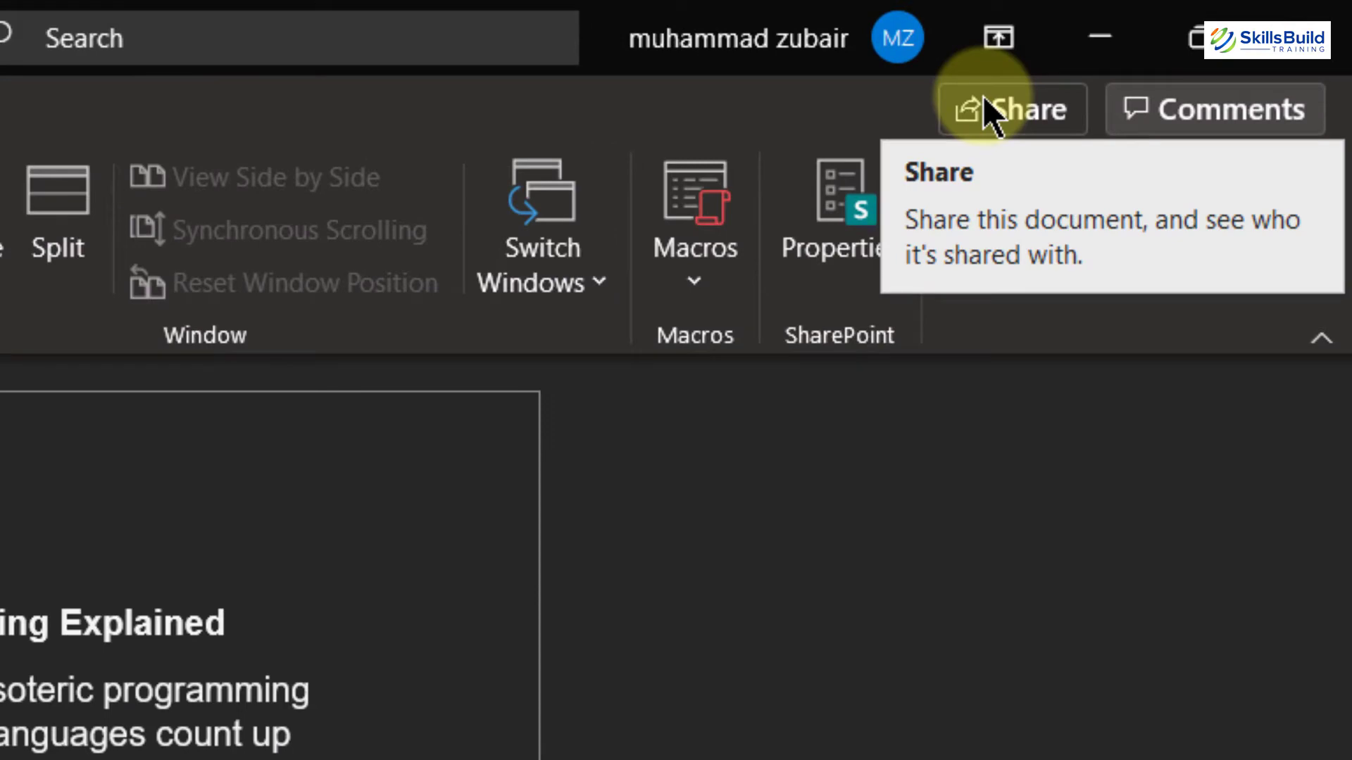
Step: Share the document by uploading it to OneDrive - Personal
{"action": "left_click", "coordinate": [985, 100]}
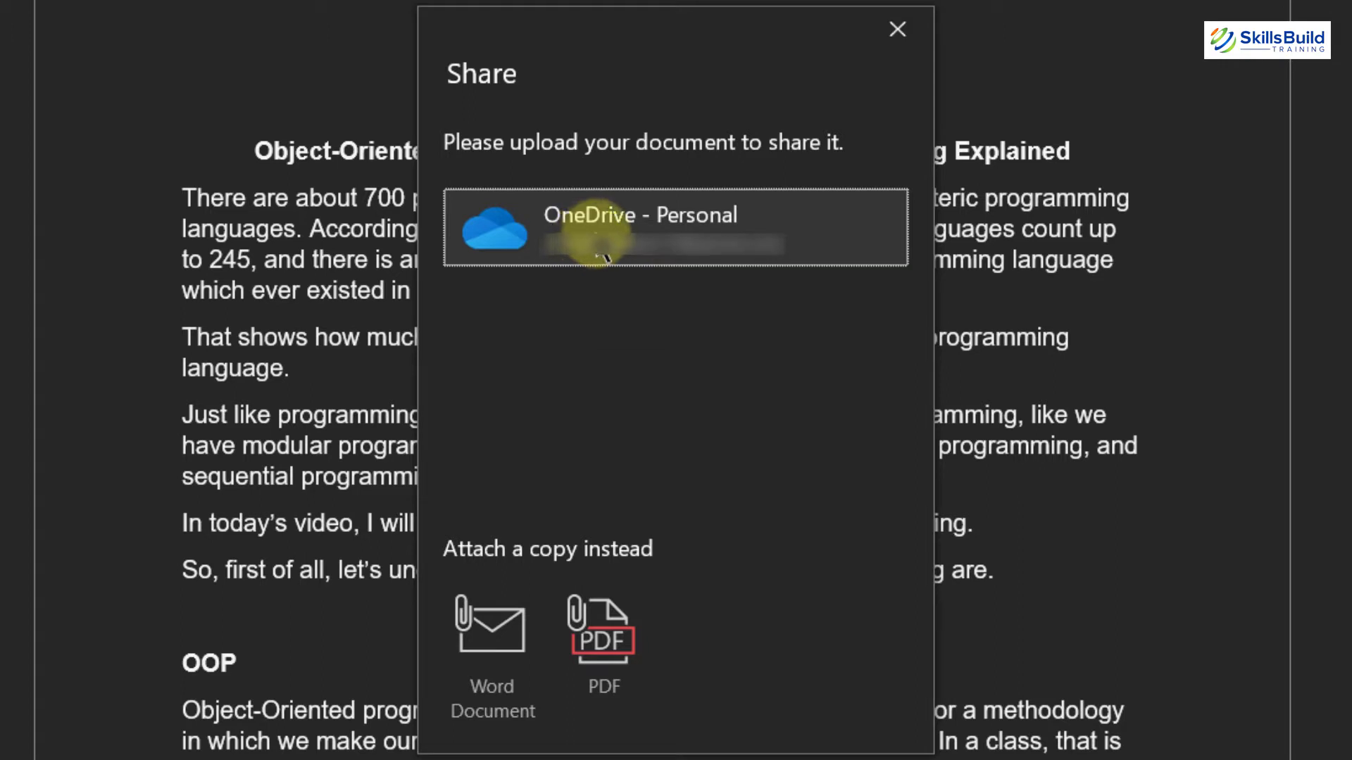
{"action": "left_click", "coordinate": [655, 222]}
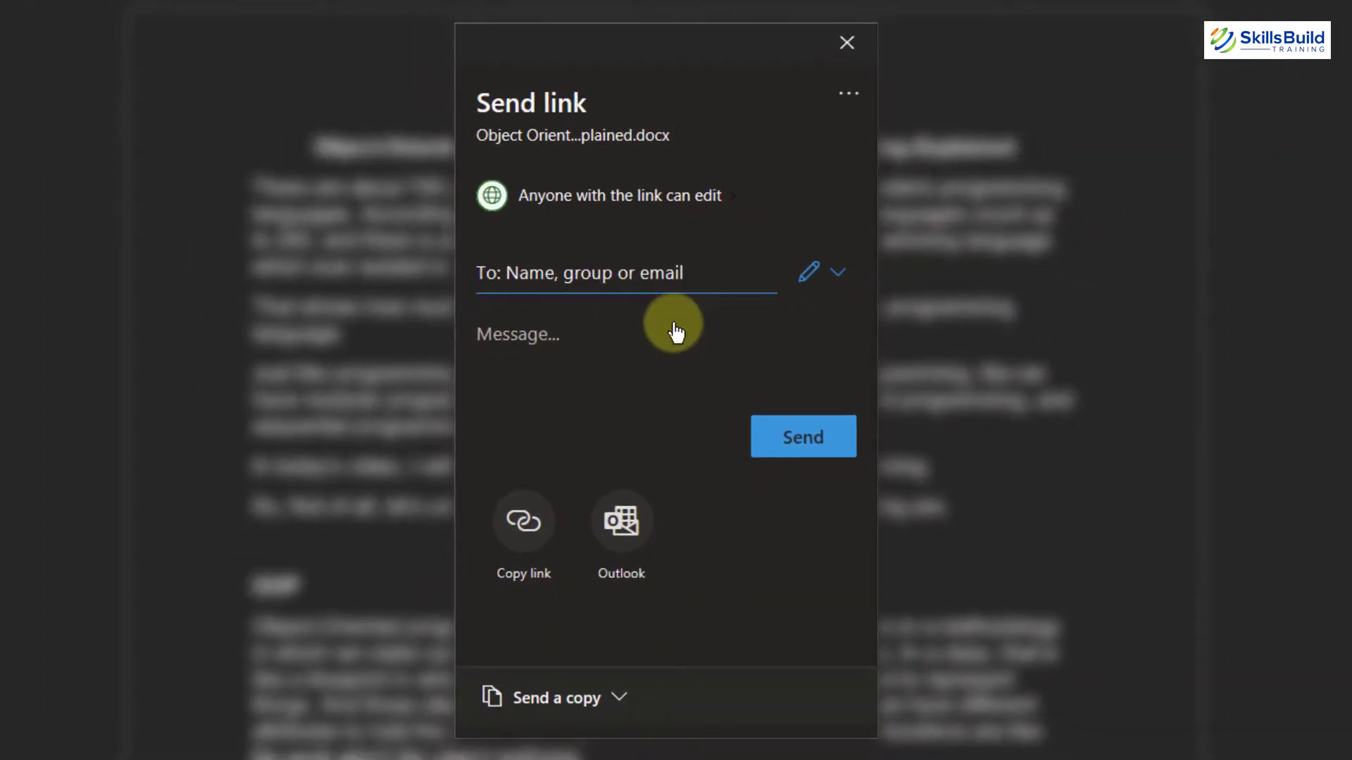
Step: Examine the Send link options, including Send a copy, and close the sharing dialog
{"action": "left_click", "coordinate": [557, 276]}
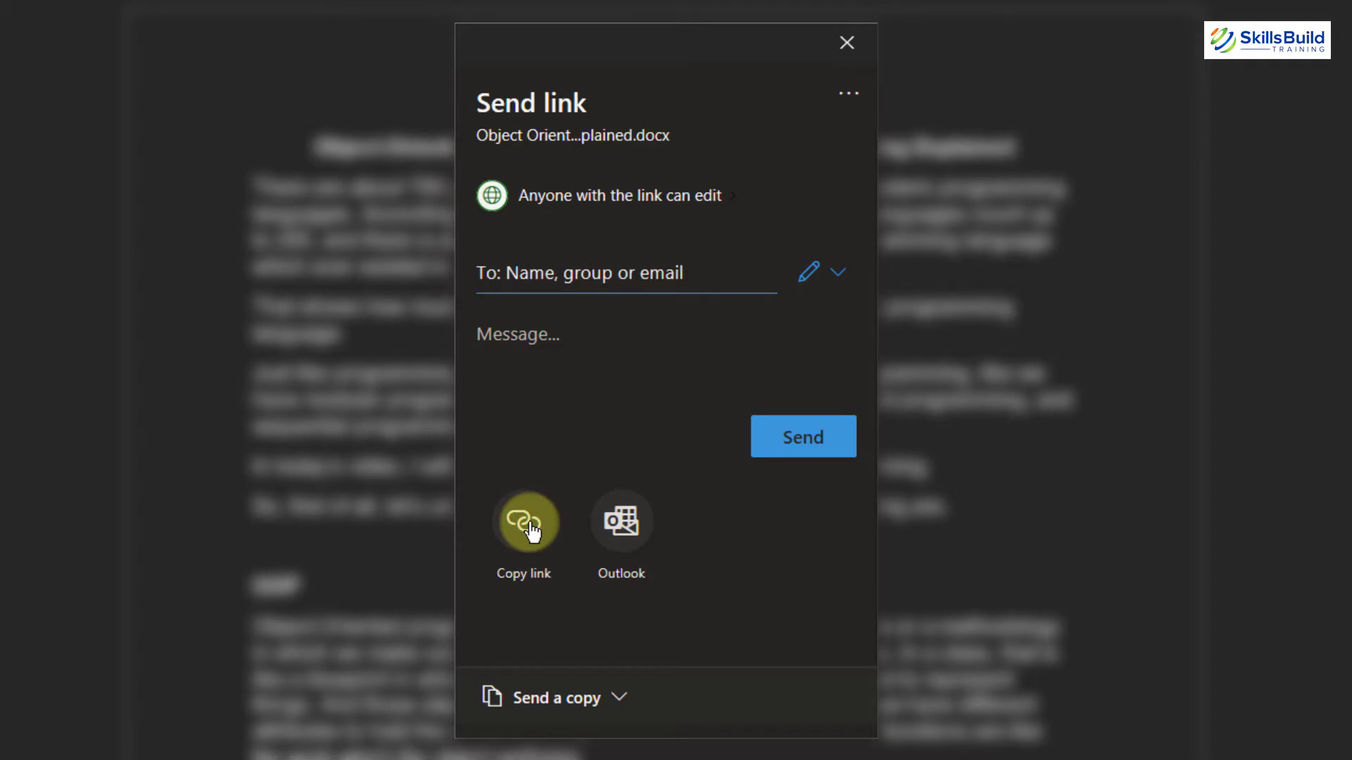
{"action": "left_click", "coordinate": [620, 699]}
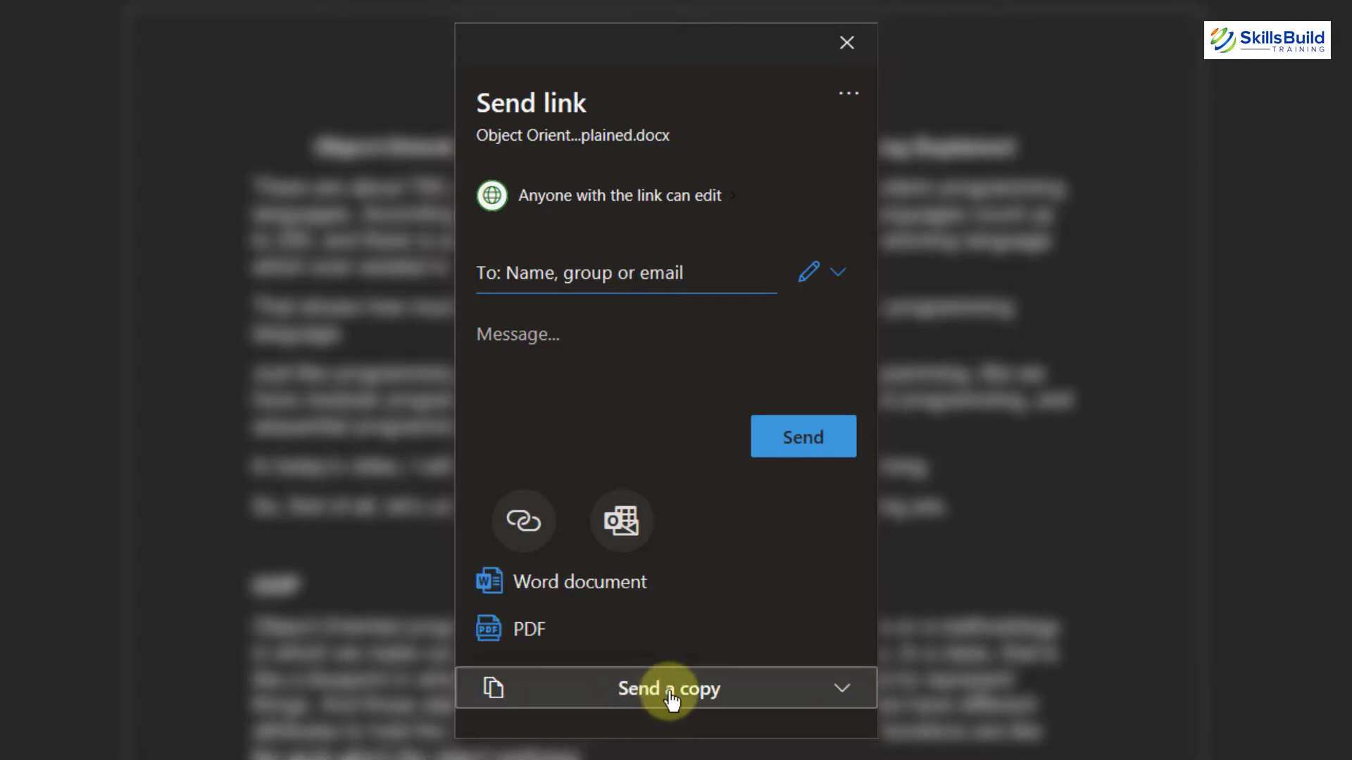
{"action": "key", "text": "Down"}
{"action": "key", "text": "Down"}
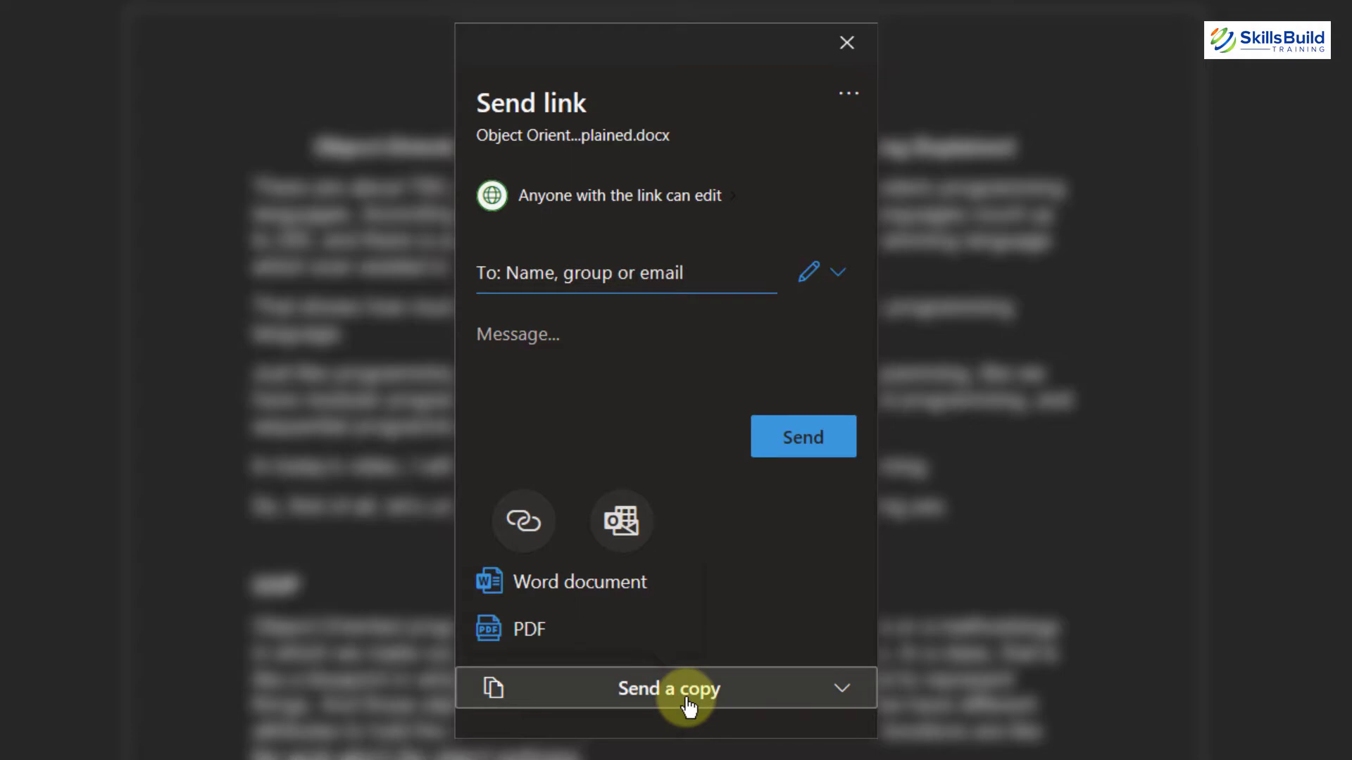
{"action": "left_click", "coordinate": [846, 42]}
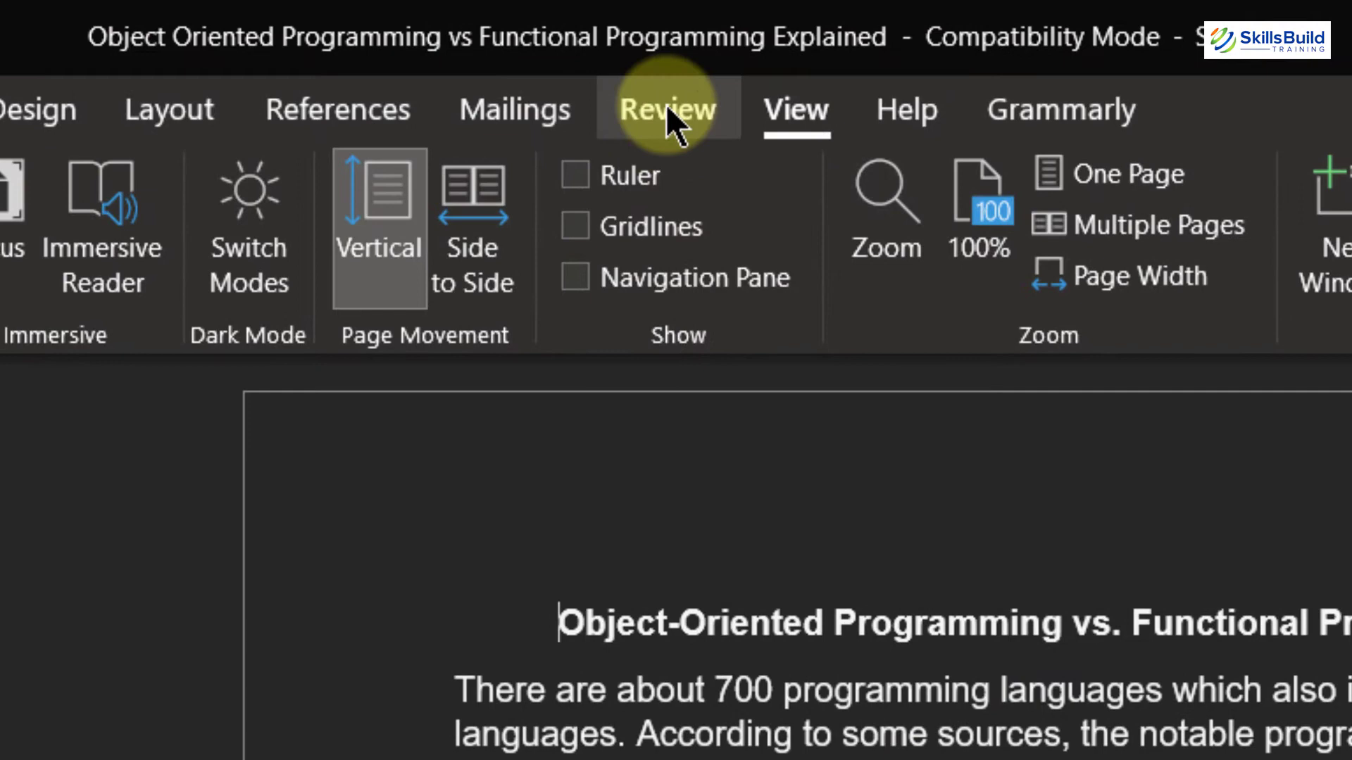
Step: Run the accessibility check on the document
{"action": "left_click", "coordinate": [667, 109]}
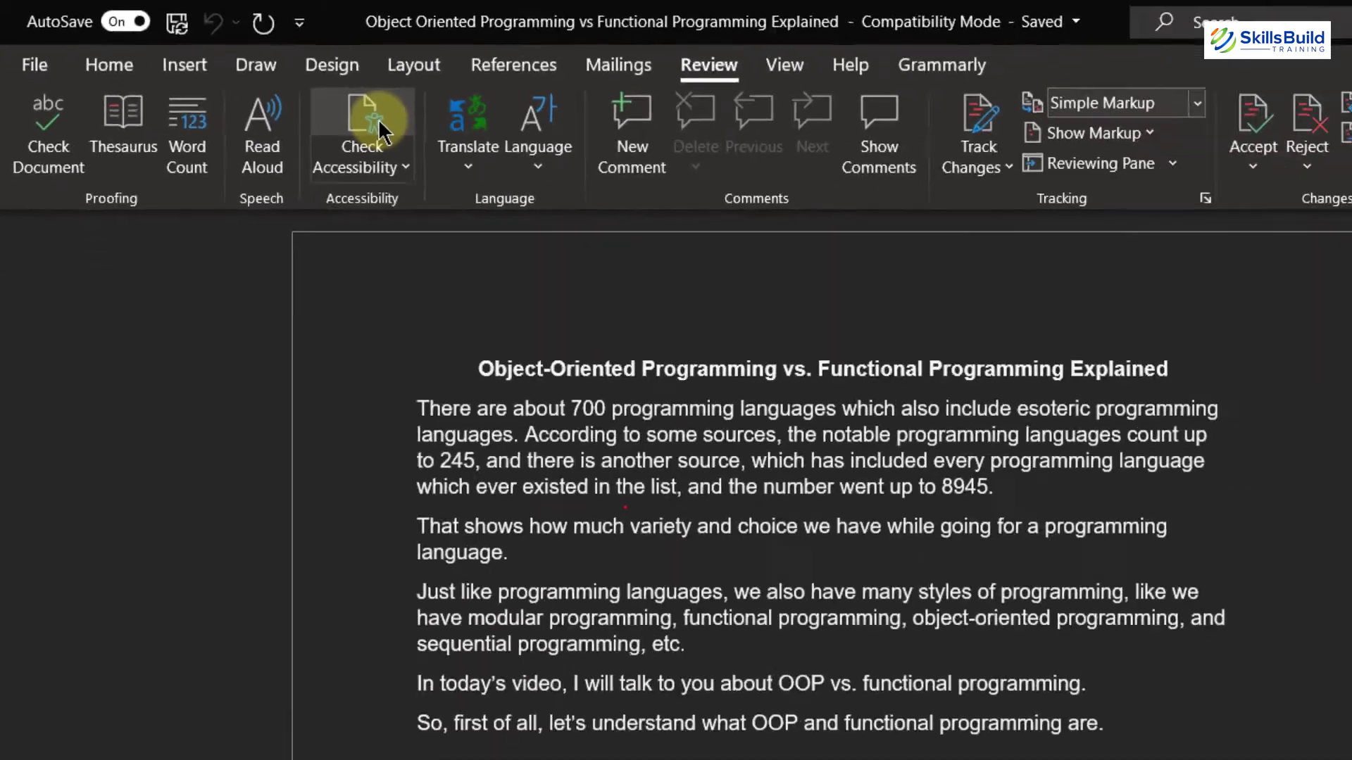
{"action": "left_click", "coordinate": [378, 130]}
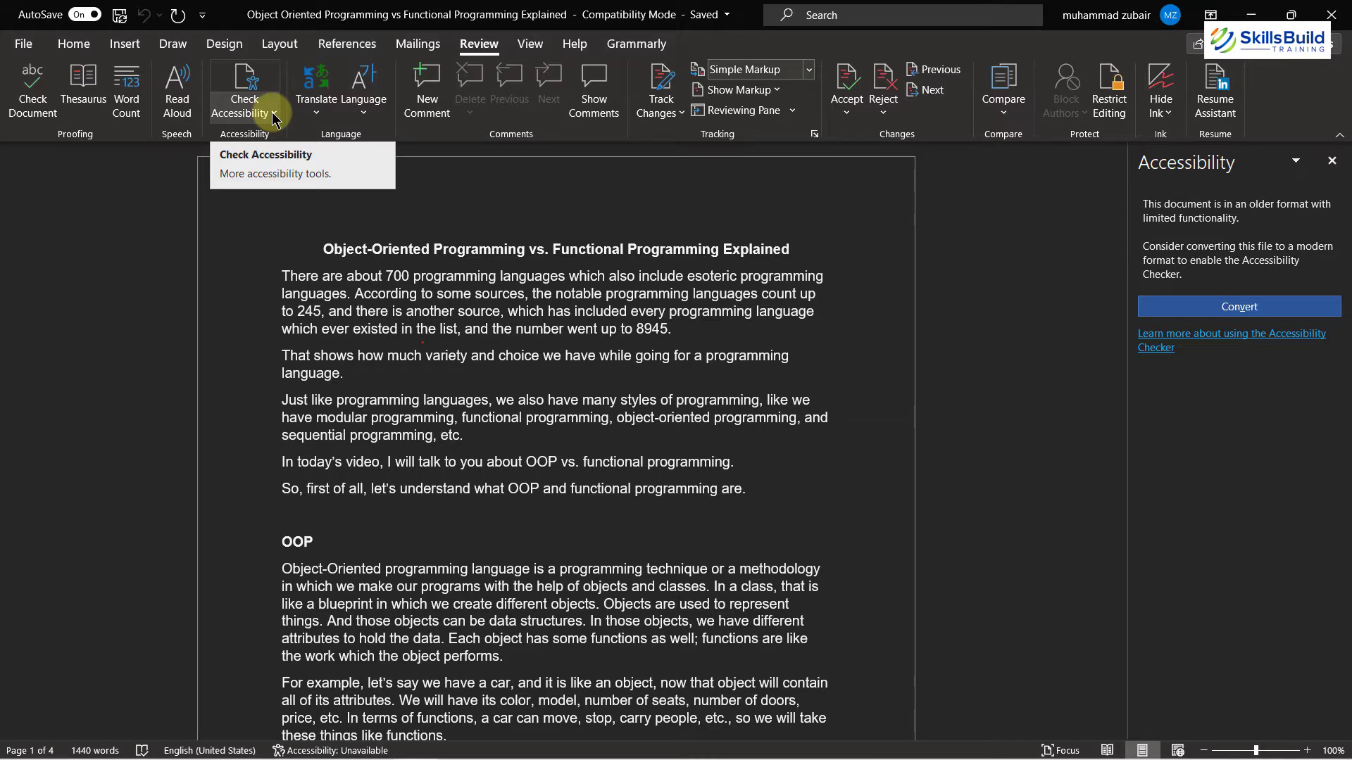
Step: Open the accessibility options and close the Word Options dialog without changes
{"action": "left_click", "coordinate": [273, 115]}
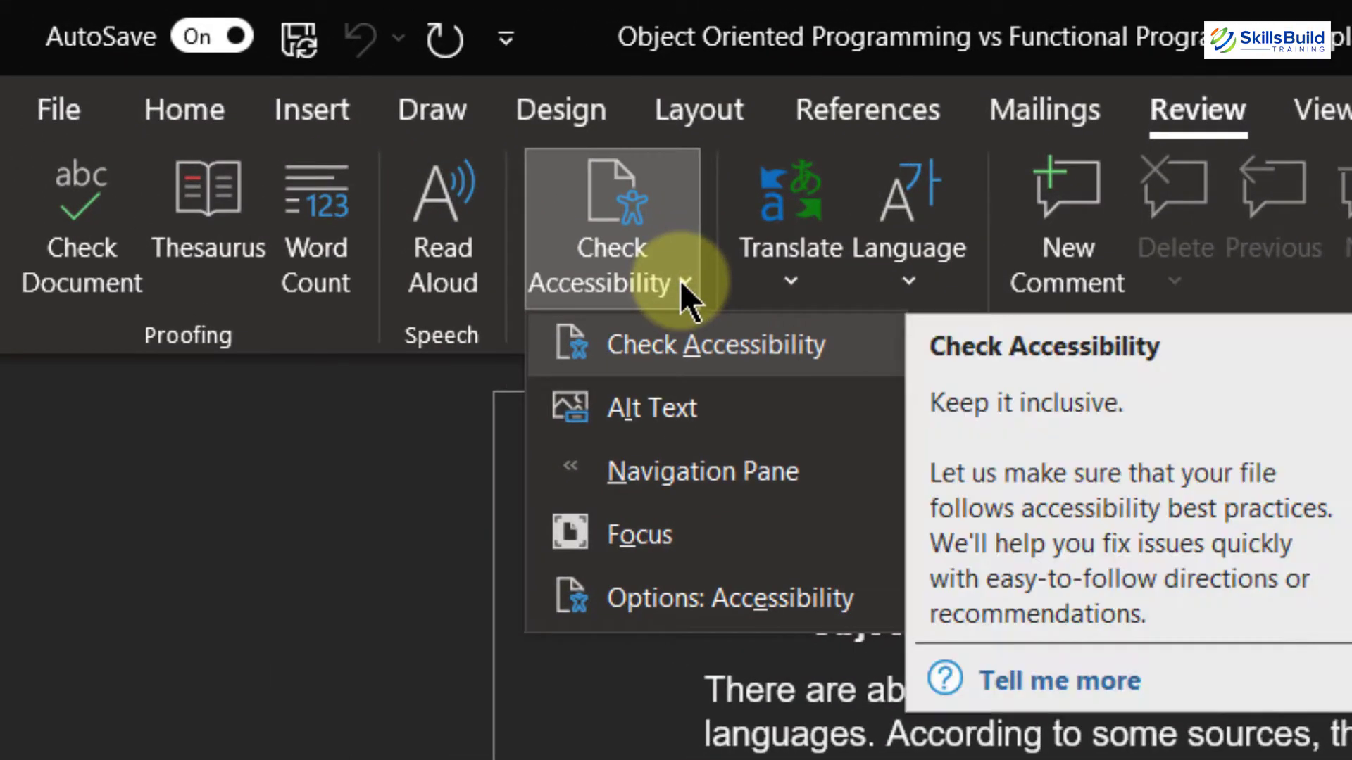
{"action": "key", "text": "Down"}
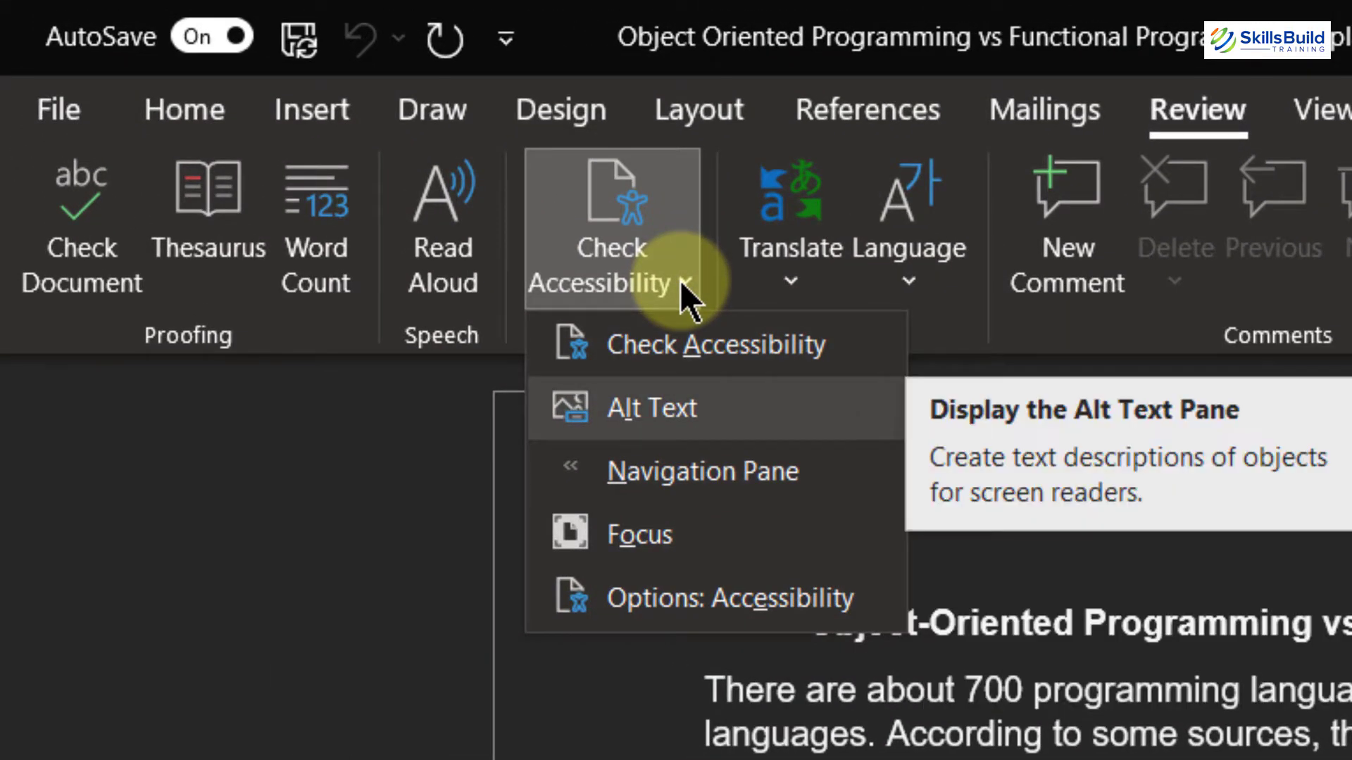
{"action": "key", "text": "Down"}
{"action": "key", "text": "Down"}
{"action": "key", "text": "Down"}
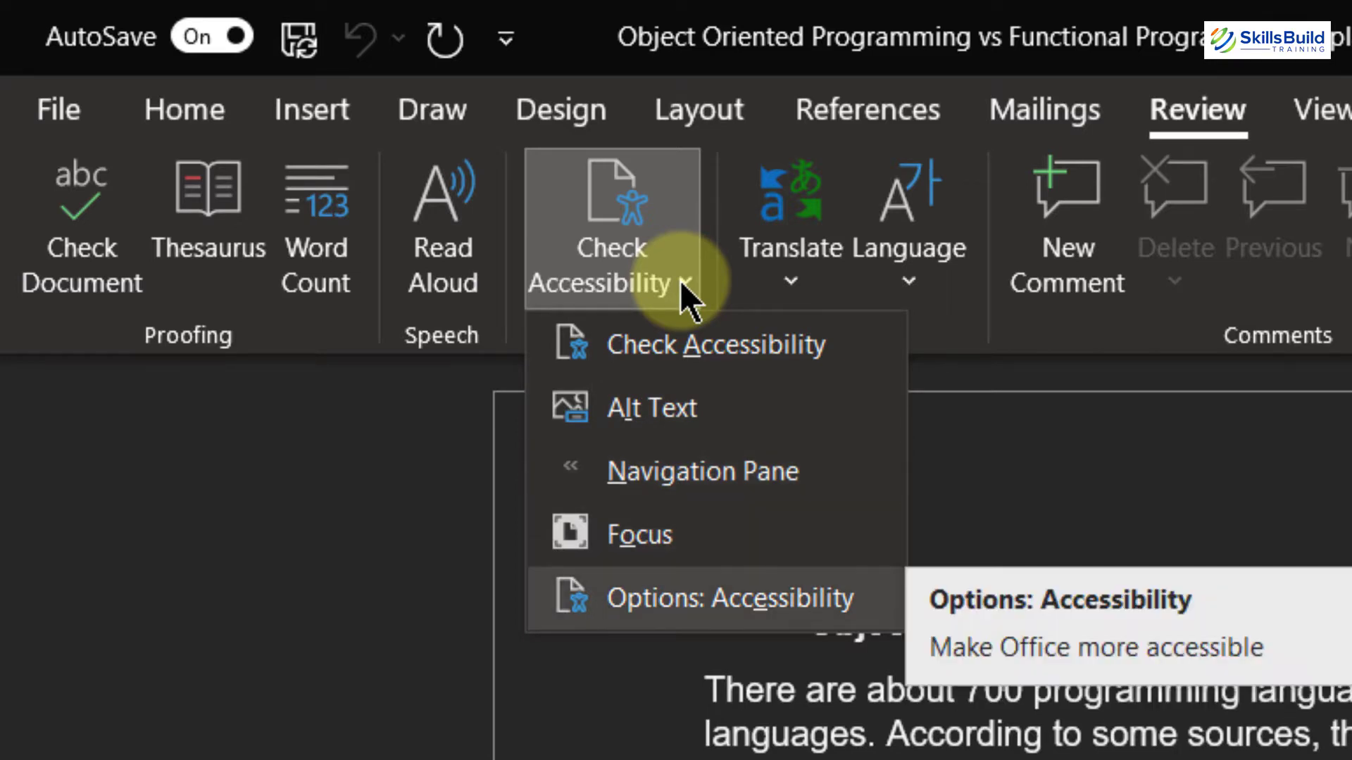
{"action": "left_click", "coordinate": [802, 597]}
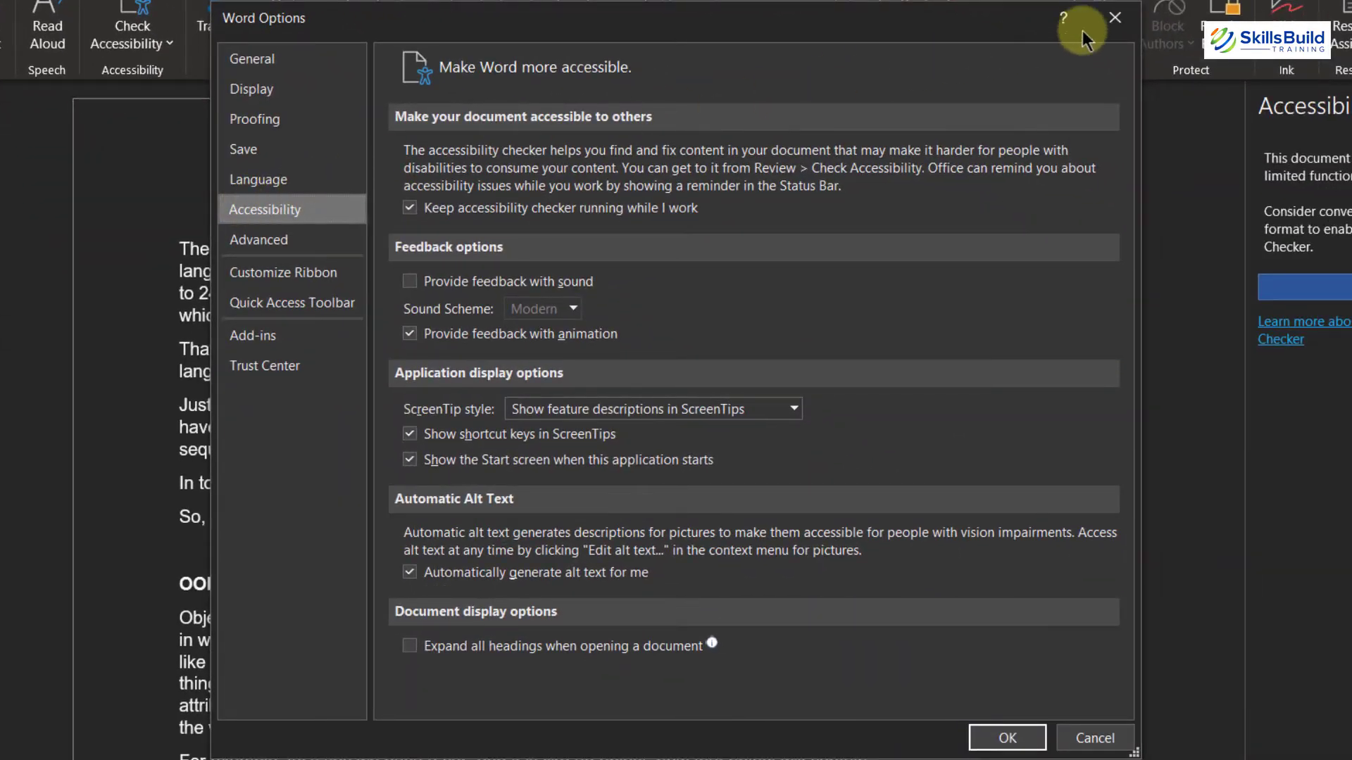
{"action": "left_click", "coordinate": [1113, 21]}
Step: Convert the document to the modern file format to enable the Accessibility Checker
{"action": "left_click", "coordinate": [1342, 289]}
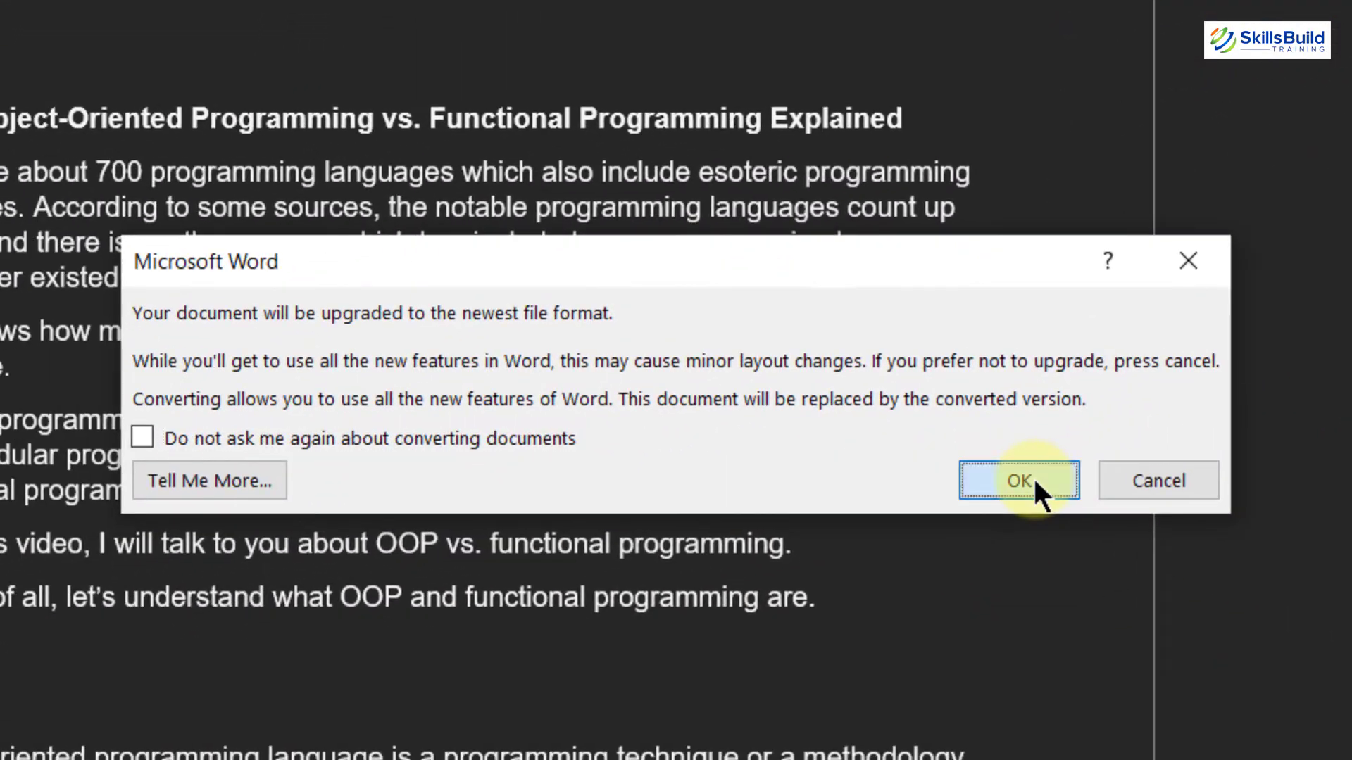
{"action": "left_click", "coordinate": [340, 657]}
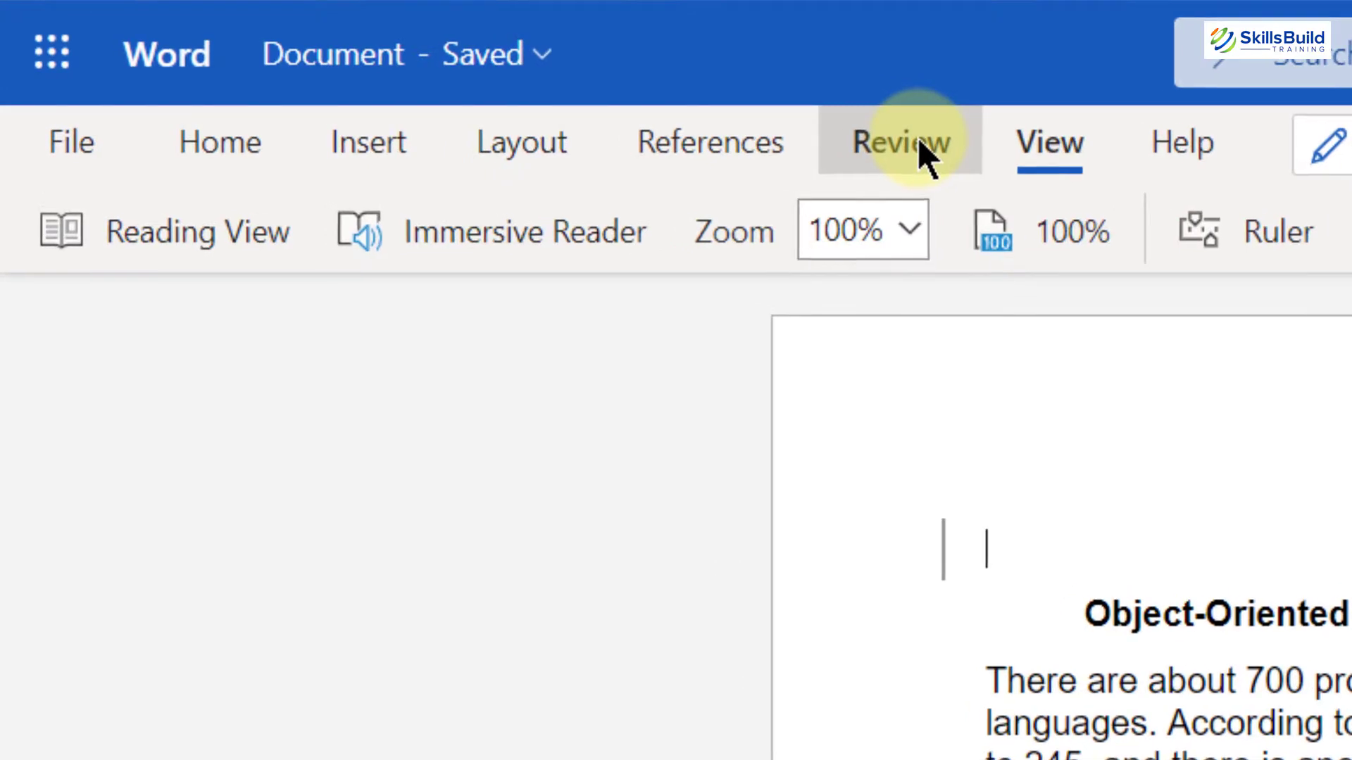
Step: Open the Editor Text Predictions settings and keep suggesting words or phrases while typing turned on
{"action": "left_click", "coordinate": [367, 118]}
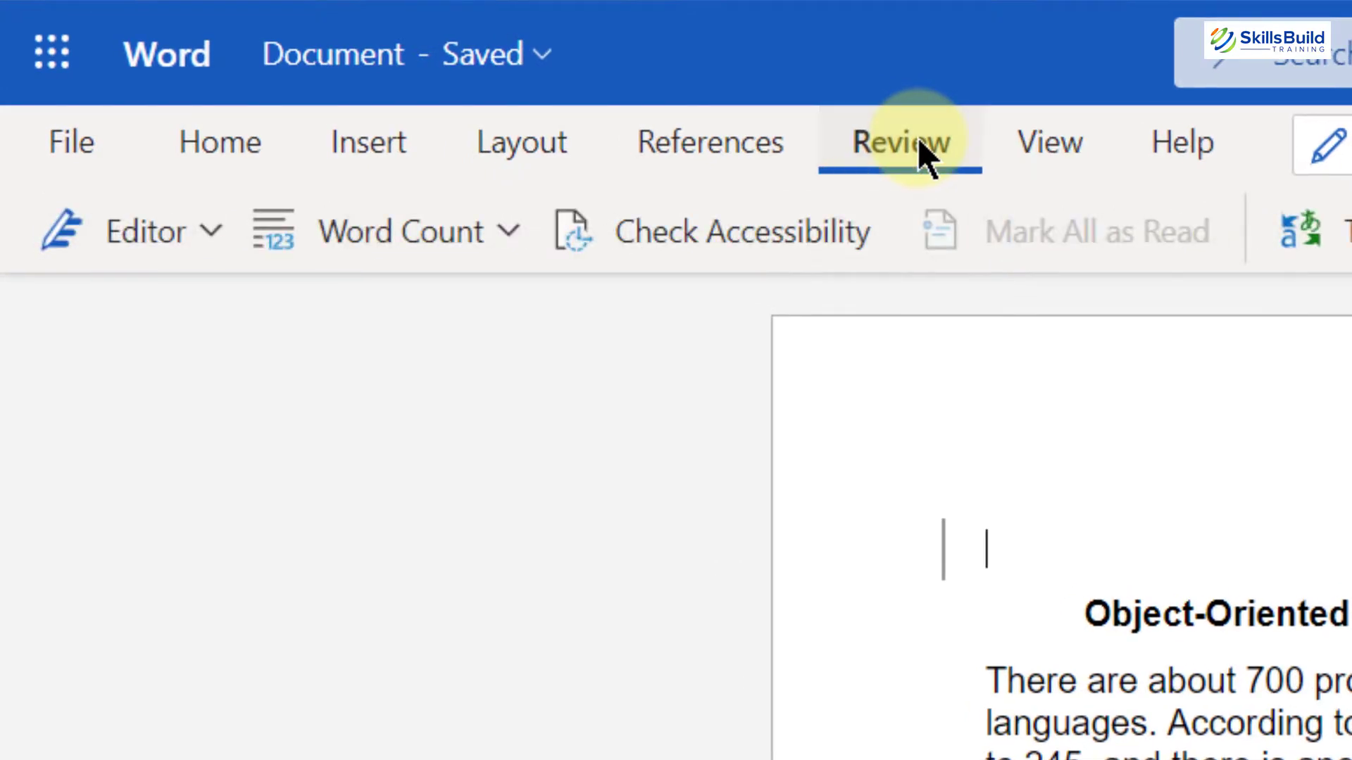
{"action": "left_click", "coordinate": [210, 231]}
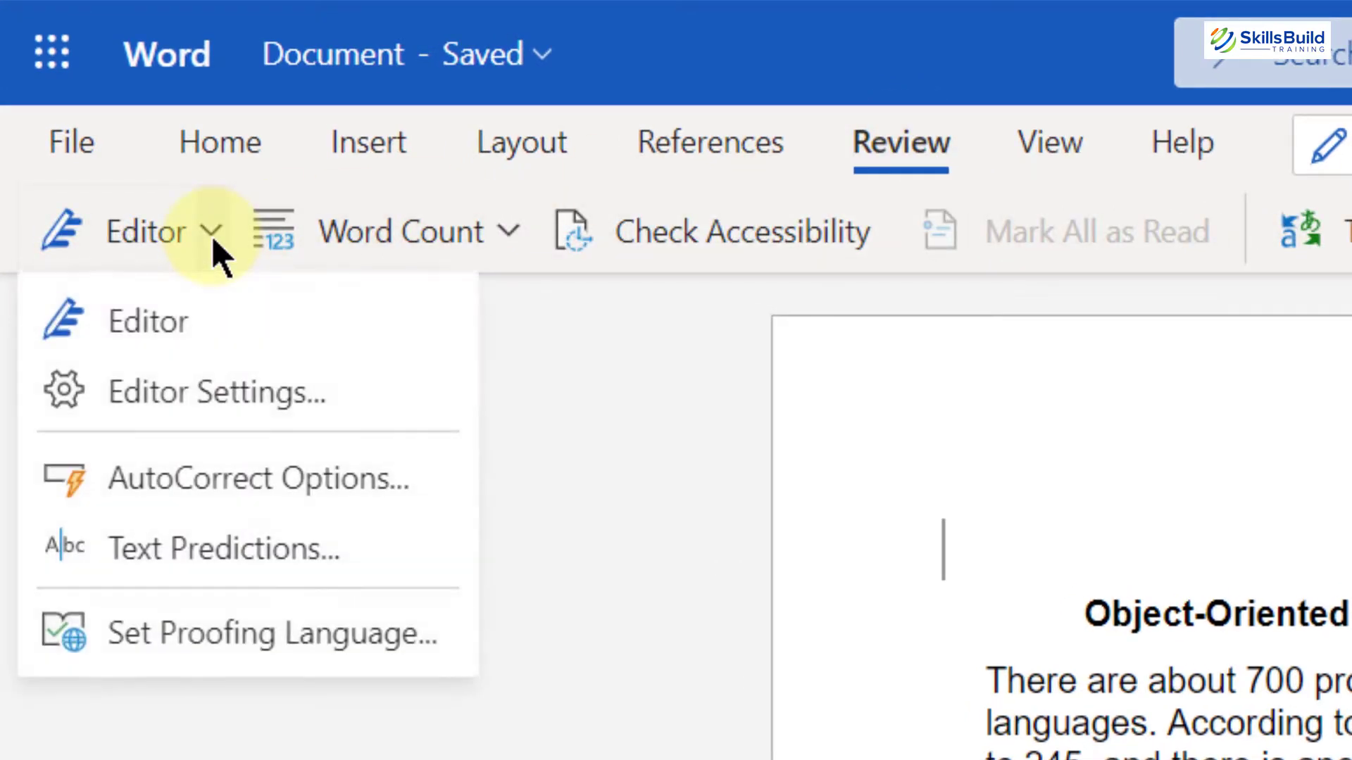
{"action": "left_click", "coordinate": [221, 553]}
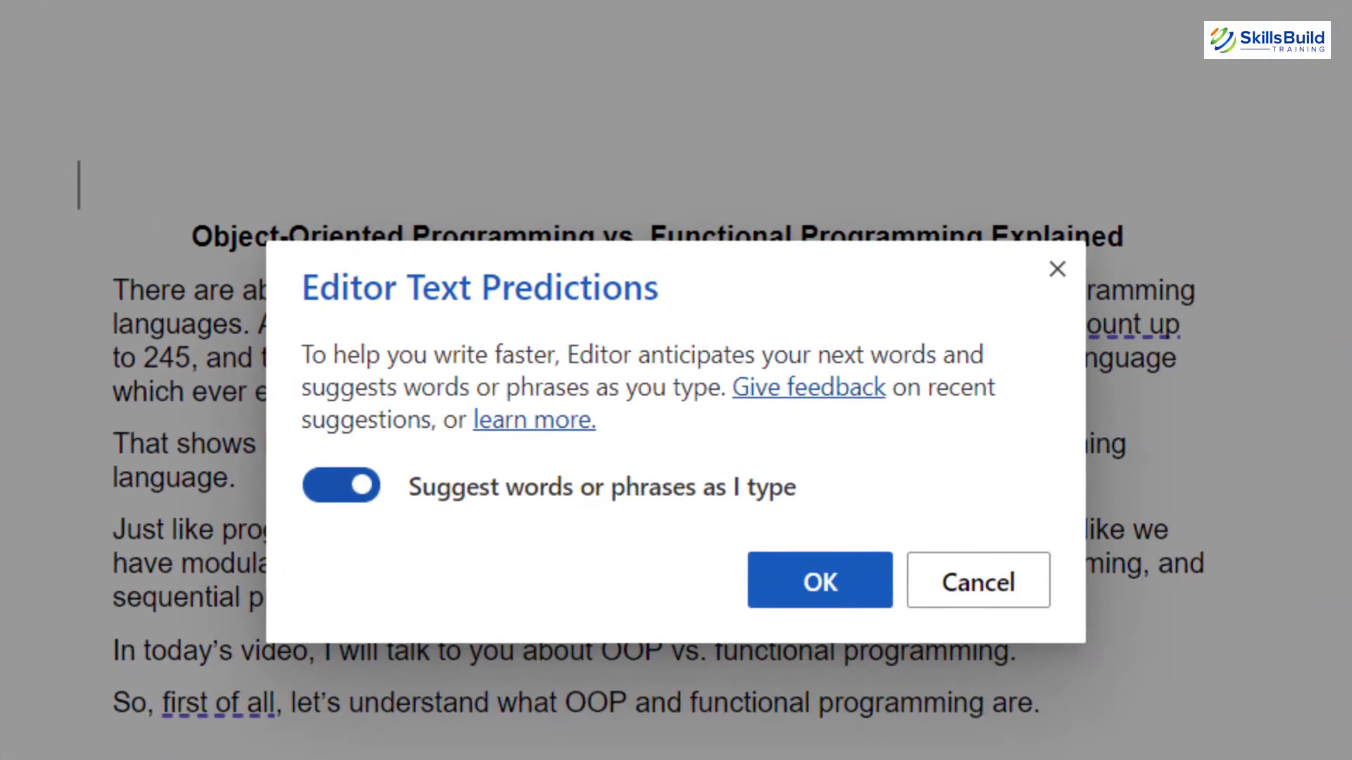
{"action": "left_click", "coordinate": [809, 582]}
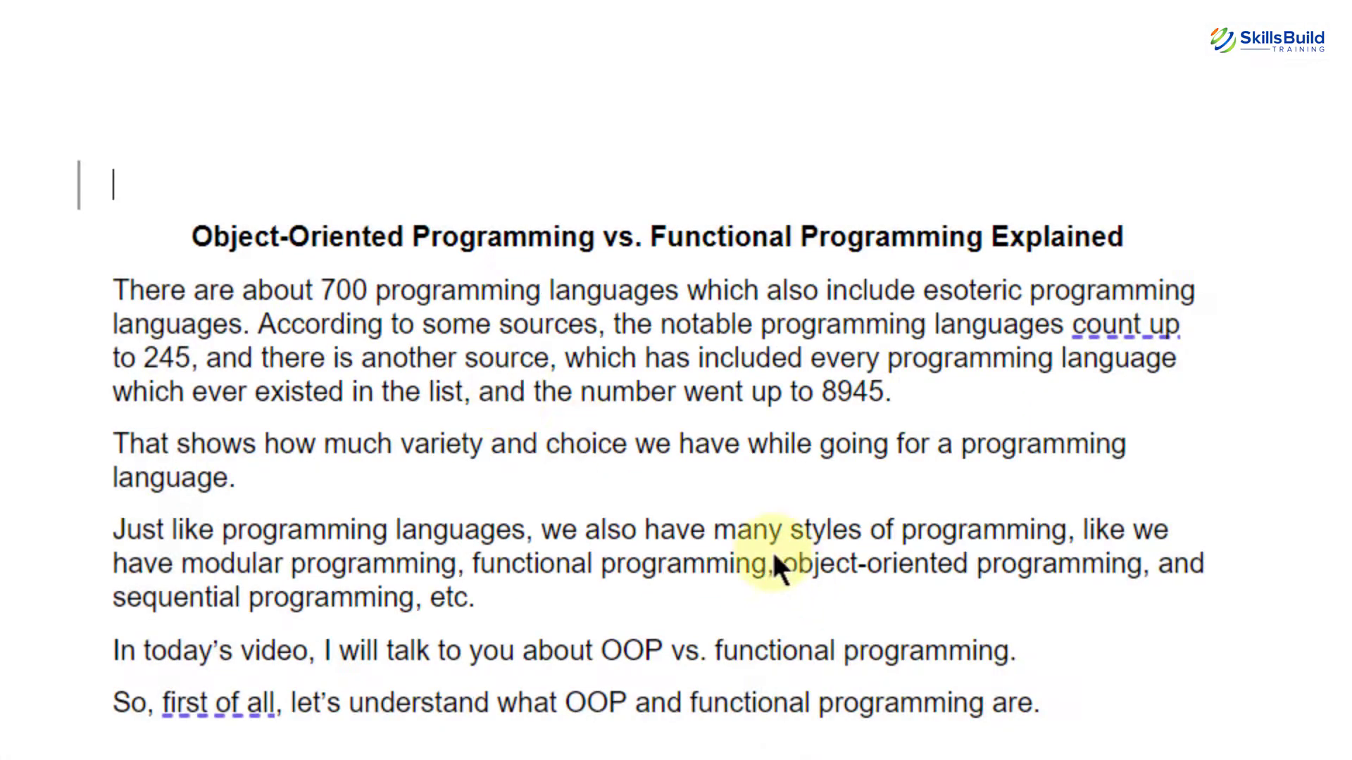
Step: Type "Hi, I hope you are having a great" above the title and accept the predicted word "time"
{"action": "left_click", "coordinate": [211, 220]}
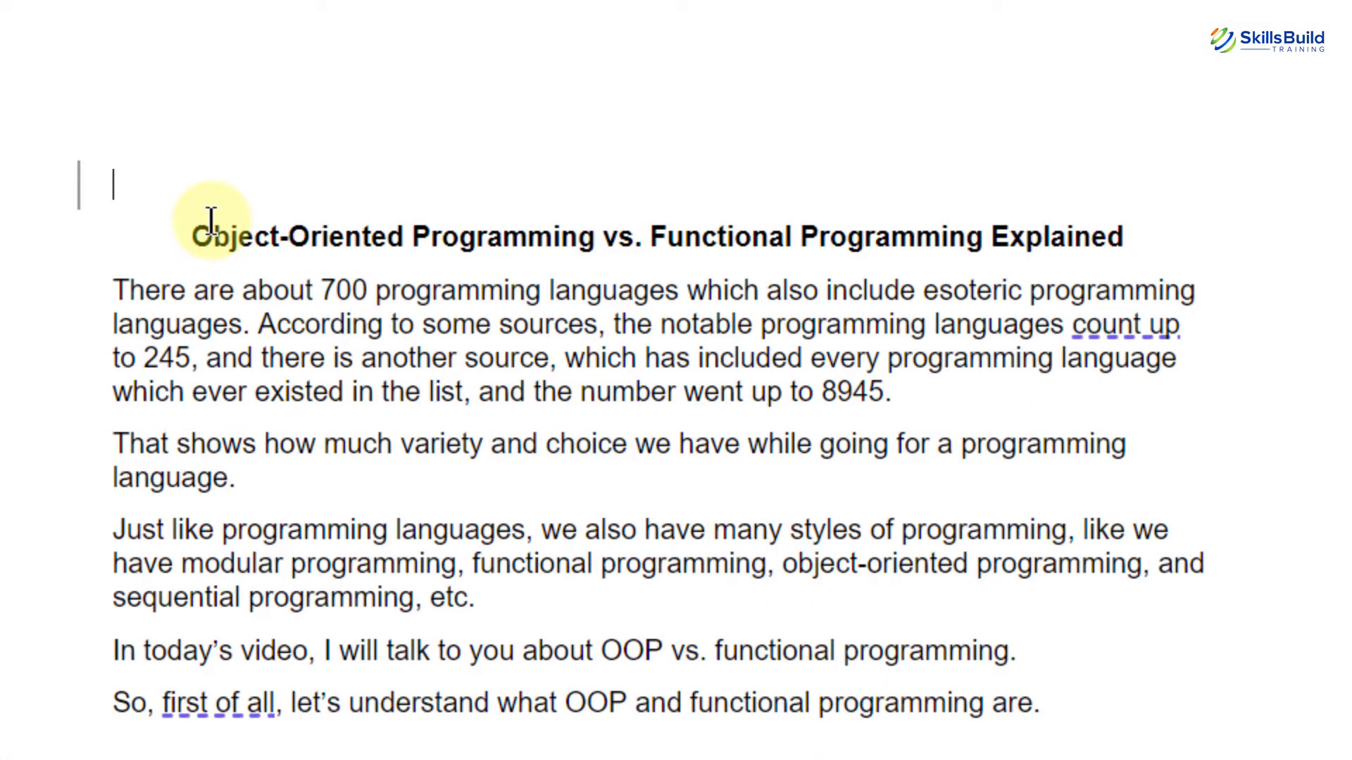
{"action": "type", "text": "Hi, I hope"}
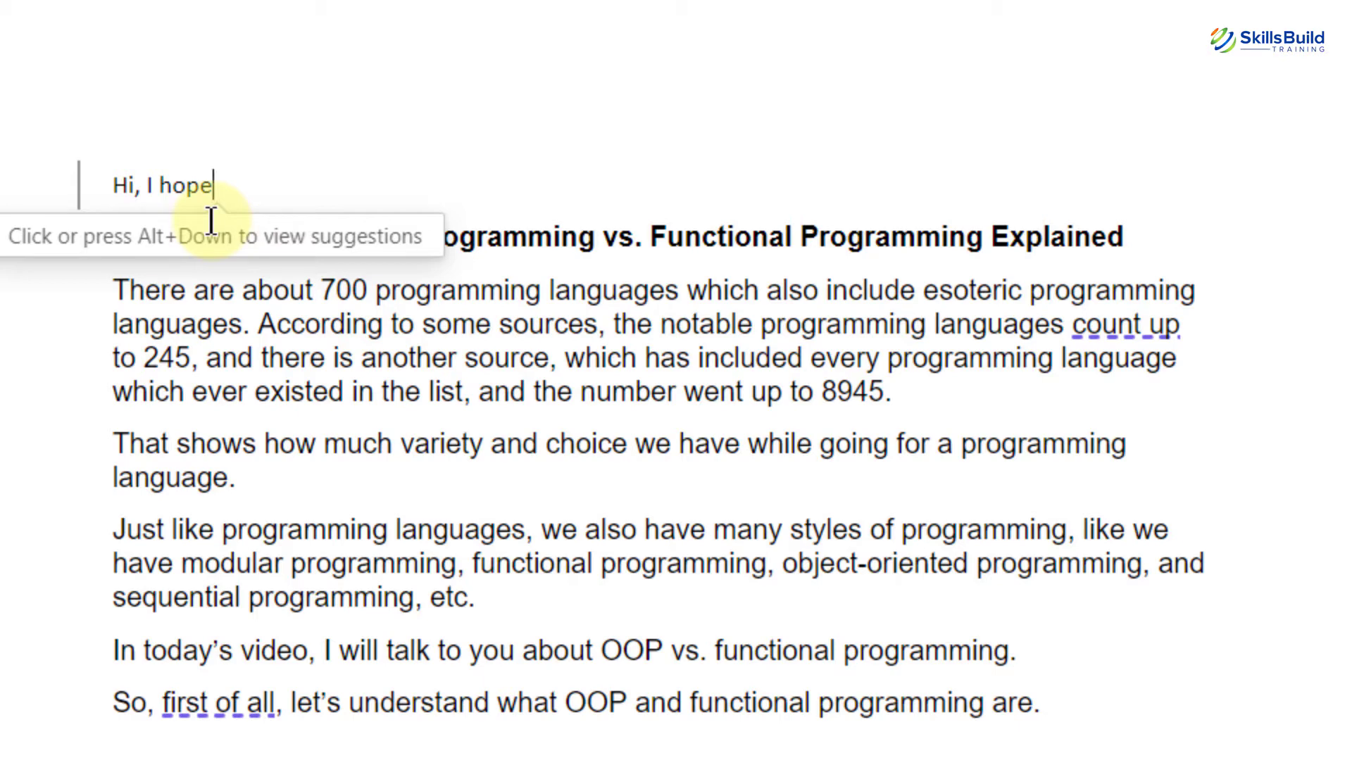
{"action": "type", "text": "you are having a great"}
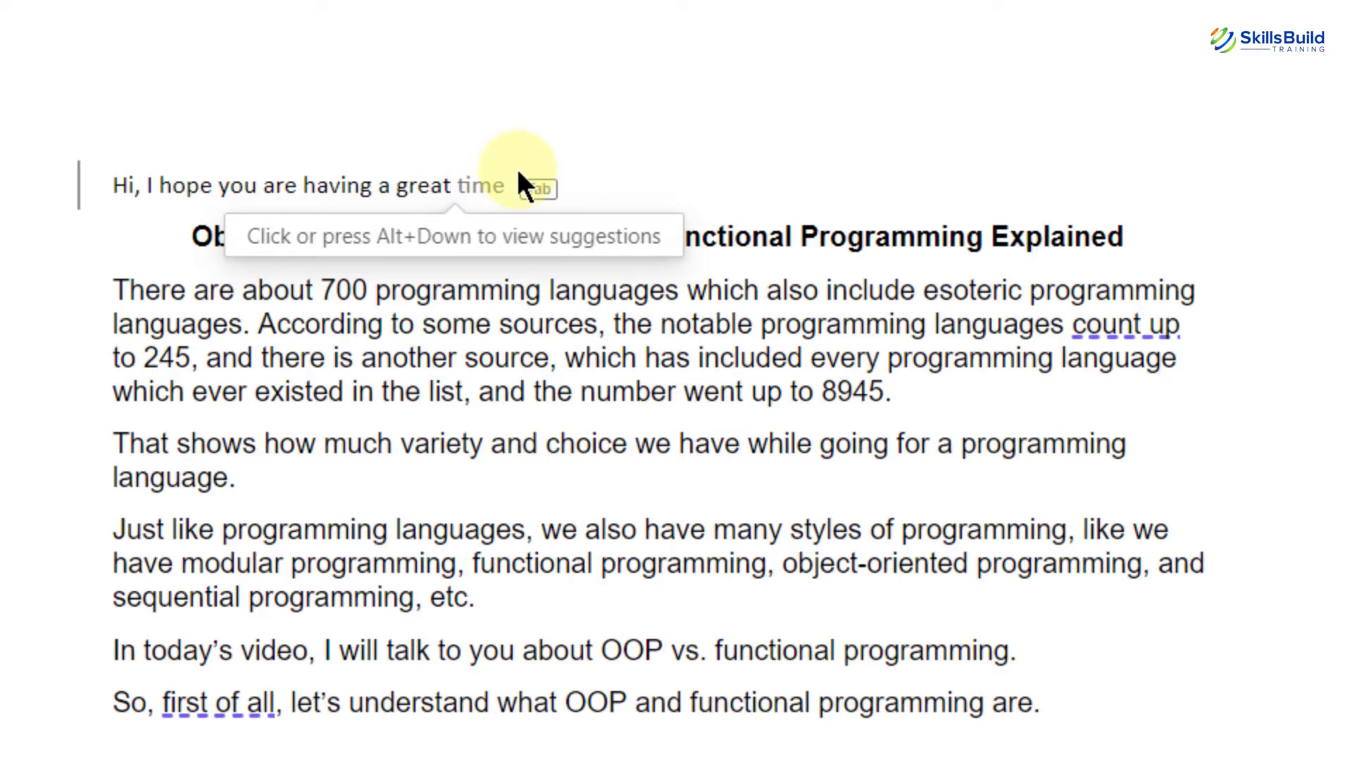
{"action": "key", "text": "Tab"}
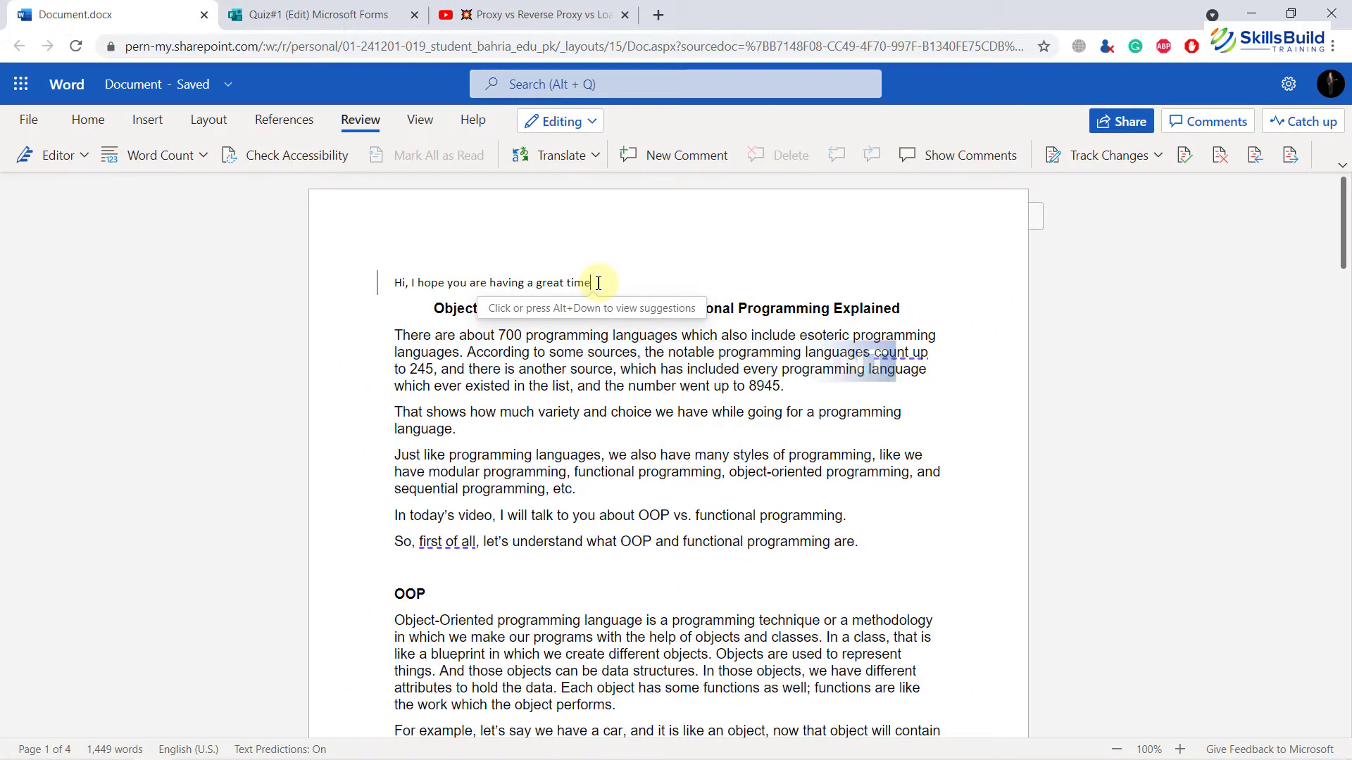
Step: Copy the YouTube video's address from the browser tab
{"action": "left_click", "coordinate": [598, 283]}
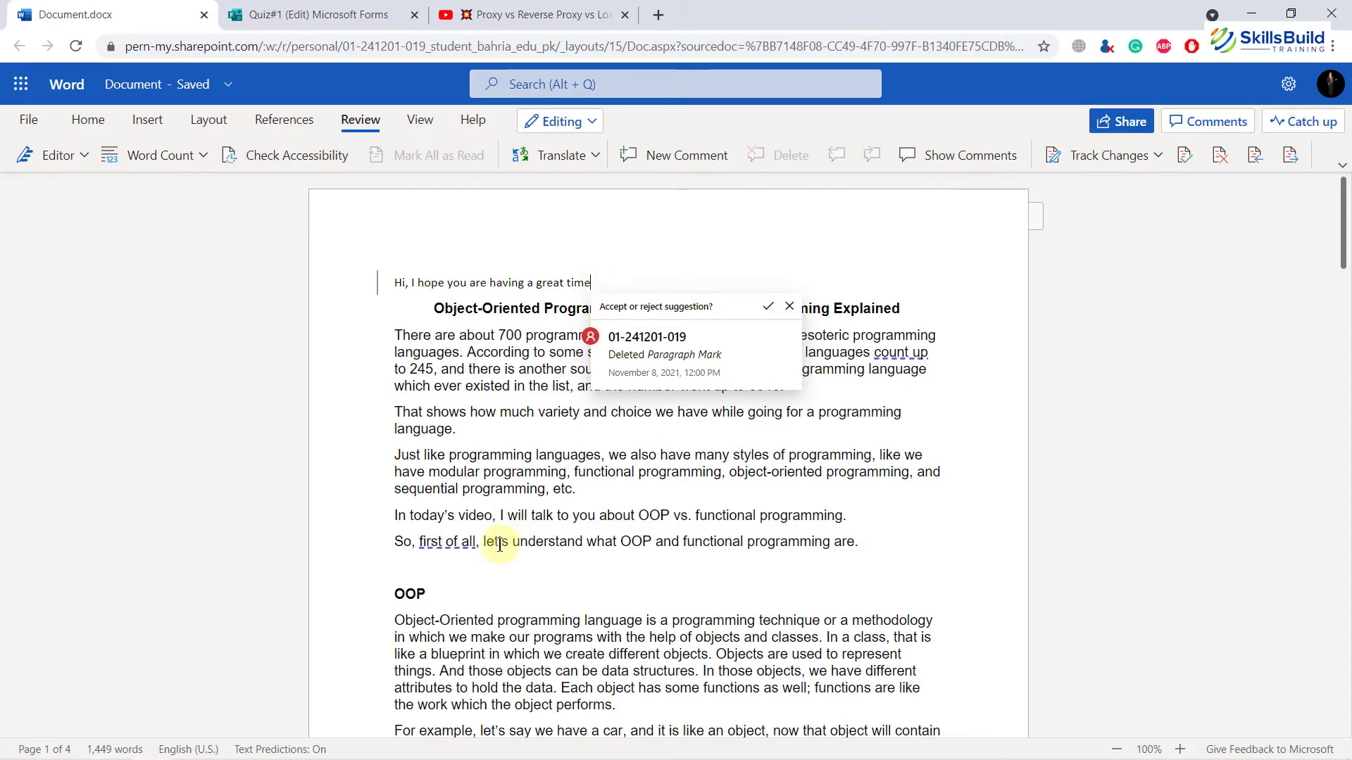
{"action": "left_click", "coordinate": [553, 10]}
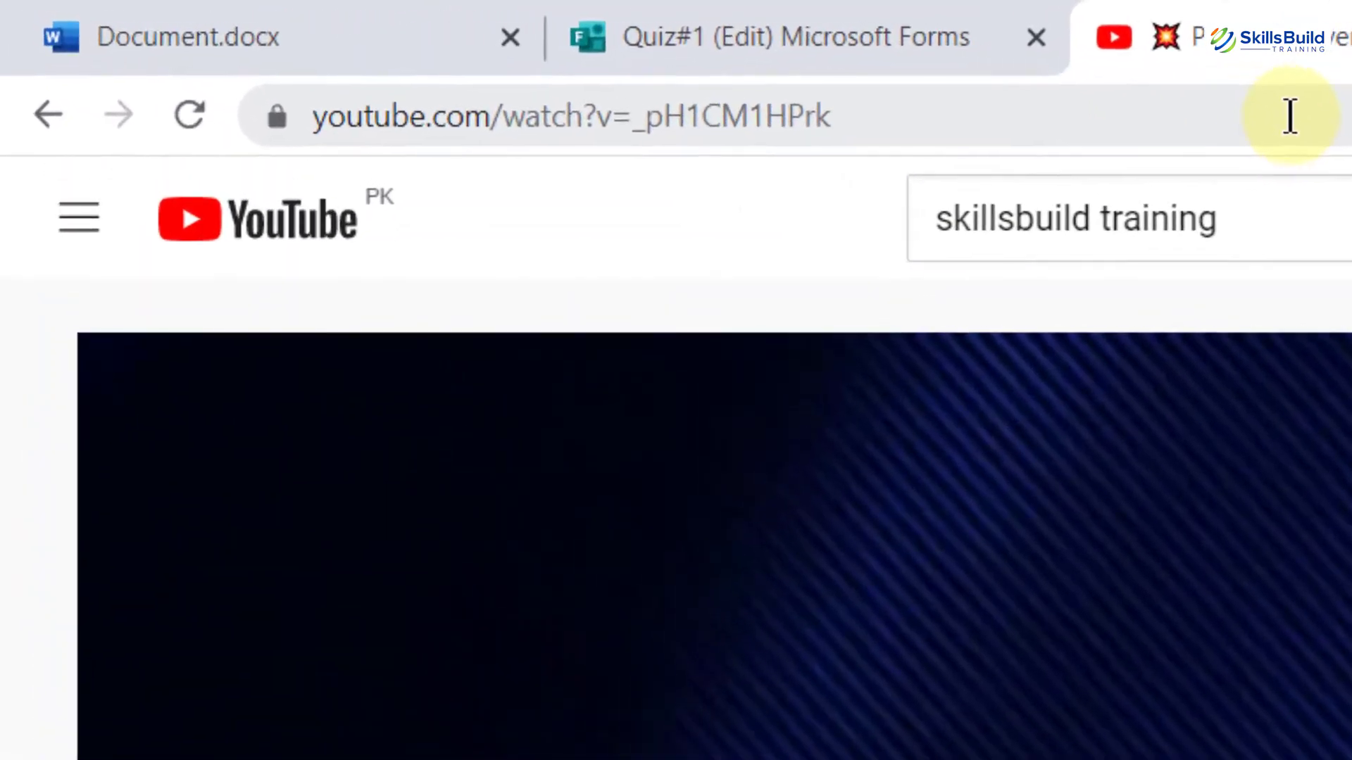
{"action": "left_click", "coordinate": [1290, 117]}
{"action": "key", "text": "ctrl+c"}
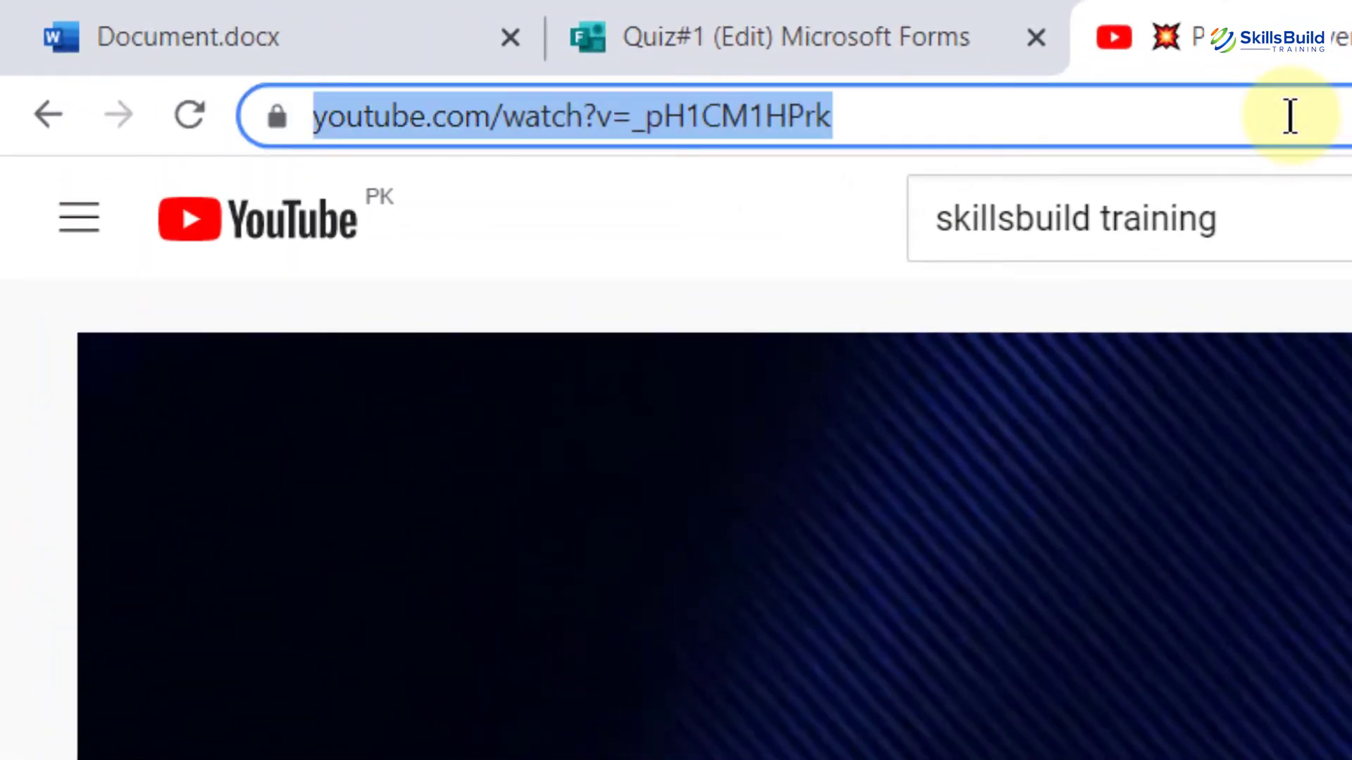
Step: Paste the YouTube link as a new paragraph after the introduction and display it as a hyperlink
{"action": "left_click", "coordinate": [438, 32]}
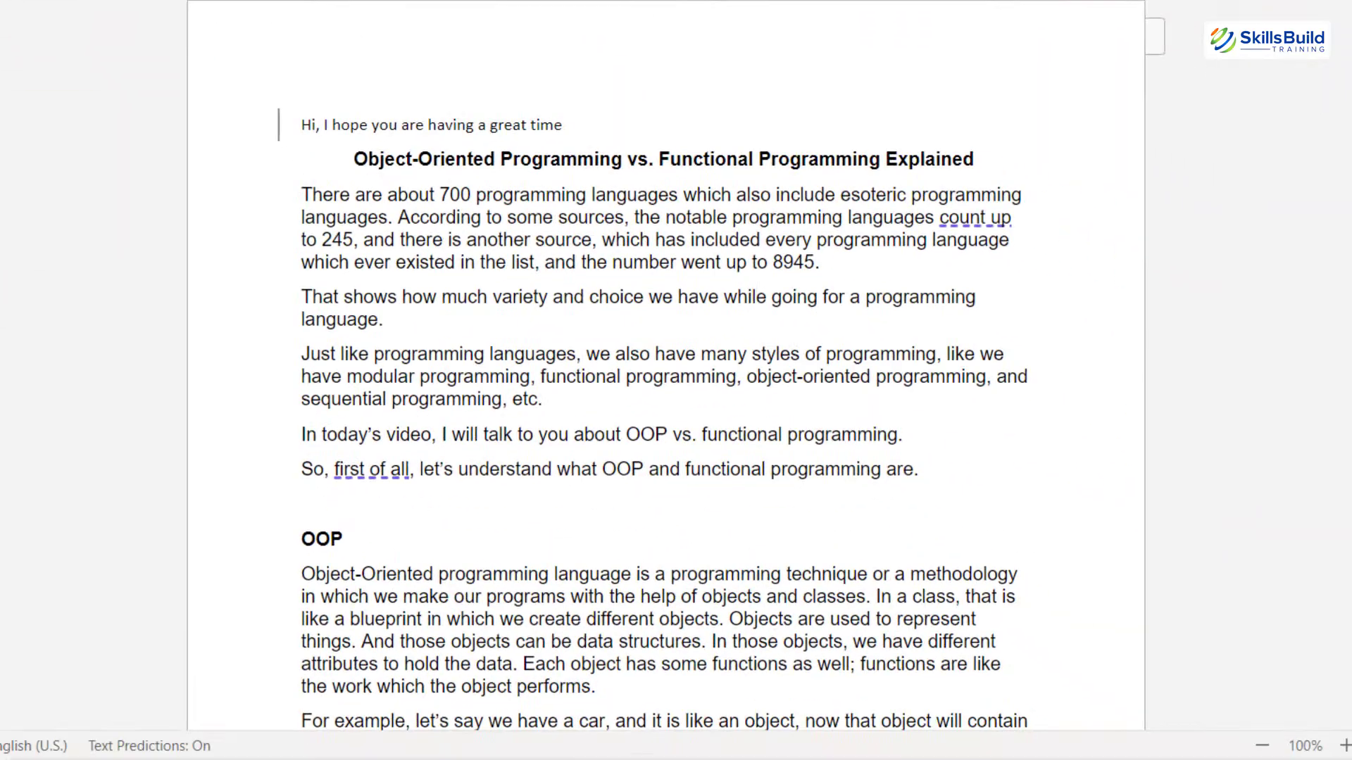
{"action": "left_click", "coordinate": [952, 478]}
{"action": "key", "text": "Return"}
{"action": "key", "text": "ctrl+v"}
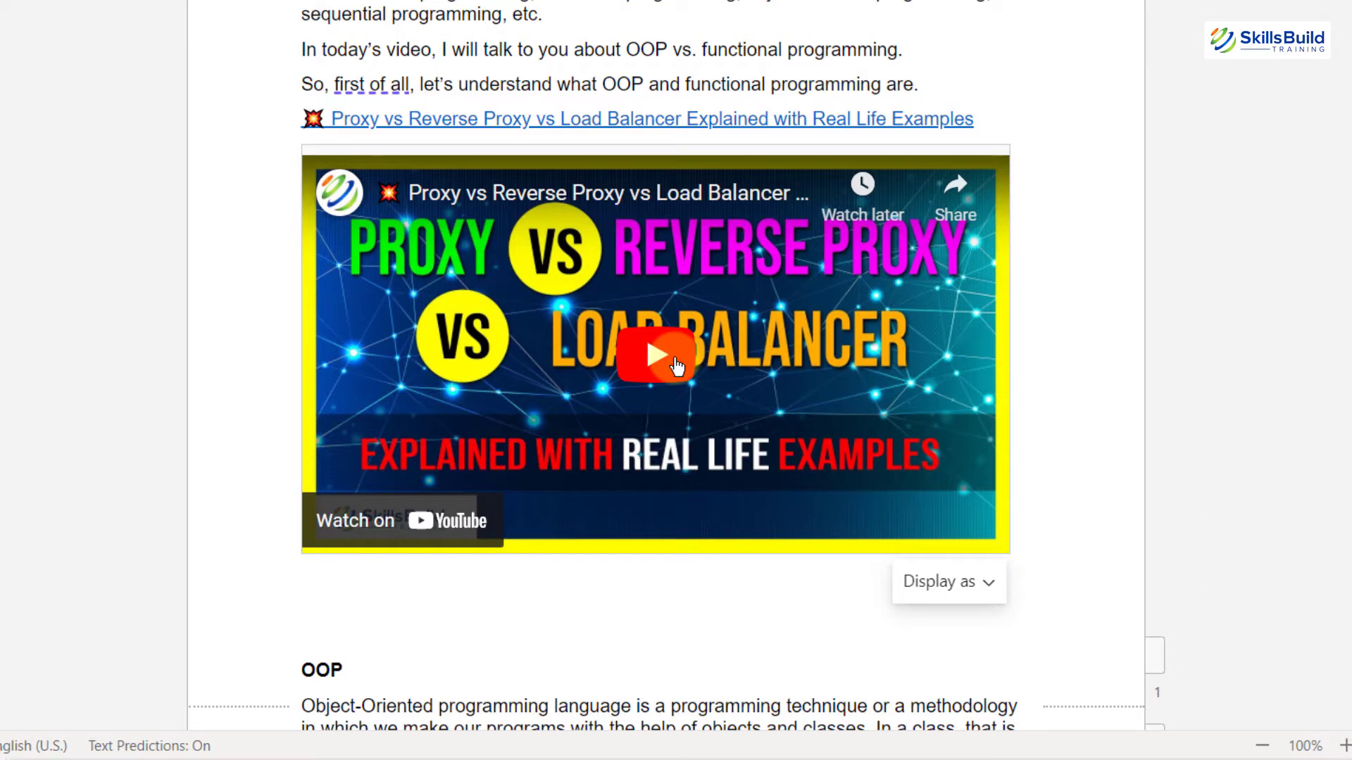
{"action": "left_click", "coordinate": [990, 580]}
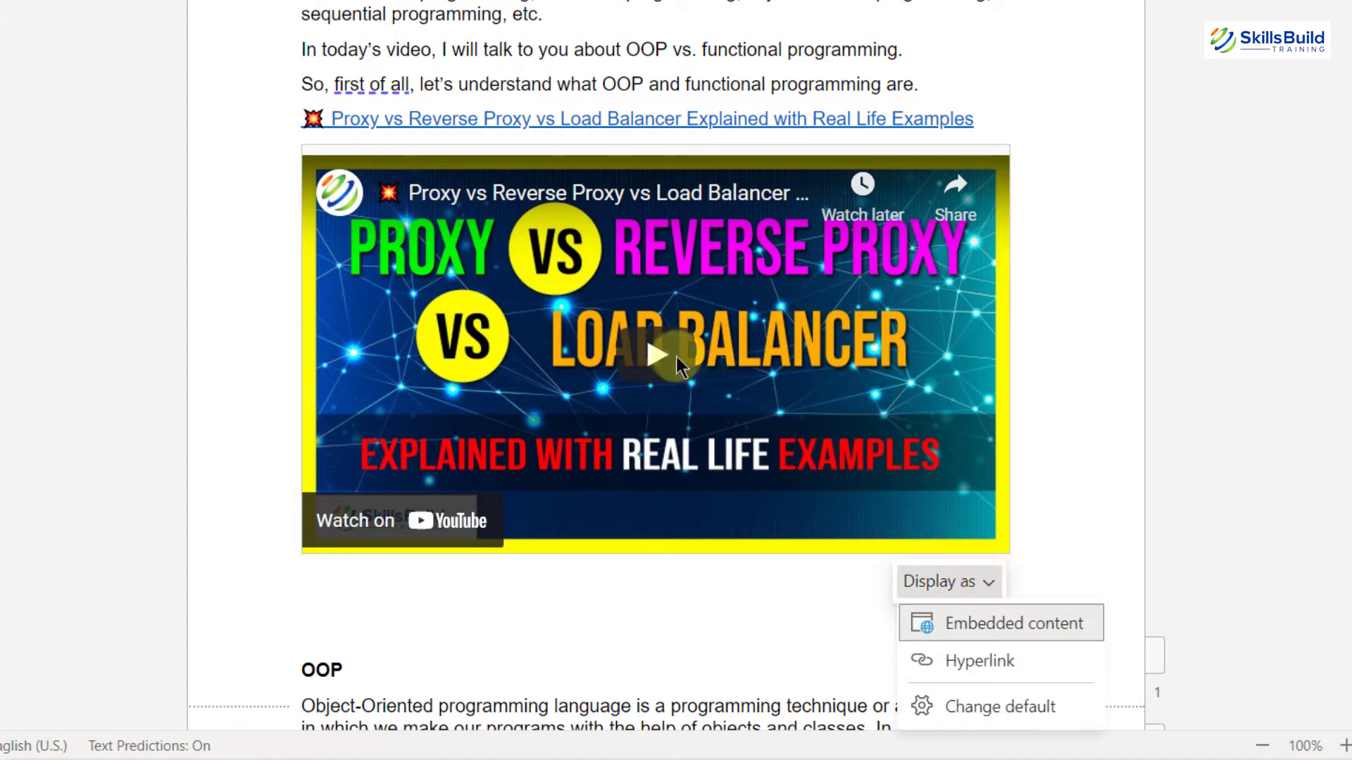
{"action": "left_click", "coordinate": [986, 662]}
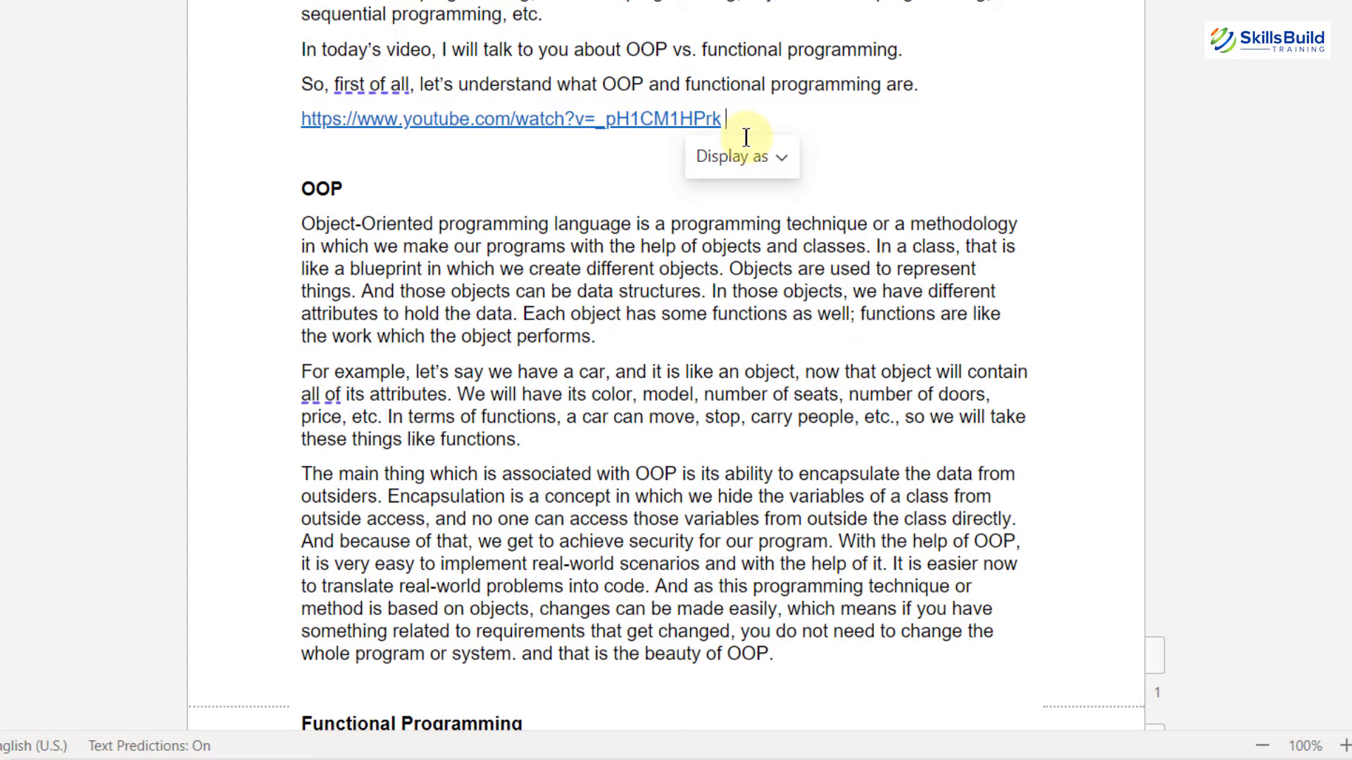
Step: Switch the pasted YouTube link to display as embedded content
{"action": "left_click", "coordinate": [784, 153]}
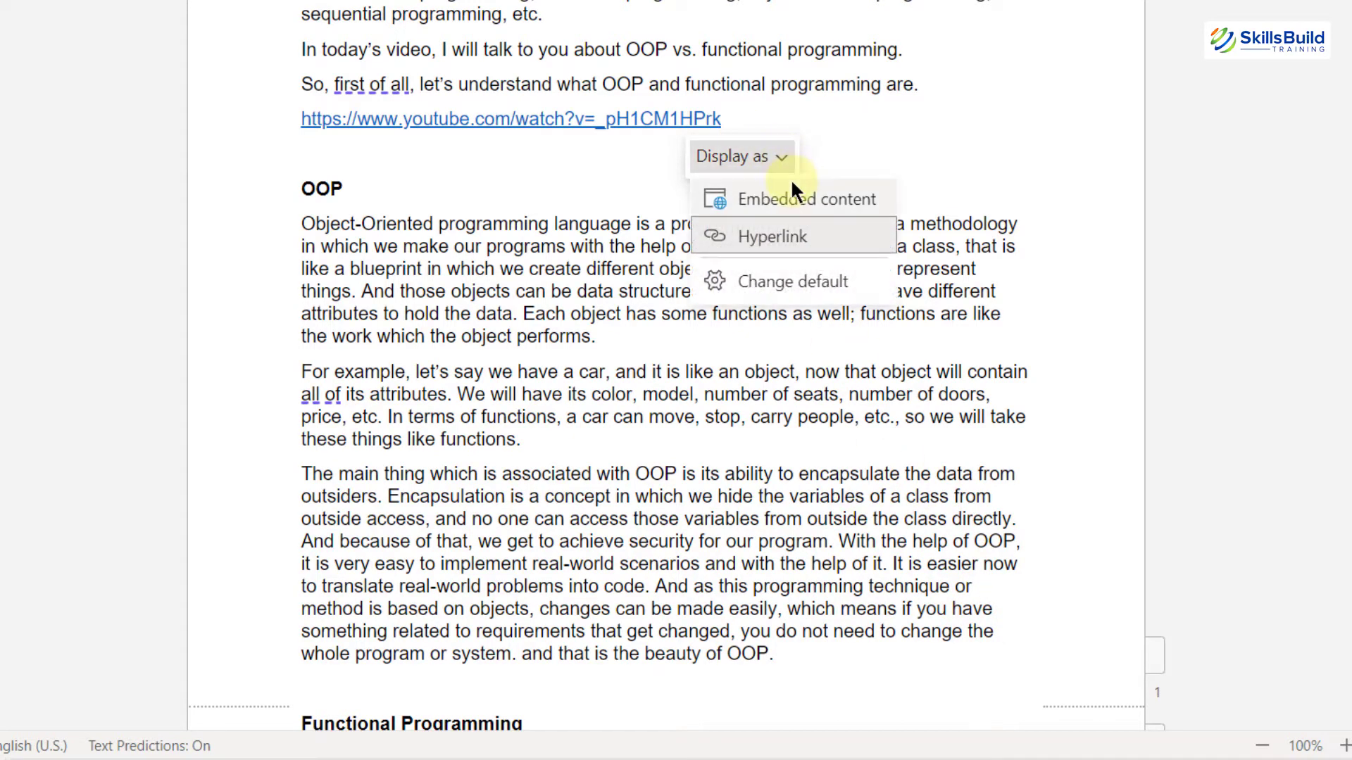
{"action": "left_click", "coordinate": [792, 182]}
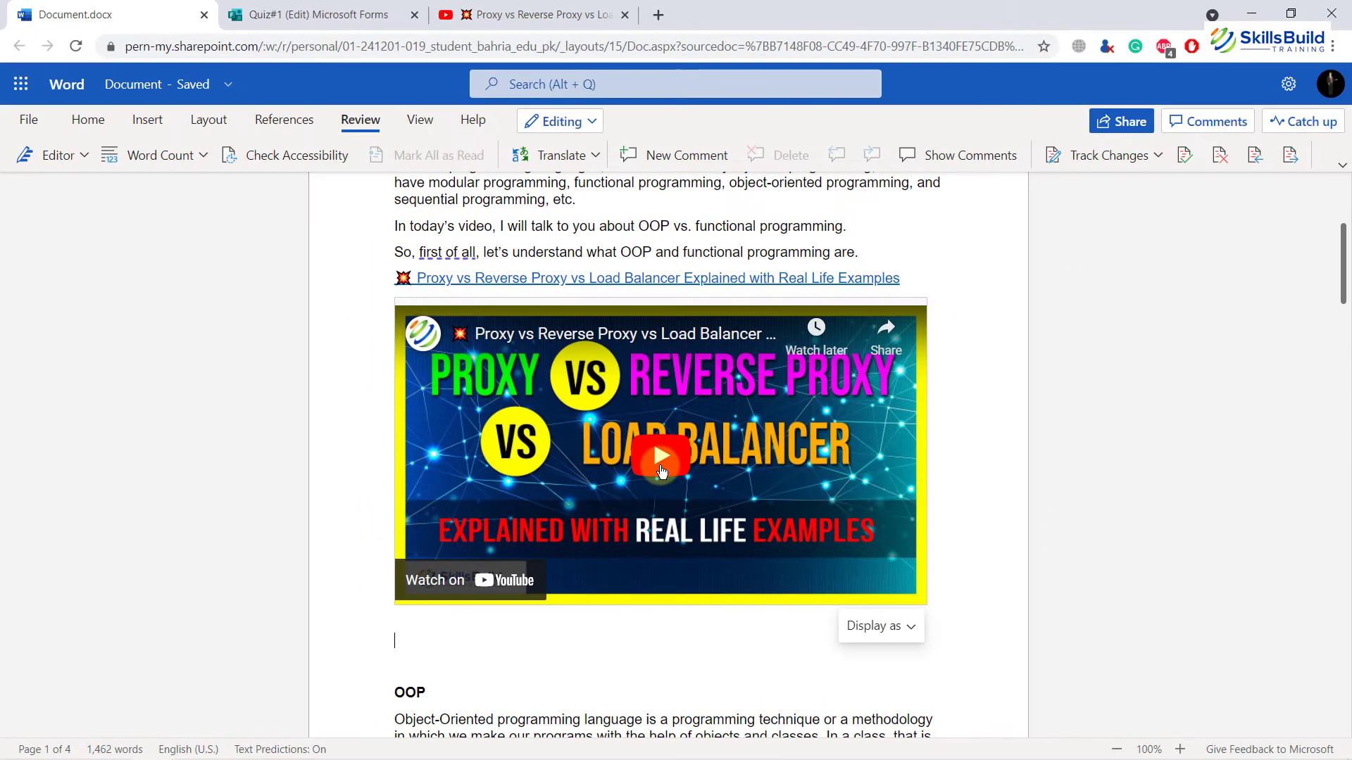
Step: Copy the Microsoft Forms quiz address from its browser tab and paste it as a new paragraph below the embedded video
{"action": "left_click", "coordinate": [354, 8]}
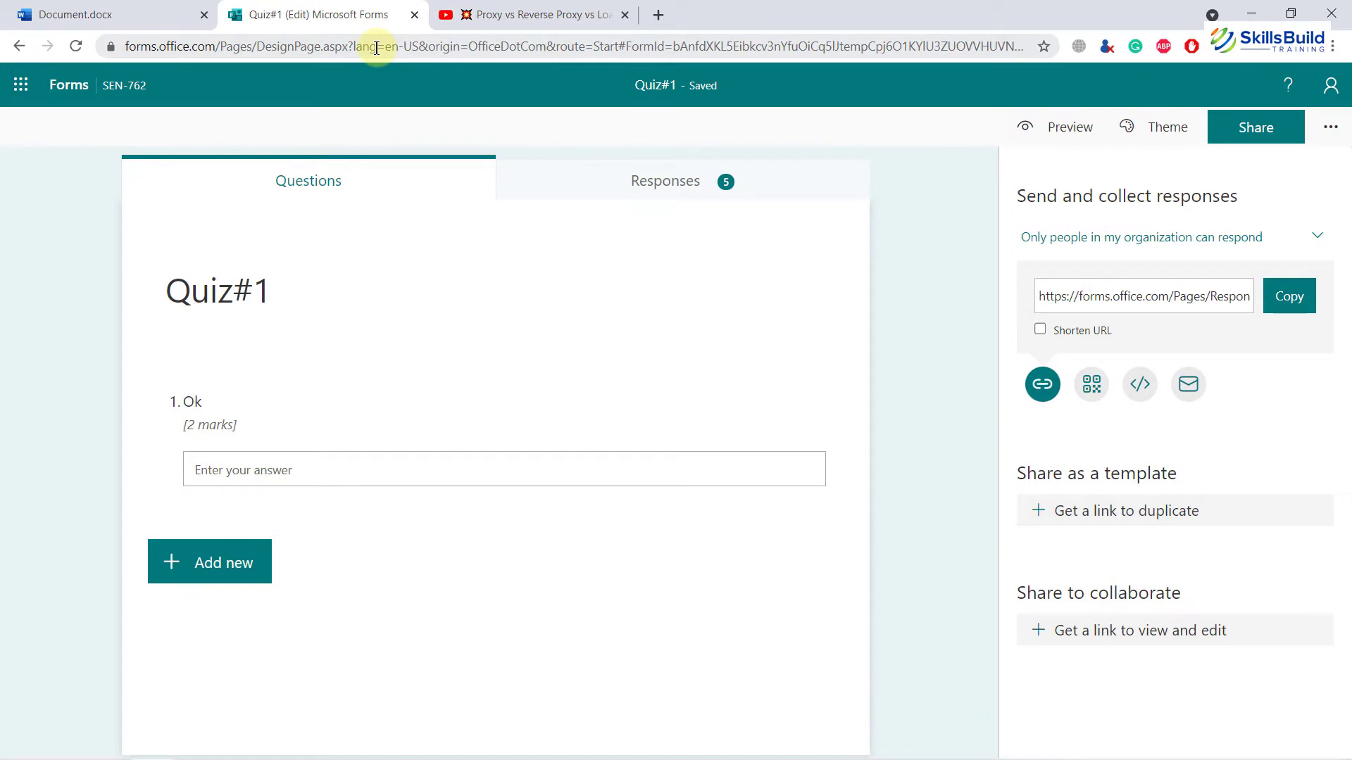
{"action": "left_click", "coordinate": [486, 58]}
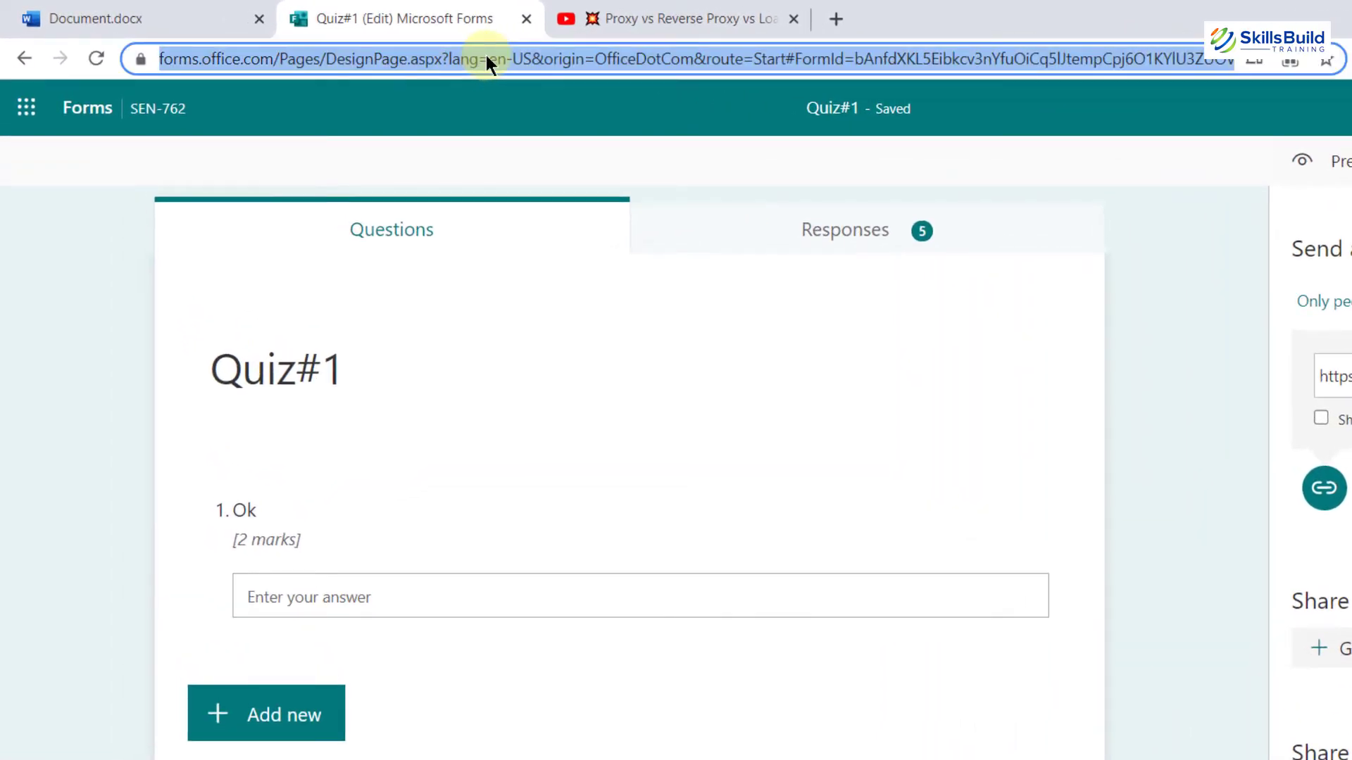
{"action": "left_click", "coordinate": [181, 14]}
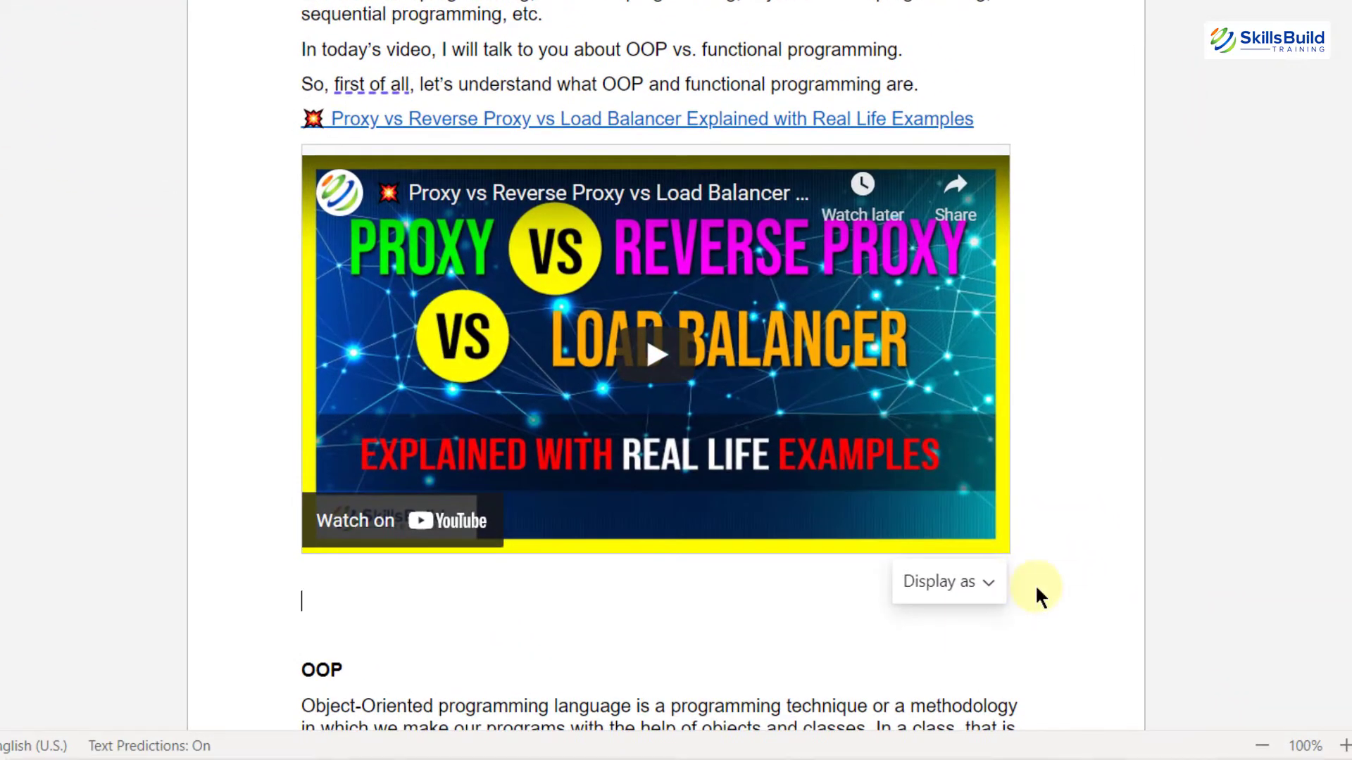
{"action": "key", "text": "Return"}
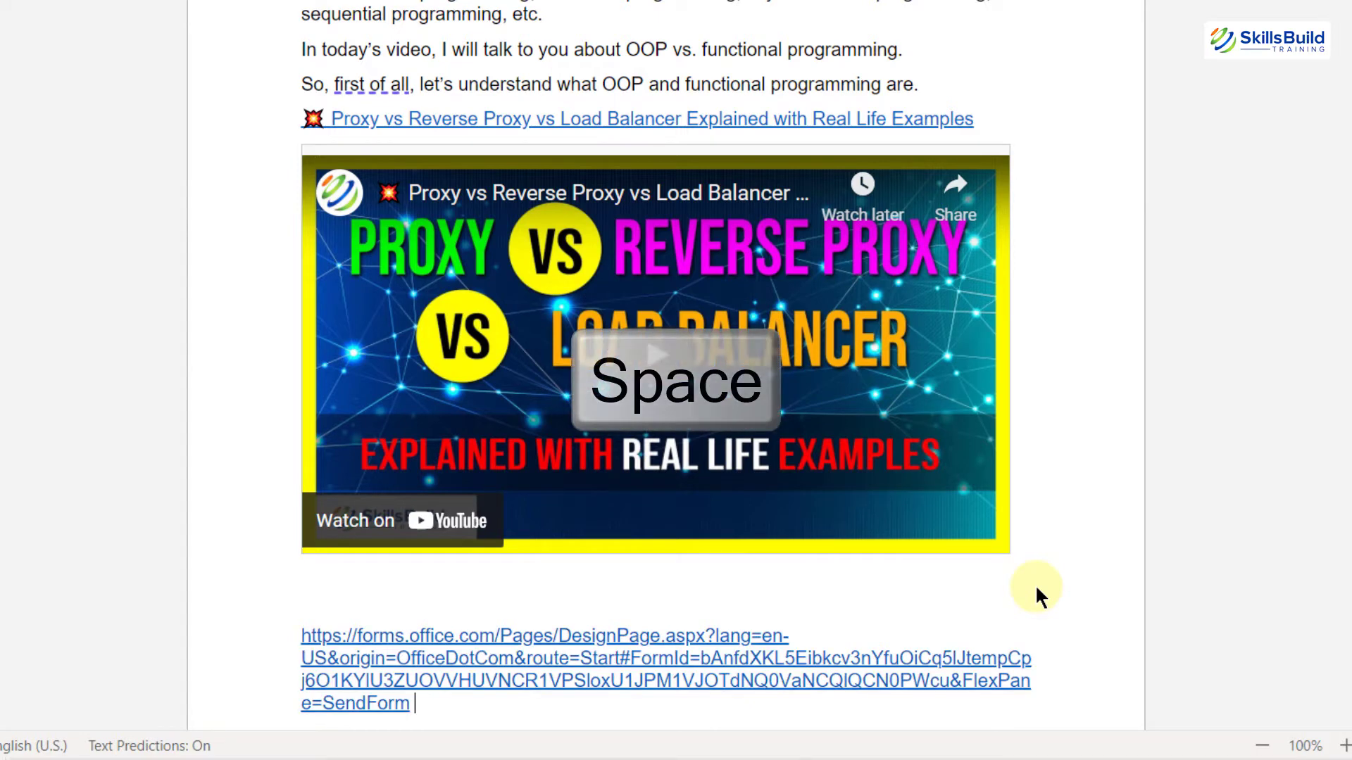
{"action": "scroll", "coordinate": [896, 494], "scroll_direction": "up", "scroll_amount": 3}
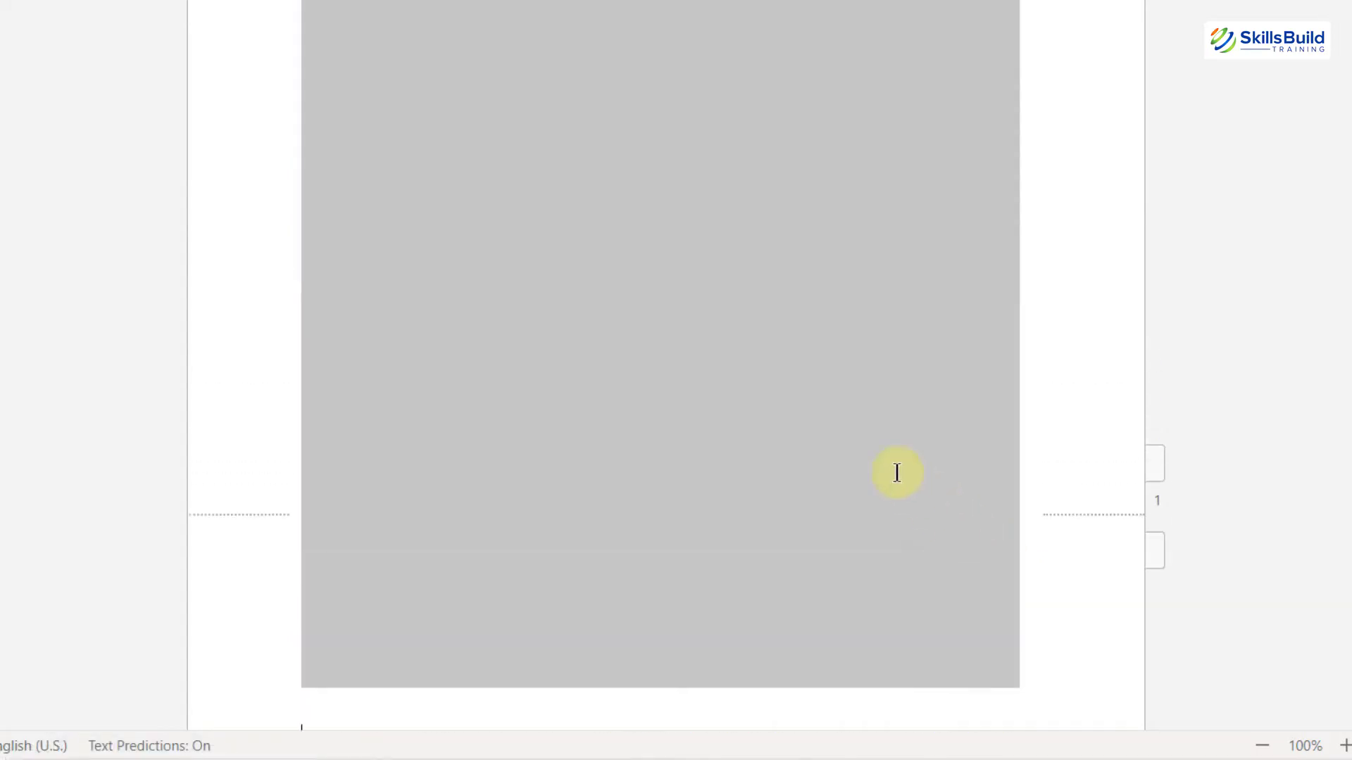
{"action": "scroll", "coordinate": [758, 356], "scroll_direction": "down", "scroll_amount": 3}
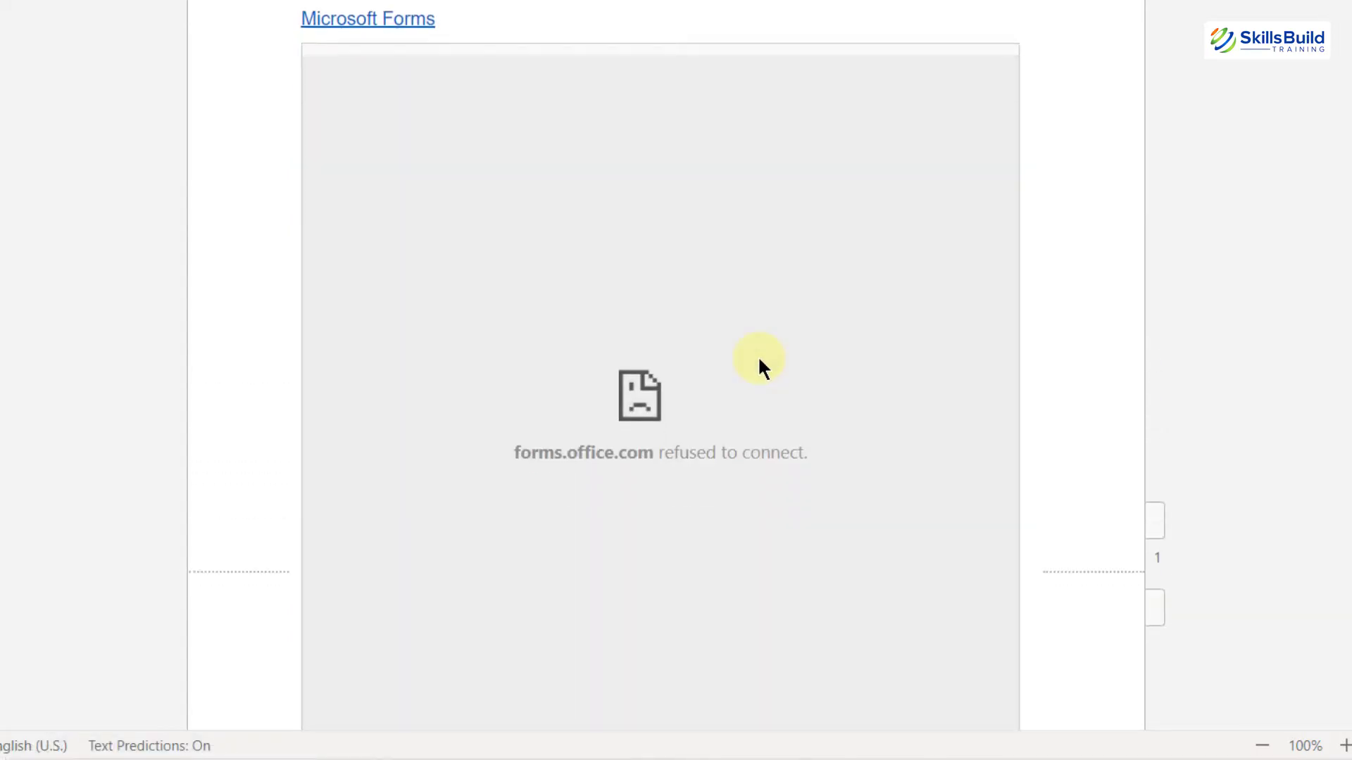
{"action": "scroll", "coordinate": [578, 311], "scroll_direction": "down", "scroll_amount": 3}
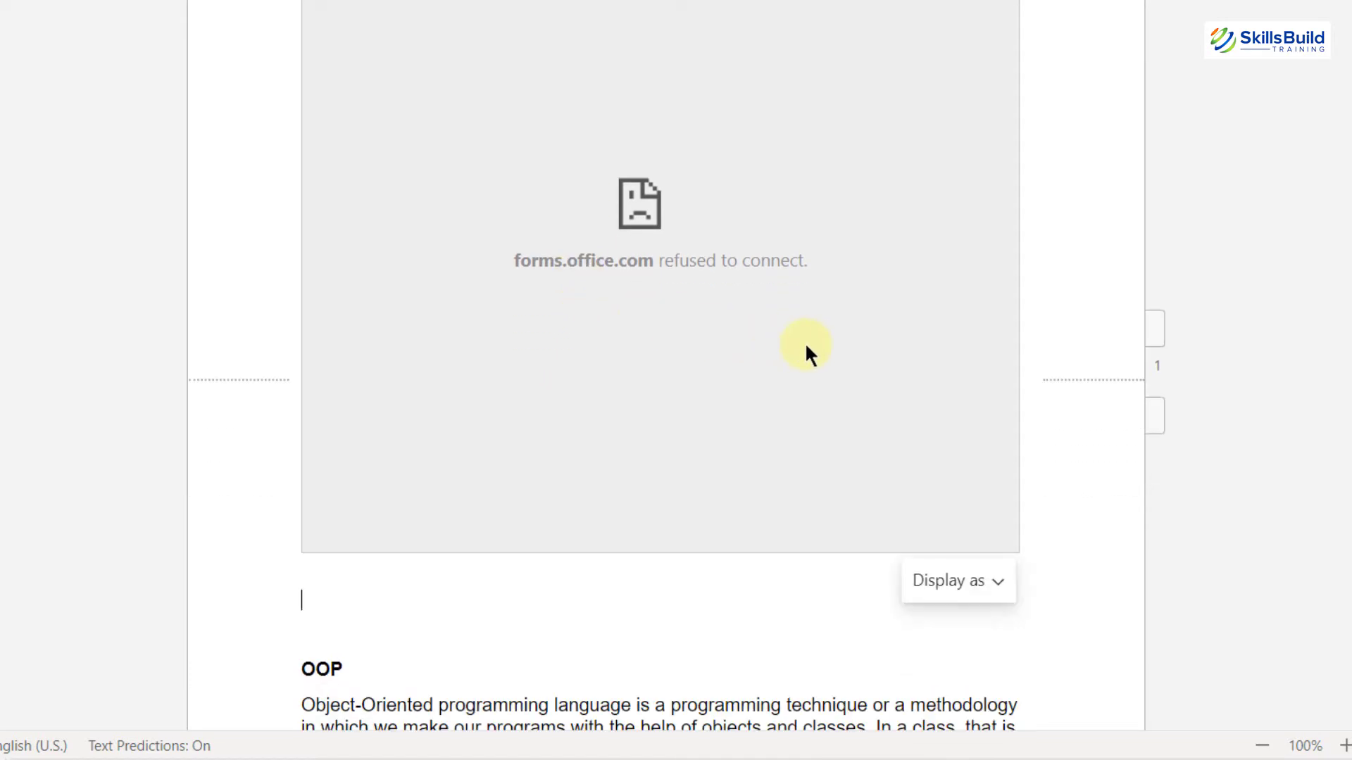
{"action": "scroll", "coordinate": [807, 342], "scroll_direction": "up", "scroll_amount": 9}
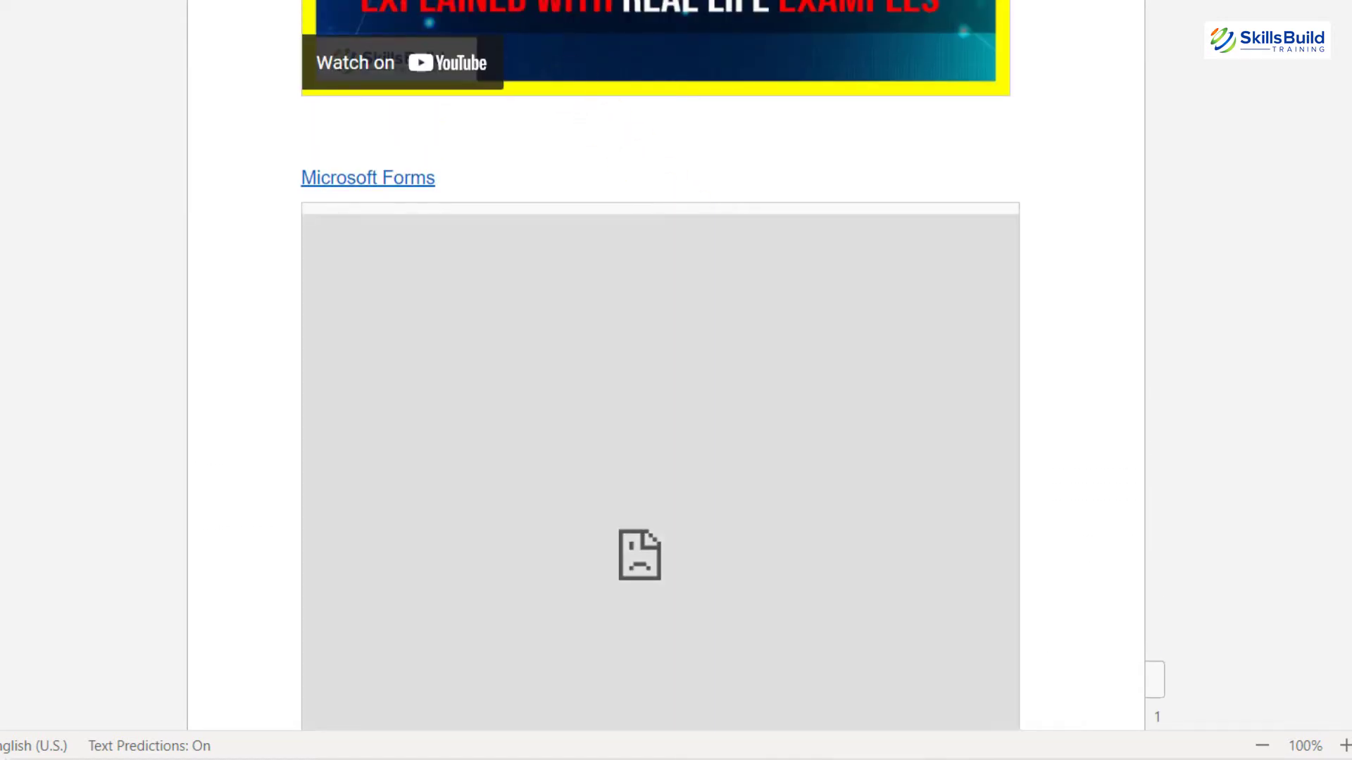
Step: Delete the line "Hi, I hope you are having a great time" above the title
{"action": "left_click", "coordinate": [363, 6]}
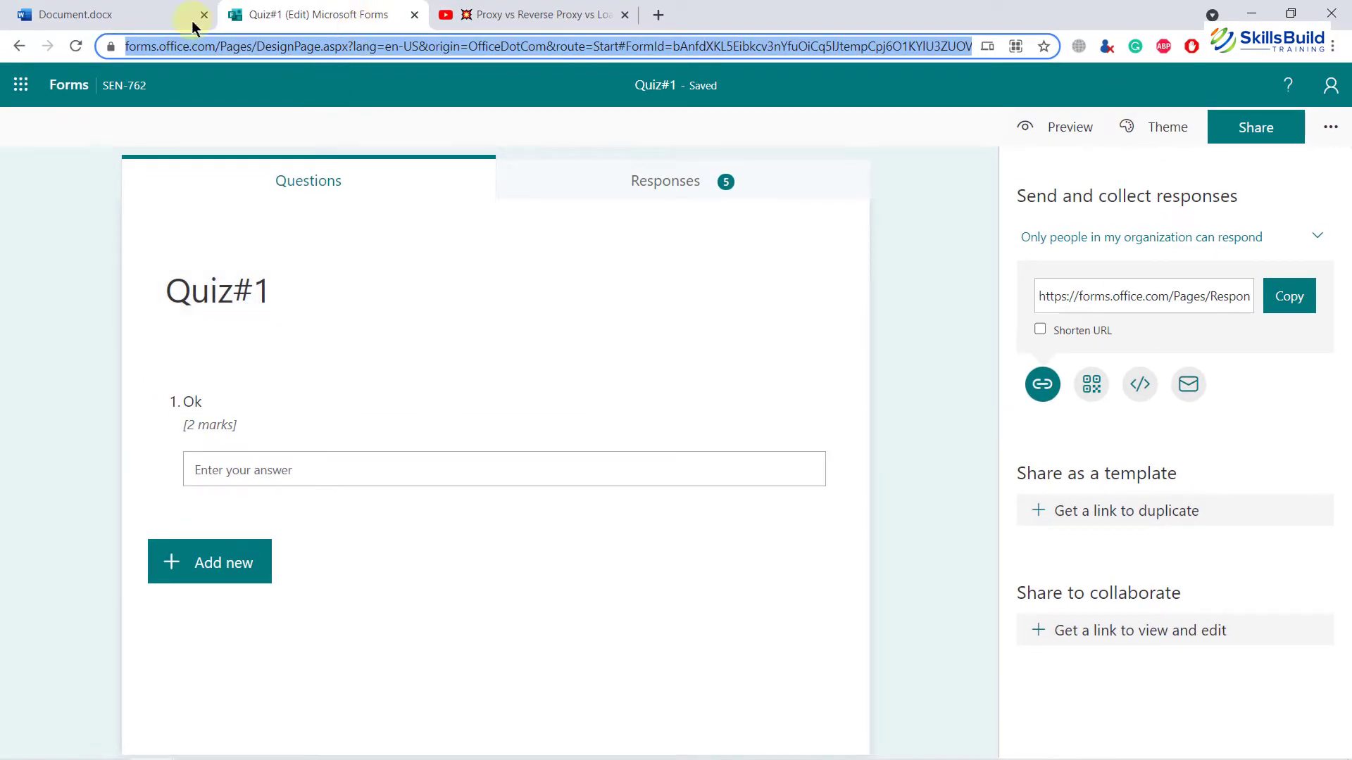
{"action": "left_click", "coordinate": [170, 10]}
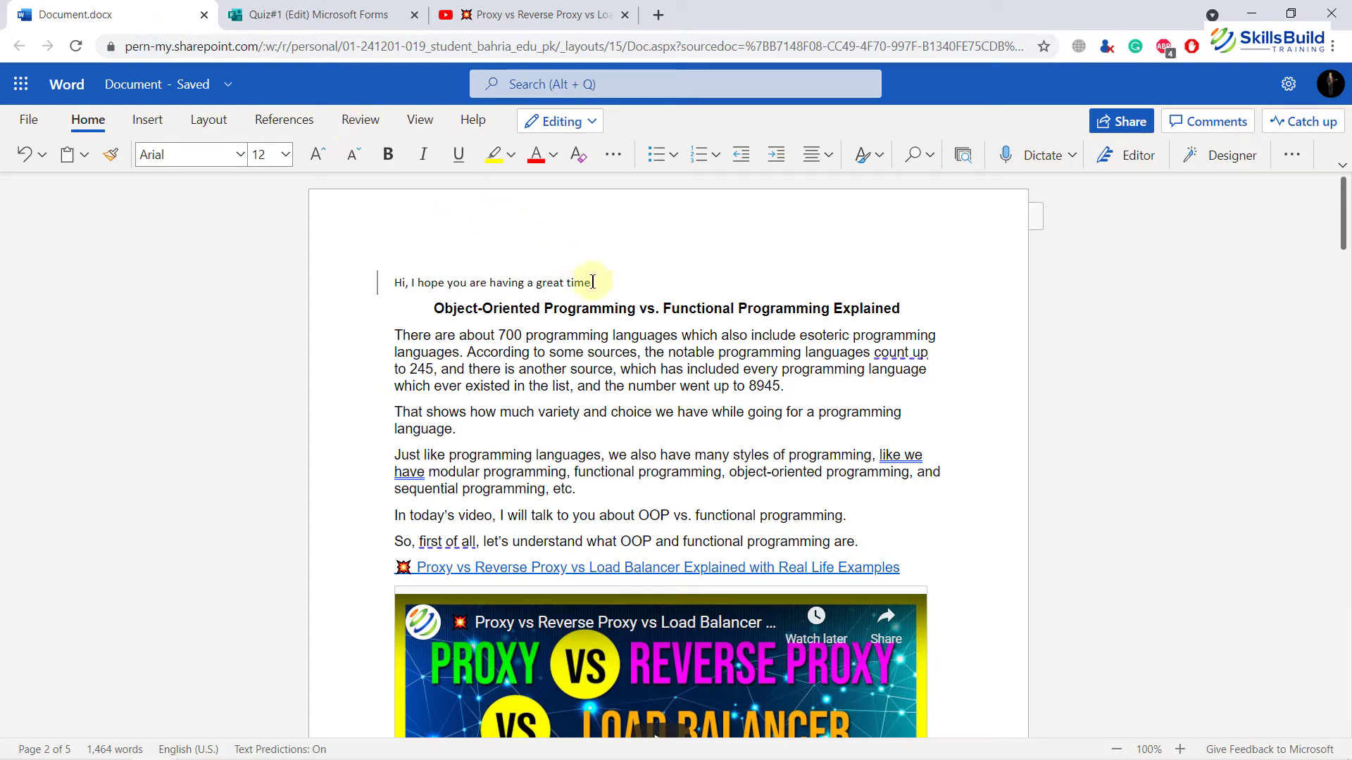
{"action": "left_click_drag", "start_coordinate": [593, 283], "coordinate": [394, 283]}
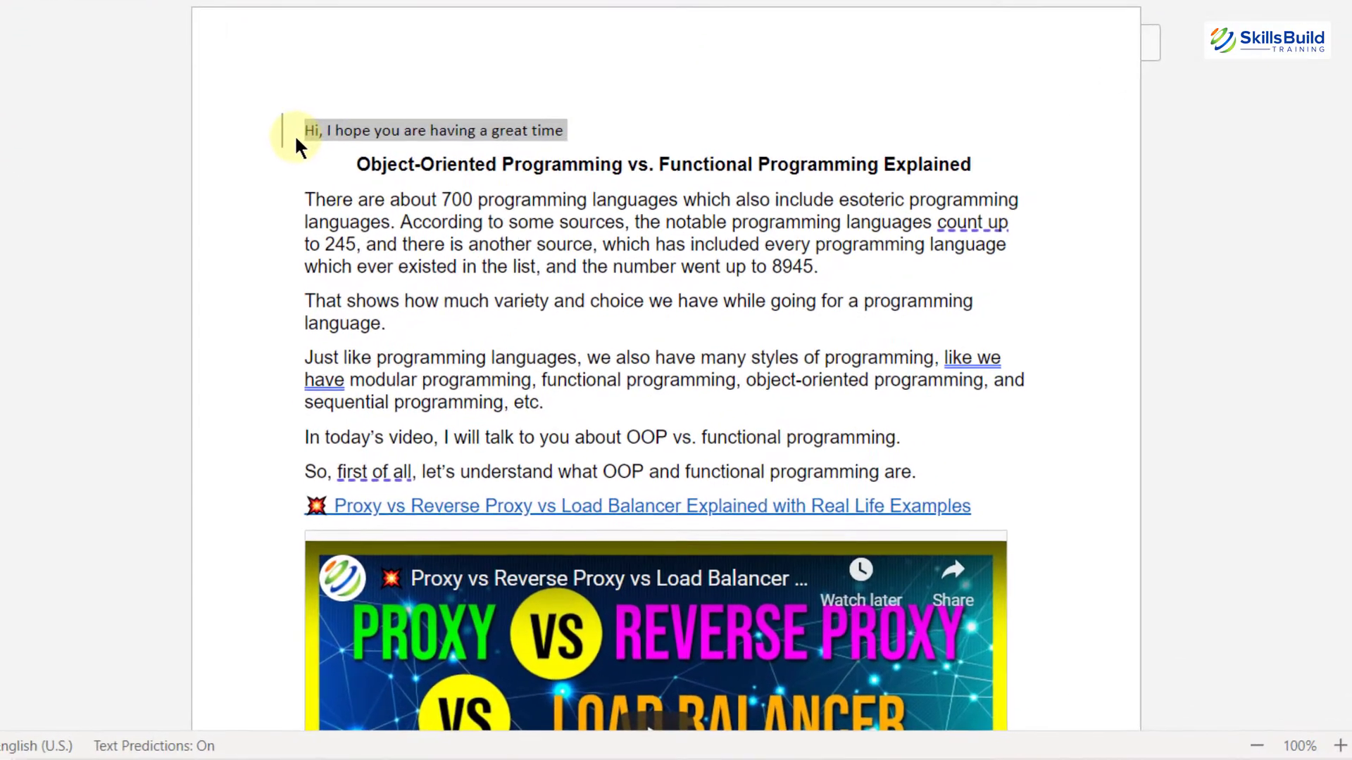
{"action": "key", "text": "BackSpace"}
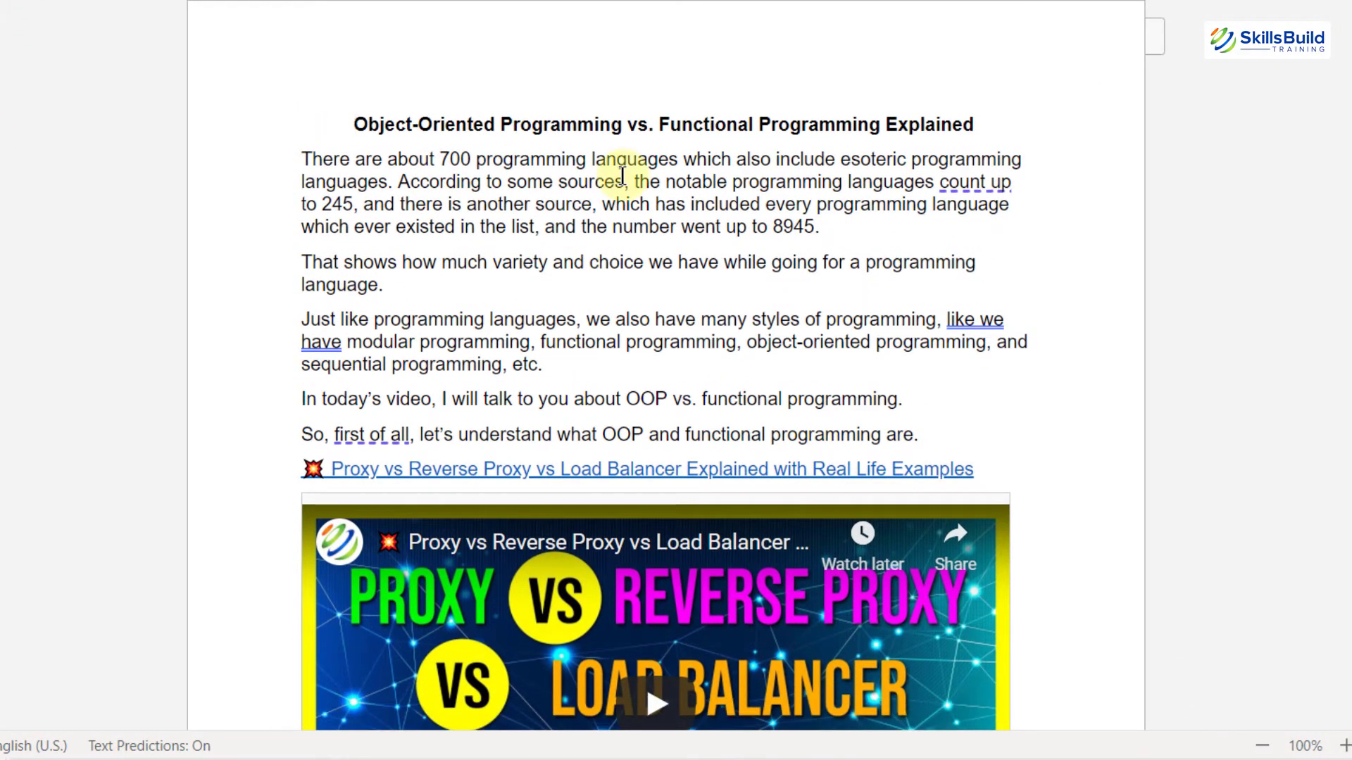
Step: Start Dictate below the embedded content, move the dictation toolbar aside, dictate a sentence about listening and changing language, then stop
{"action": "scroll", "coordinate": [620, 175], "scroll_direction": "down", "scroll_amount": 15}
{"action": "scroll", "coordinate": [623, 175], "scroll_direction": "down", "scroll_amount": 3}
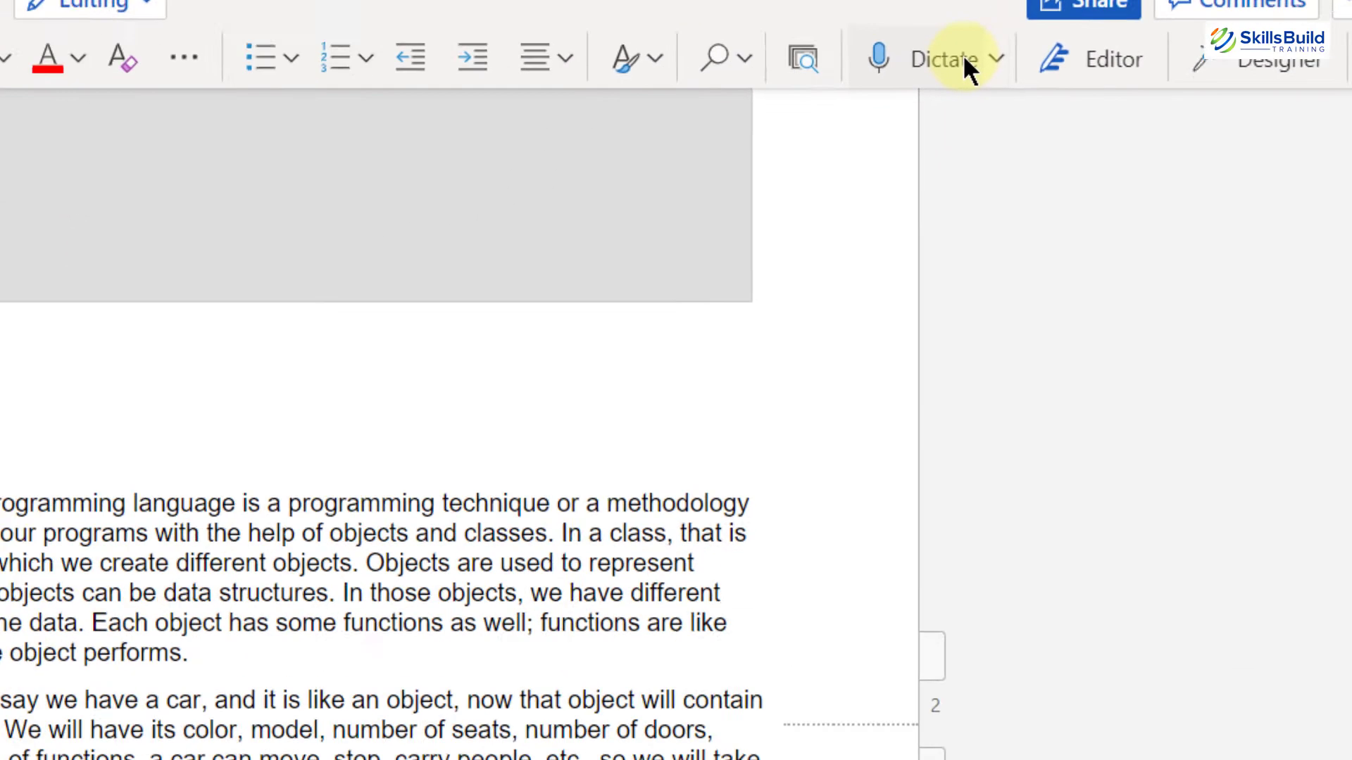
{"action": "left_click", "coordinate": [613, 246]}
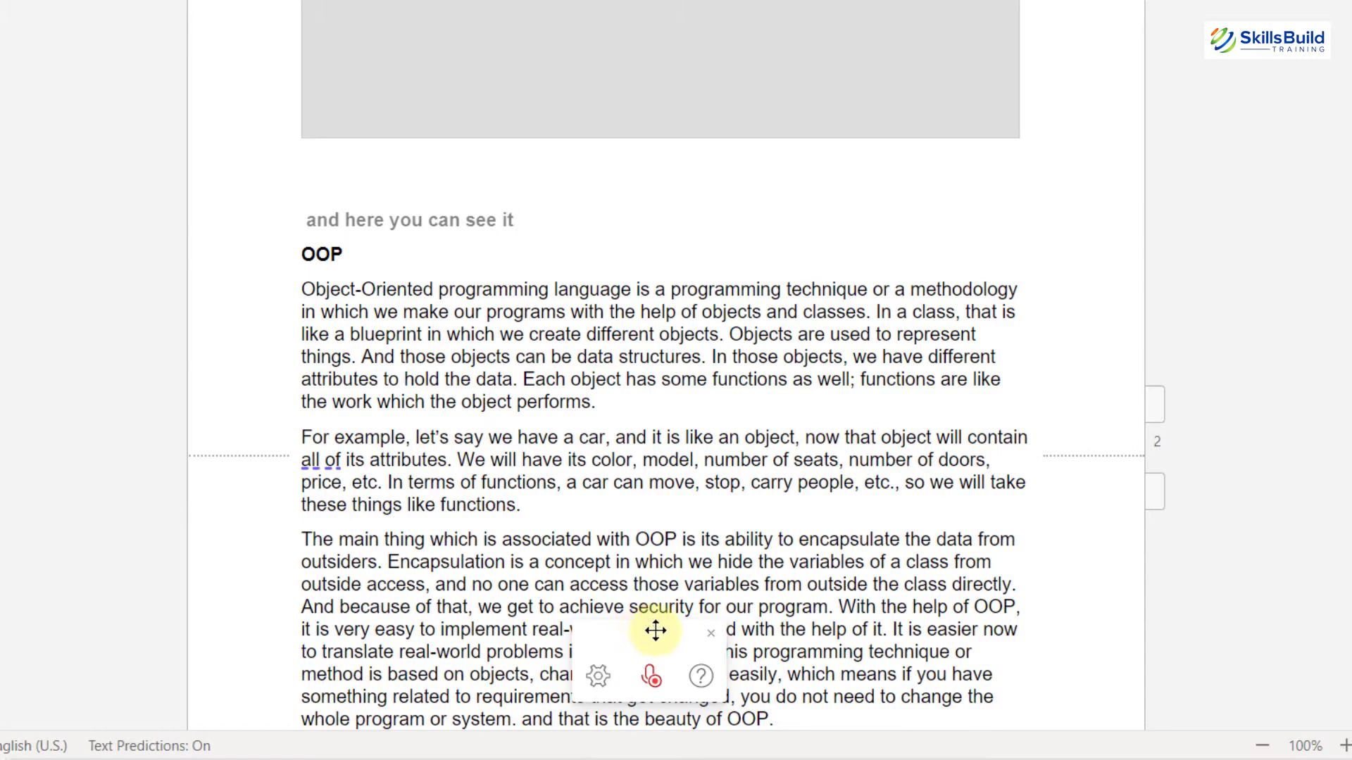
{"action": "left_click_drag", "start_coordinate": [658, 627], "coordinate": [1276, 209]}
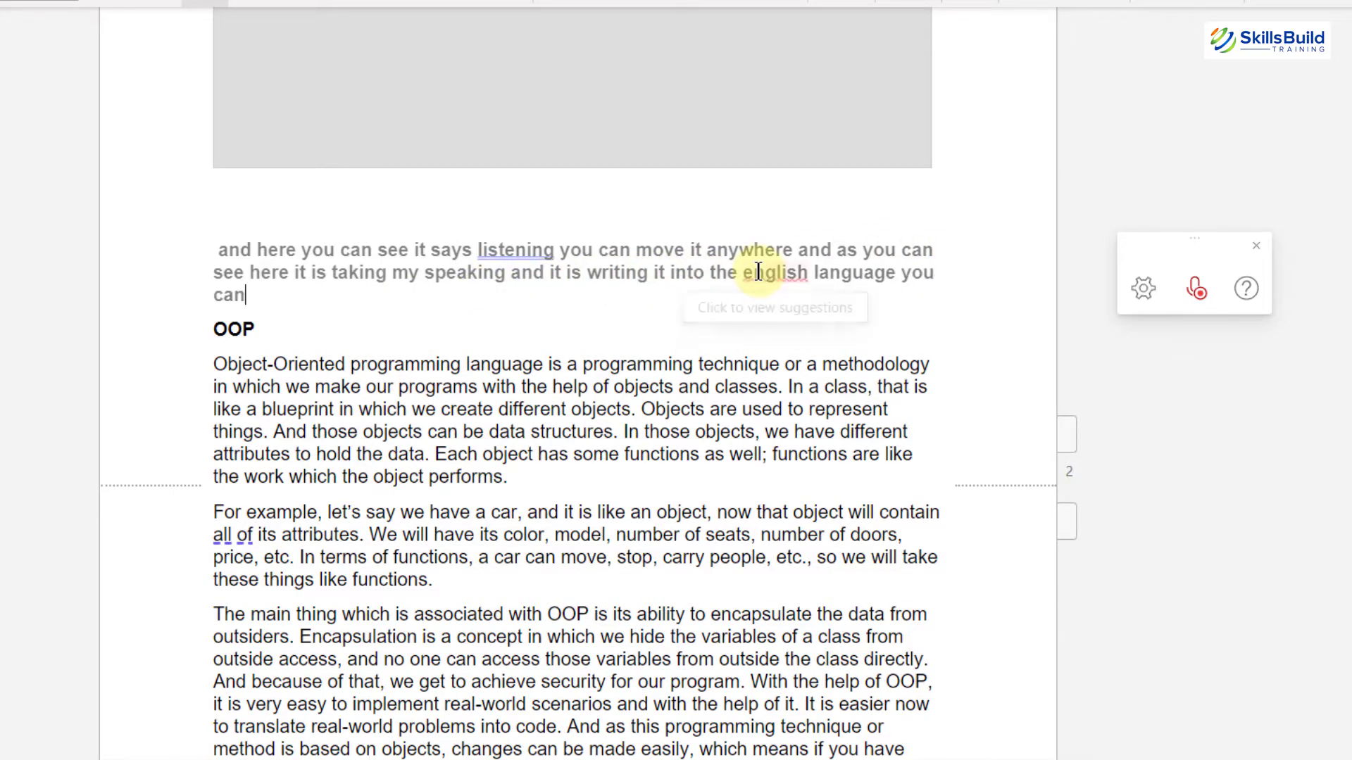
{"action": "left_click", "coordinate": [1194, 286]}
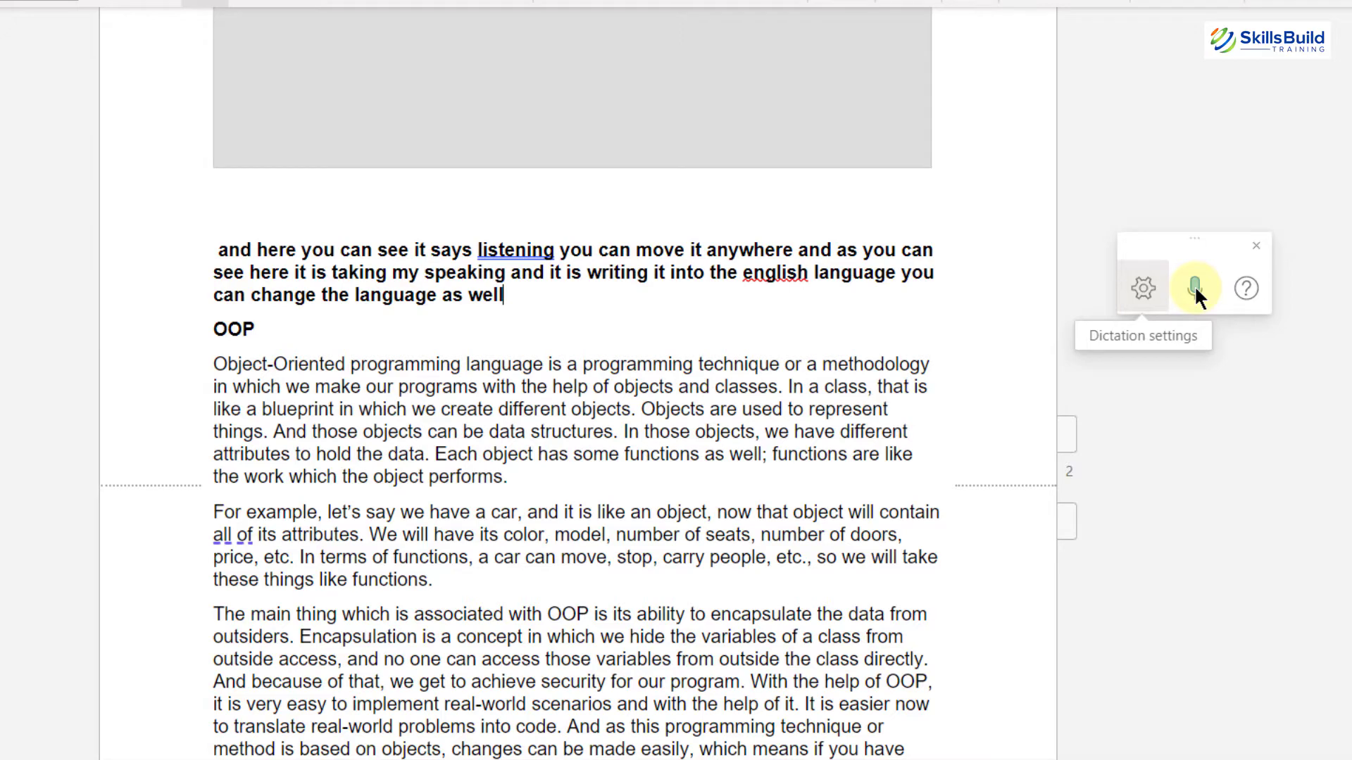
Step: Open the dictation settings and browse the list of available spoken languages, then close the dialog
{"action": "left_click", "coordinate": [1139, 285]}
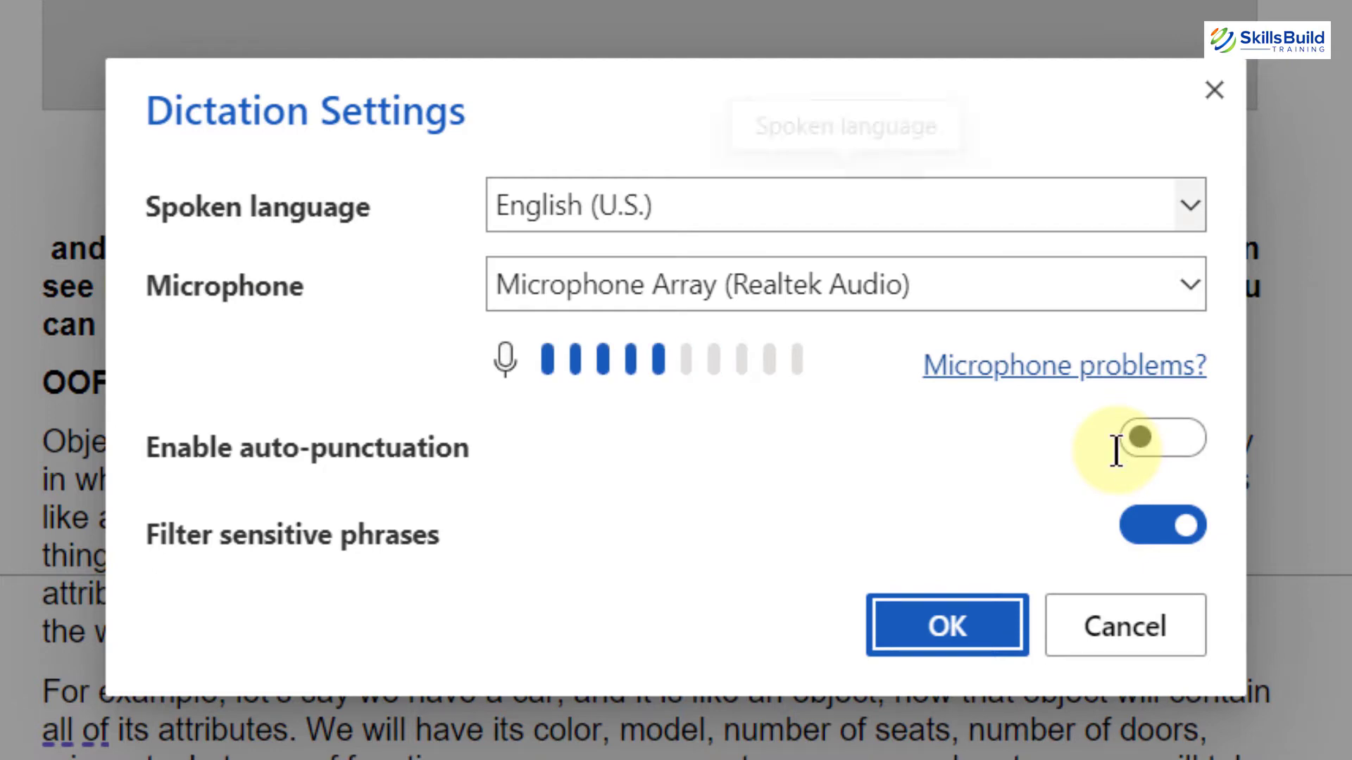
{"action": "left_click", "coordinate": [1190, 208]}
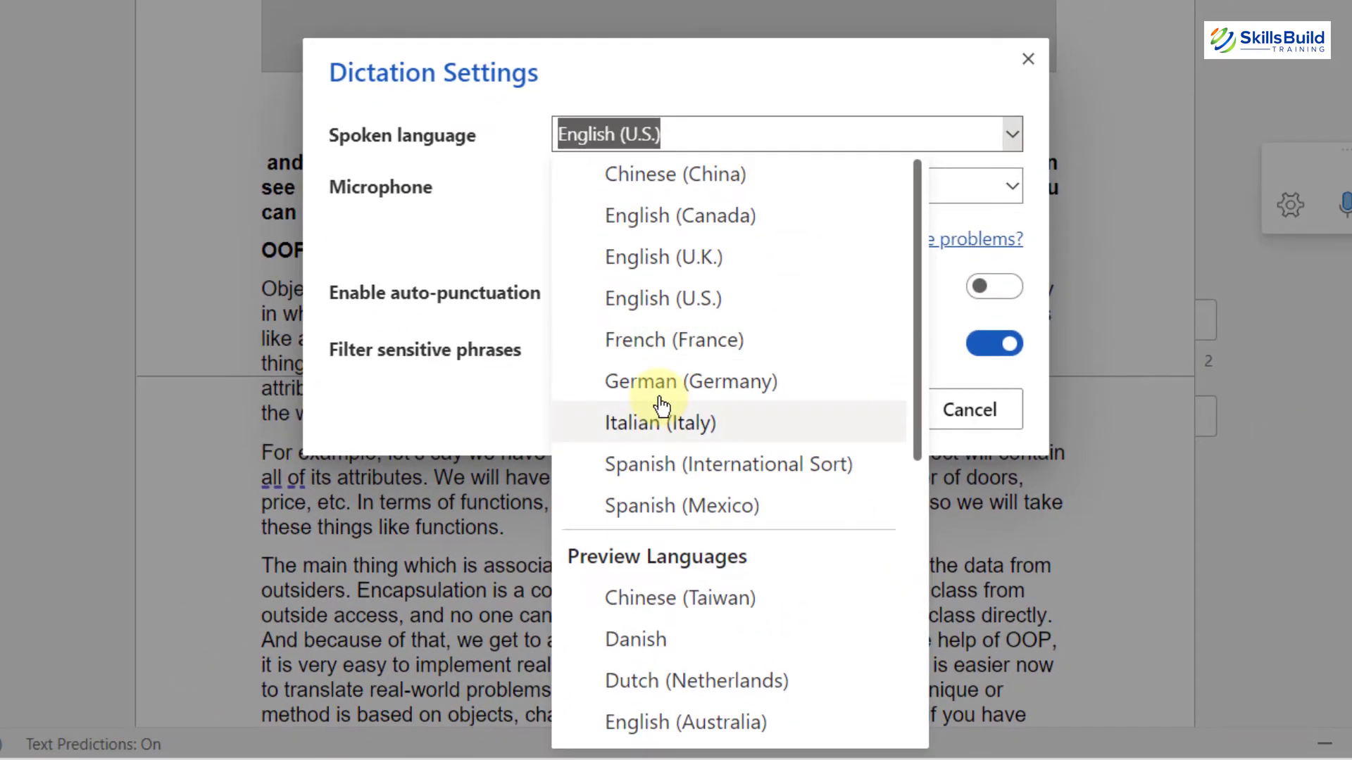
{"action": "scroll", "coordinate": [661, 405], "scroll_direction": "down", "scroll_amount": 1}
{"action": "scroll", "coordinate": [662, 404], "scroll_direction": "down", "scroll_amount": 5}
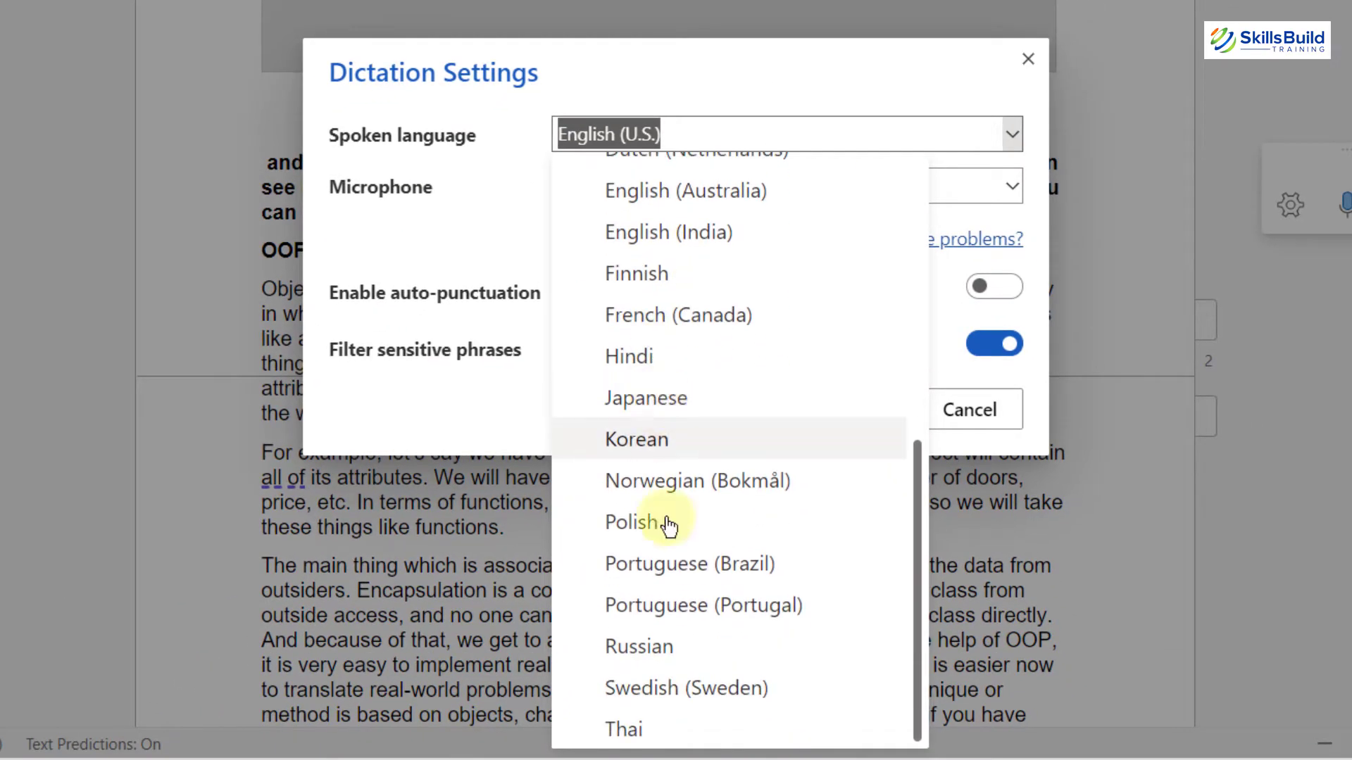
{"action": "scroll", "coordinate": [681, 732], "scroll_direction": "up", "scroll_amount": 5}
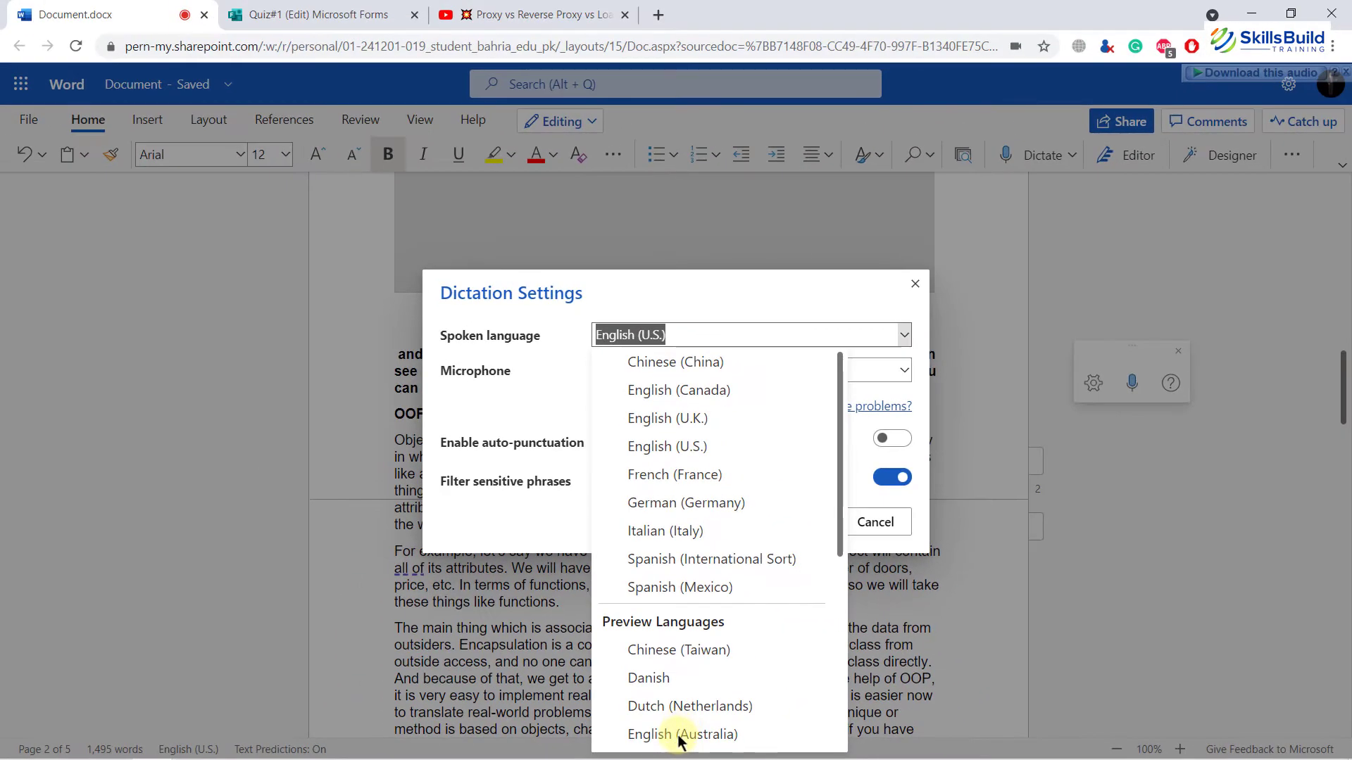
{"action": "left_click", "coordinate": [852, 300]}
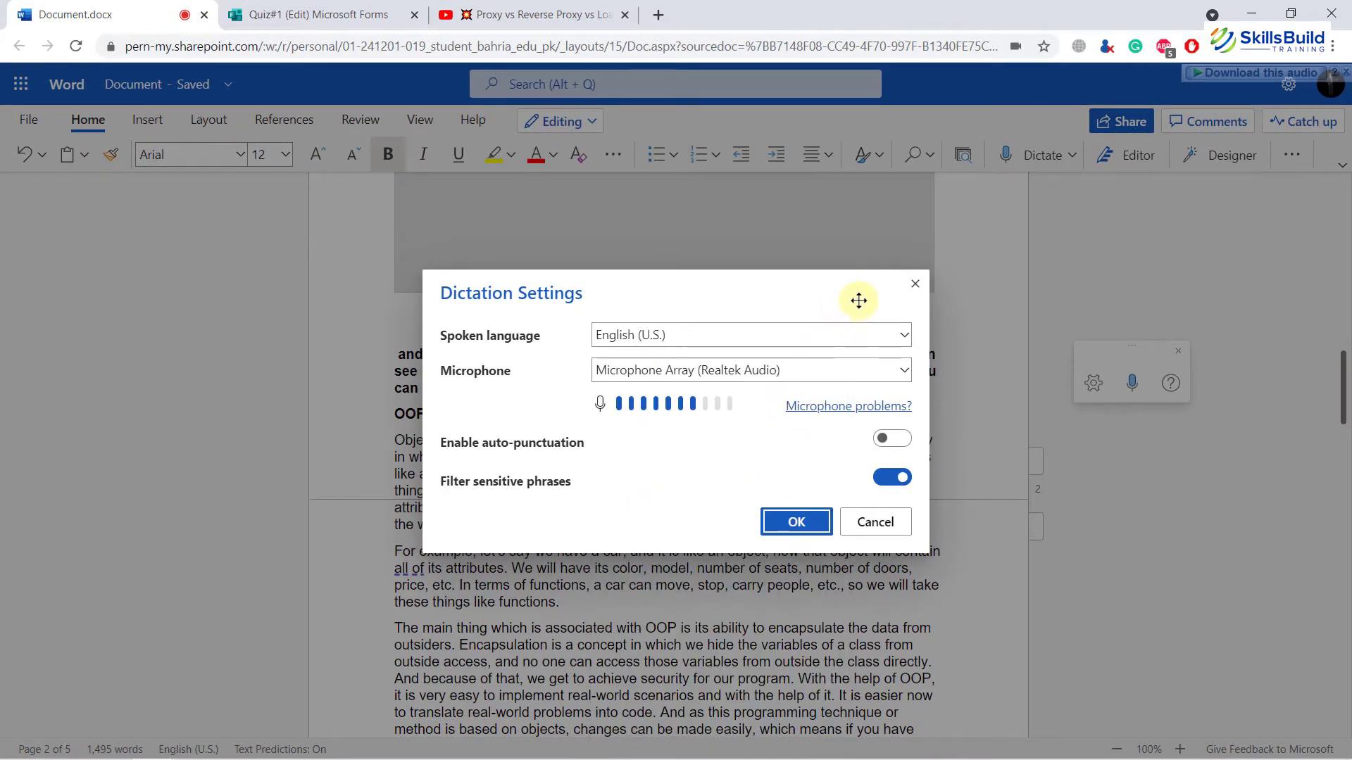
{"action": "left_click", "coordinate": [915, 287]}
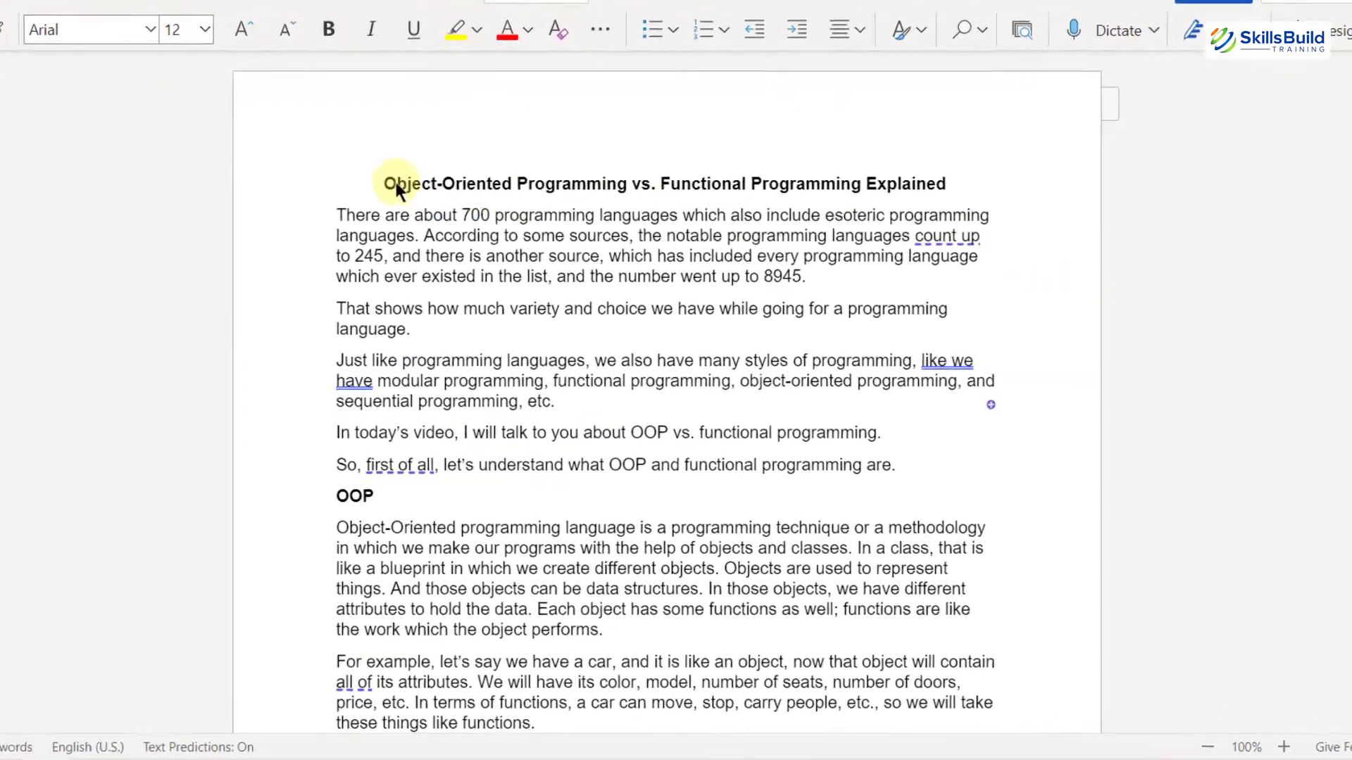
Step: Apply the Heading 1 style to the OOP heading
{"action": "scroll", "coordinate": [360, 123], "scroll_direction": "down", "scroll_amount": 20}
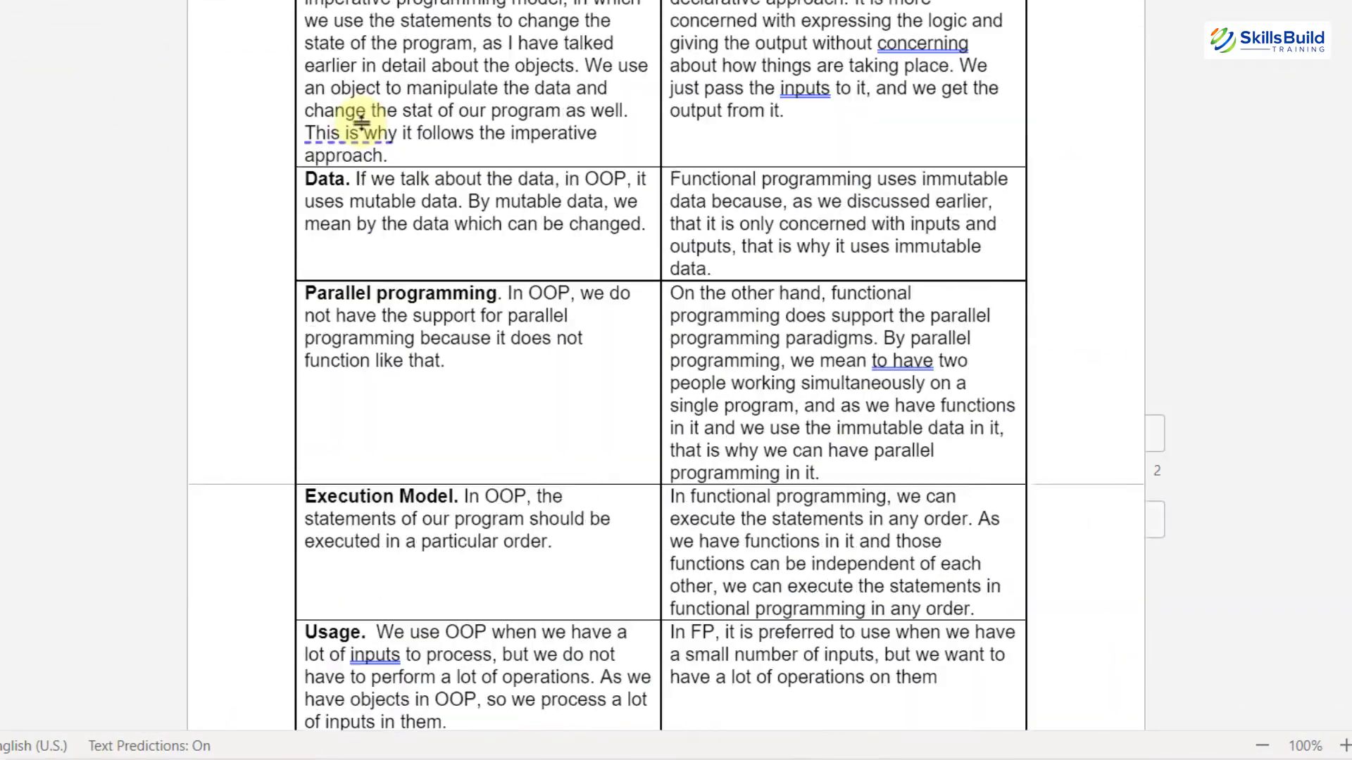
{"action": "scroll", "coordinate": [360, 123], "scroll_direction": "up", "scroll_amount": 20}
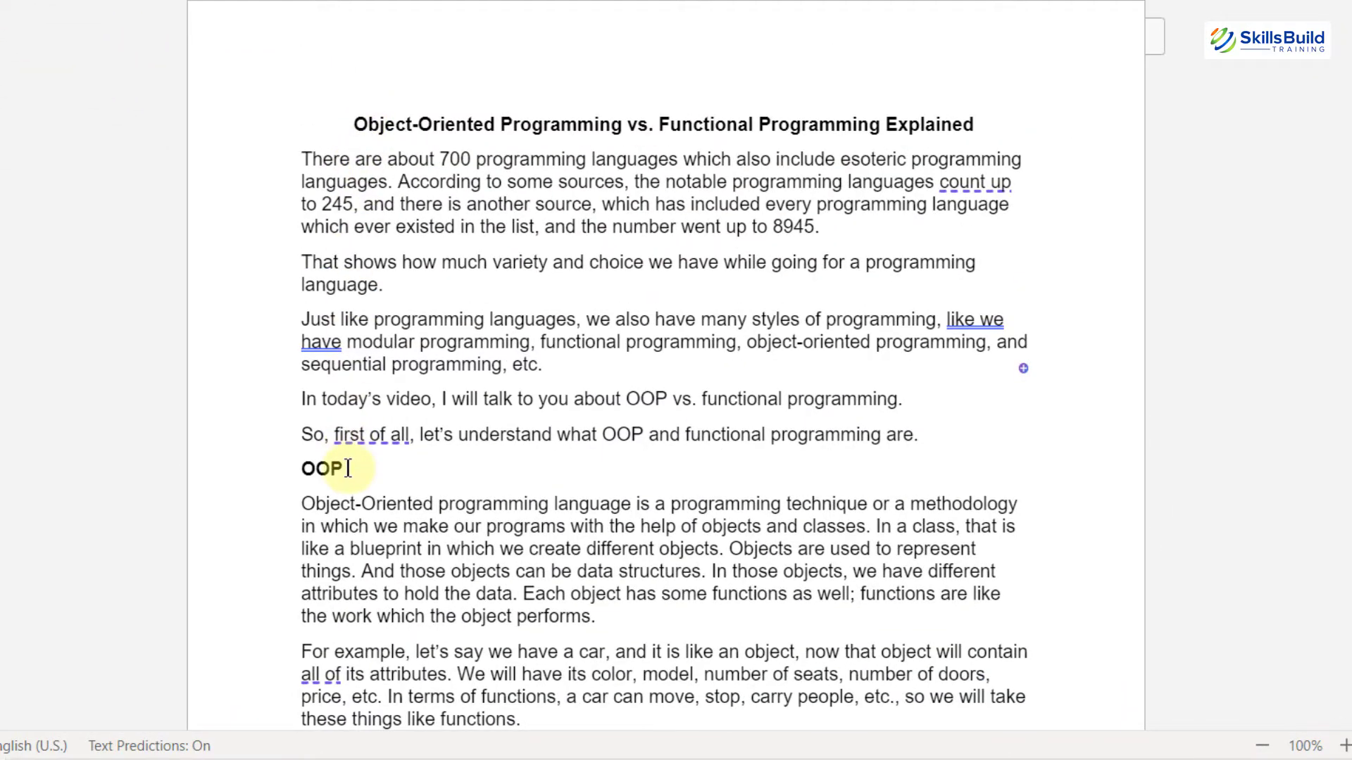
{"action": "left_click_drag", "start_coordinate": [349, 468], "coordinate": [289, 463]}
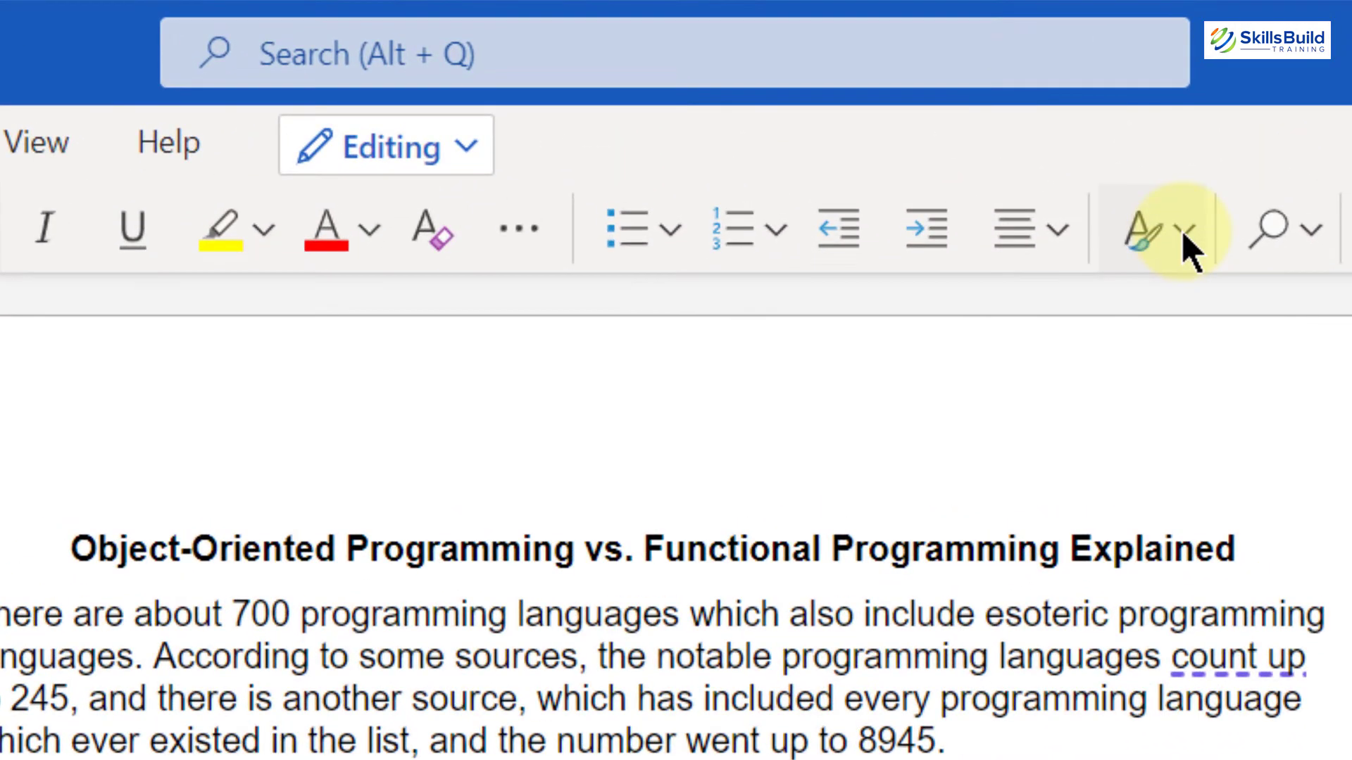
{"action": "left_click", "coordinate": [1137, 232]}
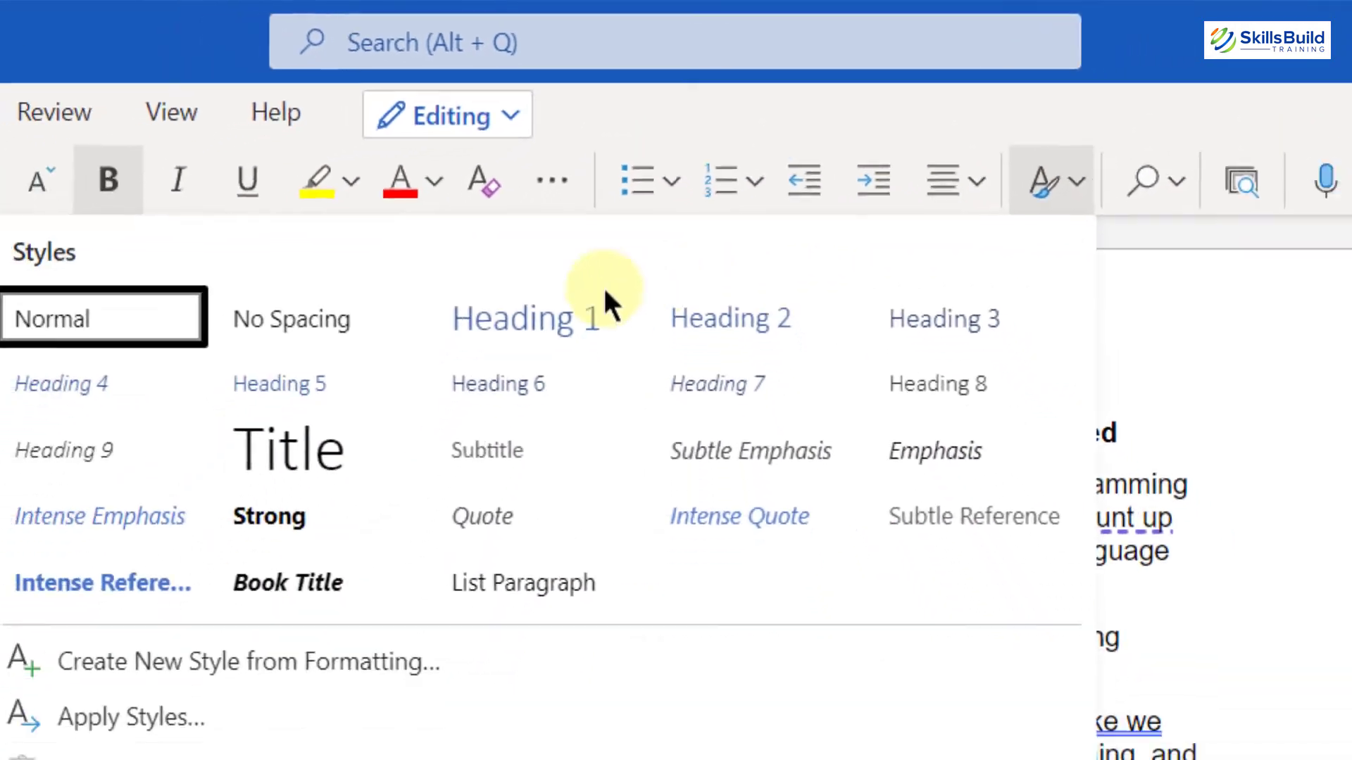
{"action": "left_click", "coordinate": [450, 400]}
Step: Apply the Heading 1 style to the Functional Programming heading
{"action": "scroll", "coordinate": [514, 274], "scroll_direction": "down", "scroll_amount": 3}
{"action": "scroll", "coordinate": [514, 276], "scroll_direction": "down", "scroll_amount": 4}
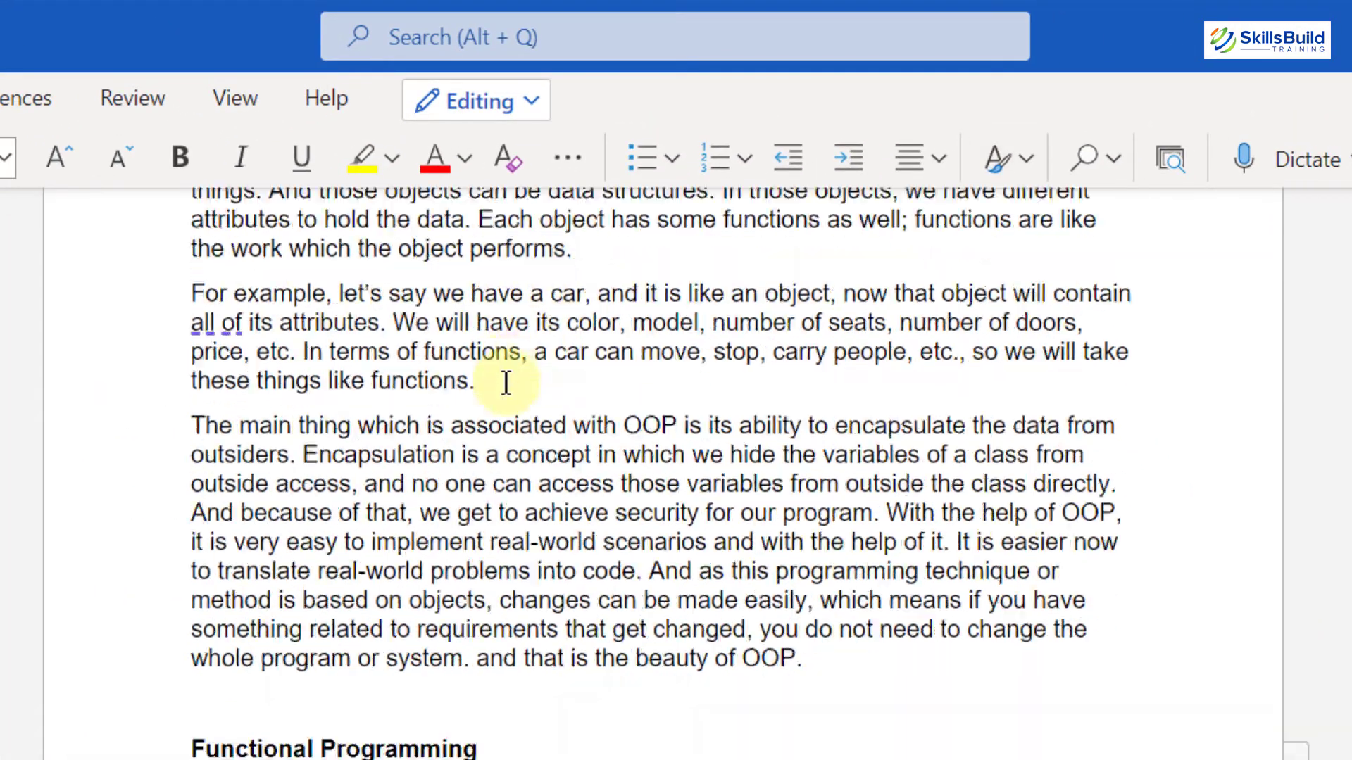
{"action": "triple_click", "coordinate": [487, 609]}
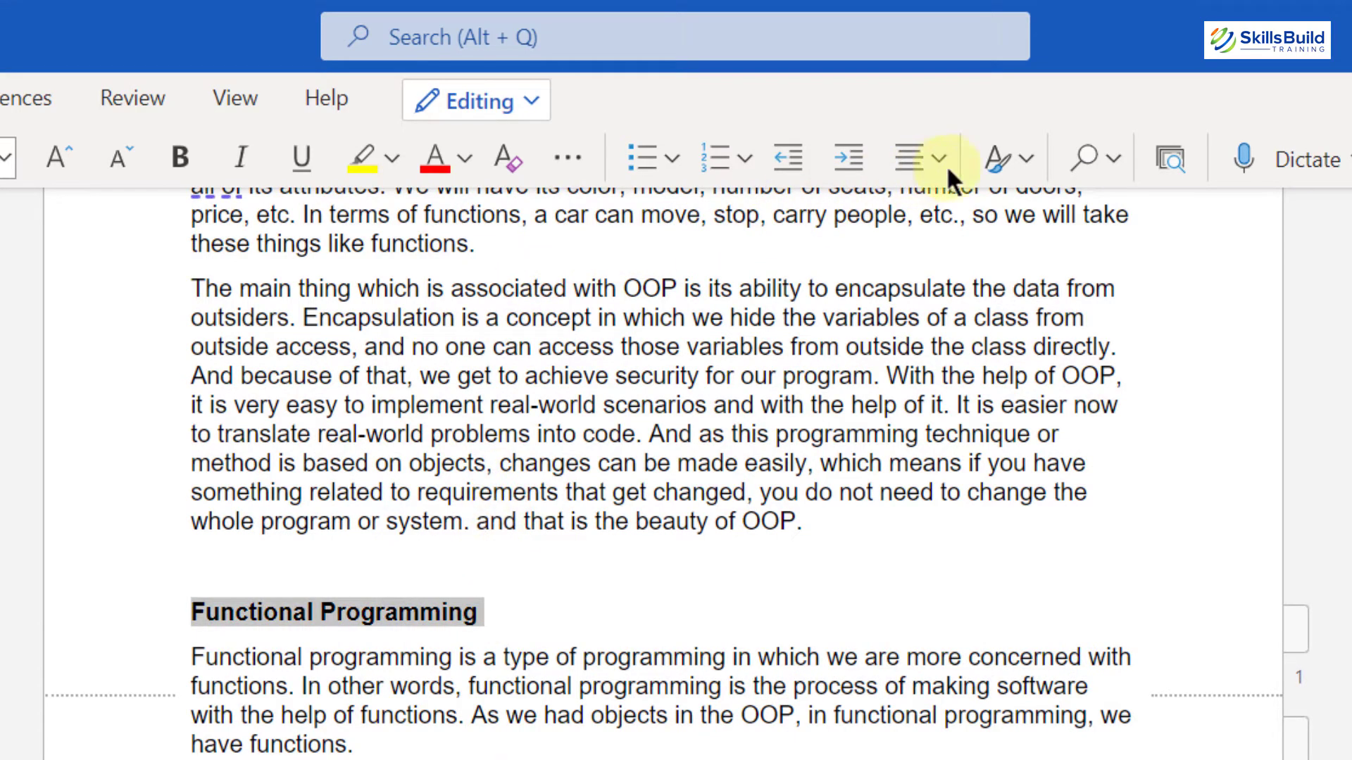
{"action": "left_click", "coordinate": [999, 155]}
{"action": "left_click", "coordinate": [673, 291]}
Step: Apply the Heading 1 style to the "Which one is better?" heading below the comparison table
{"action": "scroll", "coordinate": [517, 570], "scroll_direction": "down", "scroll_amount": 20}
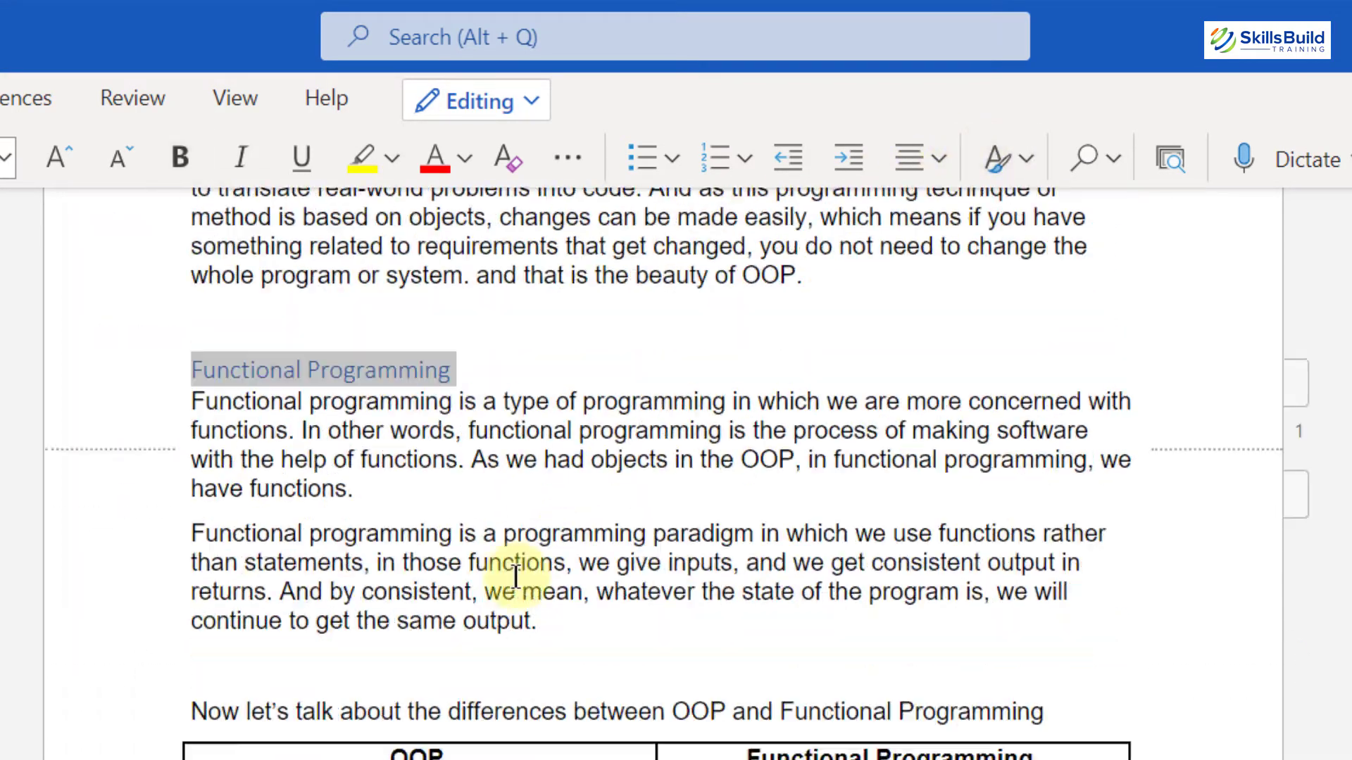
{"action": "scroll", "coordinate": [514, 578], "scroll_direction": "up", "scroll_amount": 5}
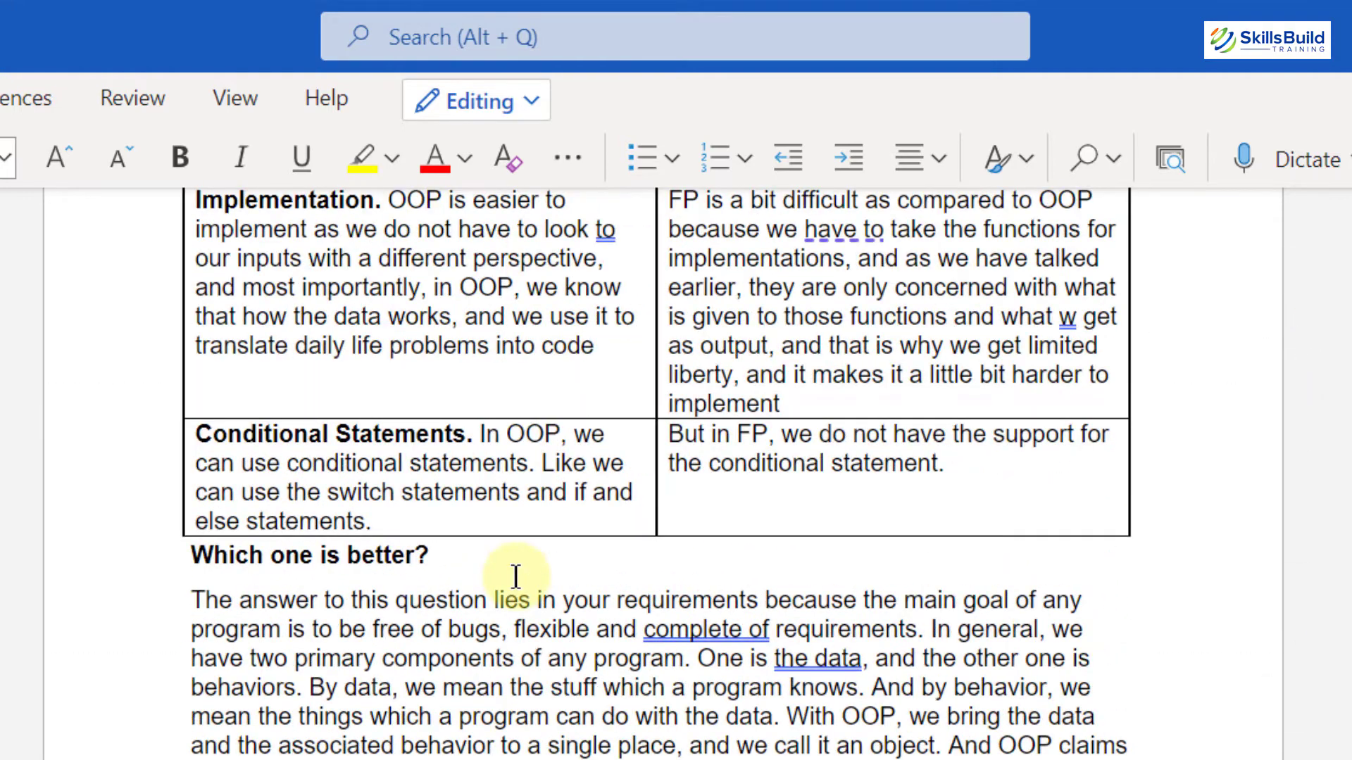
{"action": "left_click_drag", "start_coordinate": [446, 552], "coordinate": [191, 552]}
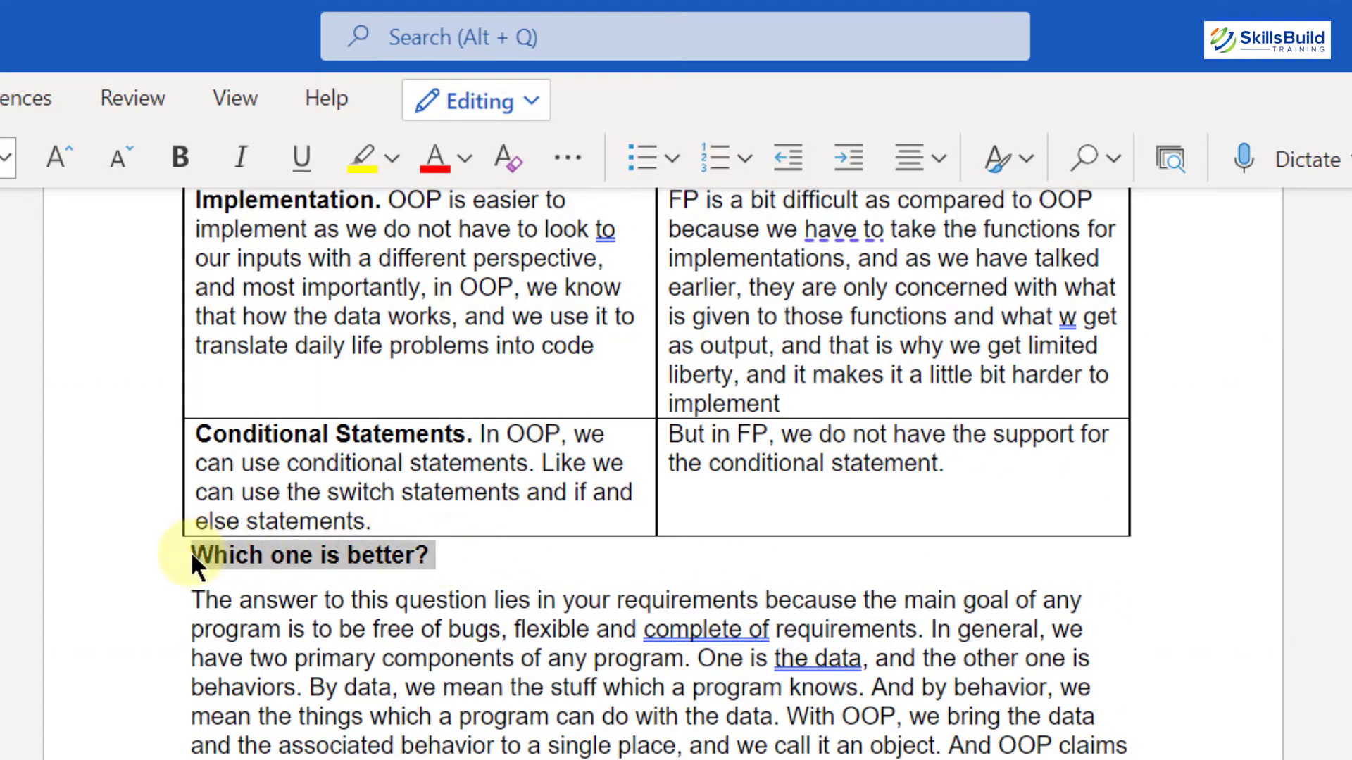
{"action": "left_click", "coordinate": [1008, 160]}
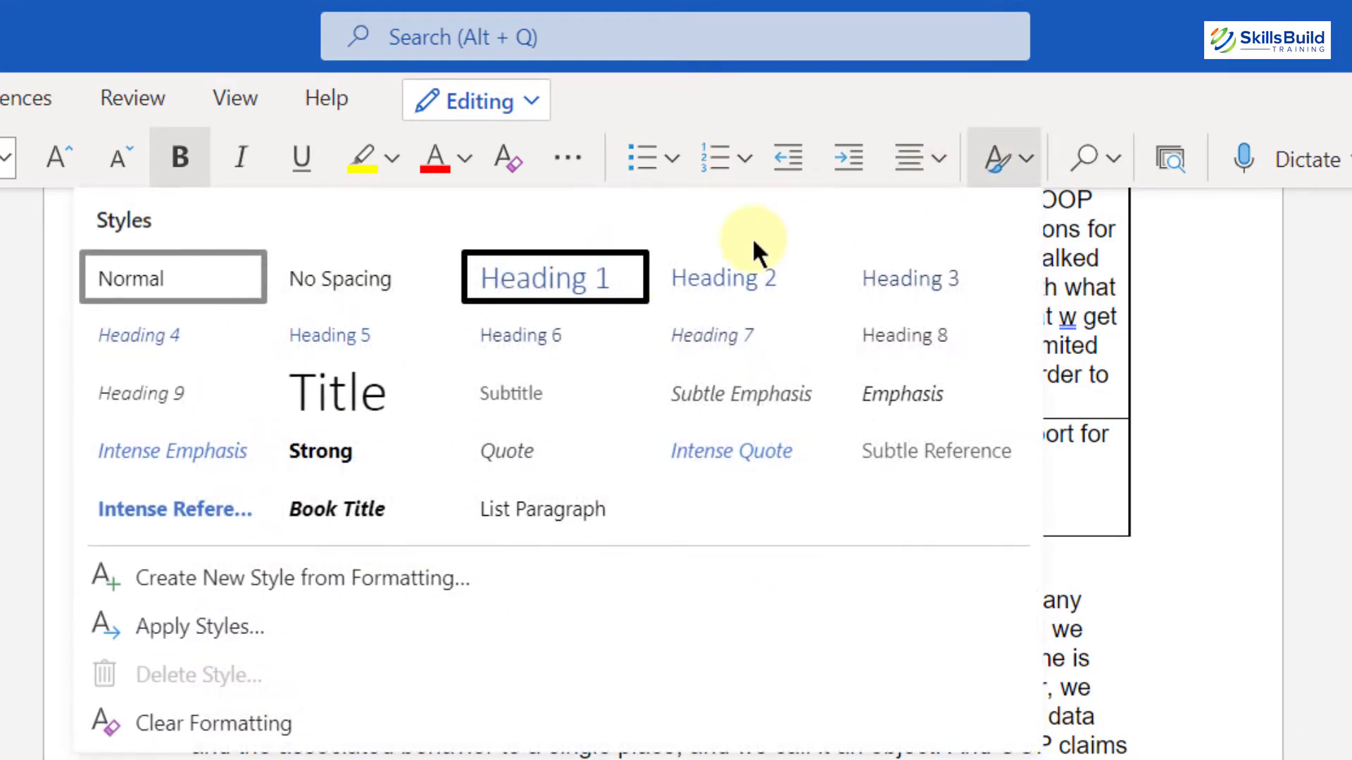
{"action": "left_click", "coordinate": [676, 277]}
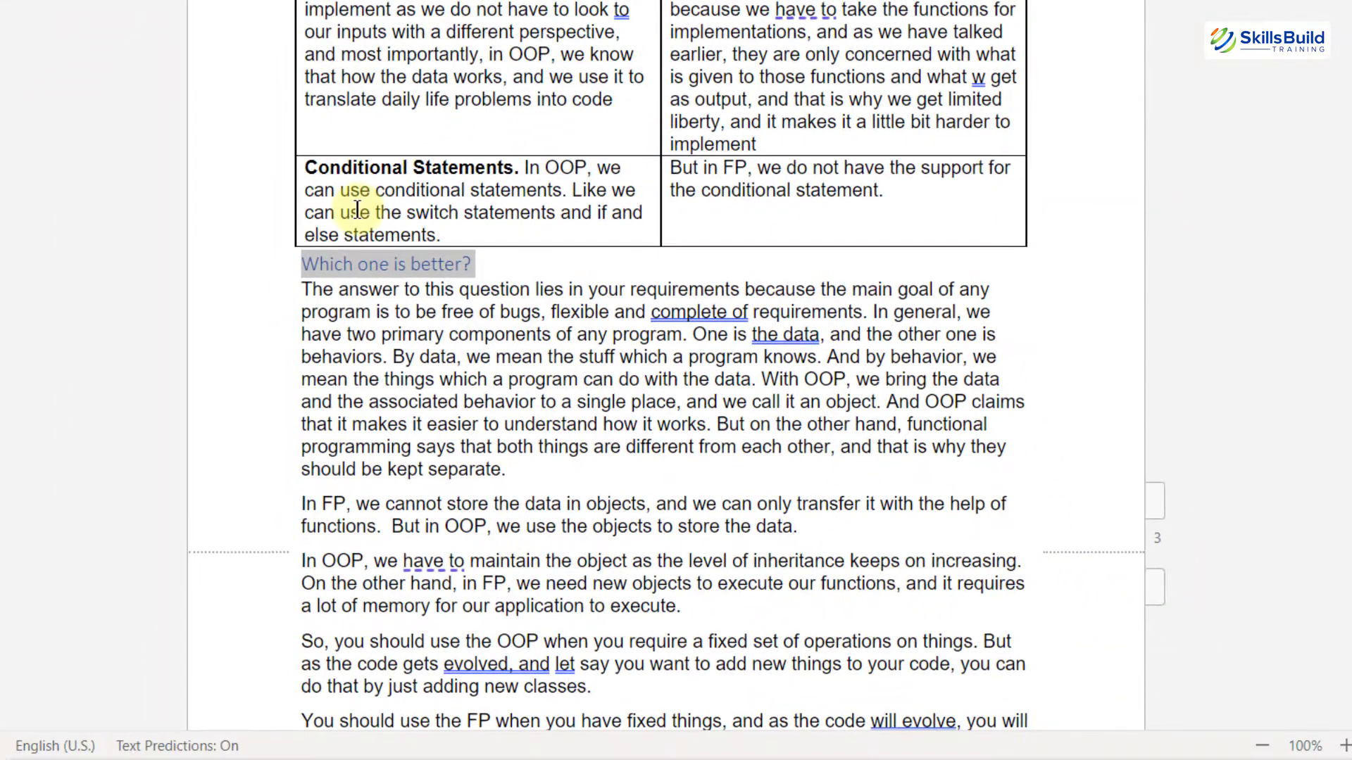
Step: Insert a table of contents on a new empty line directly below the document title
{"action": "scroll", "coordinate": [310, 350], "scroll_direction": "up", "scroll_amount": 15}
{"action": "scroll", "coordinate": [357, 209], "scroll_direction": "up", "scroll_amount": 10}
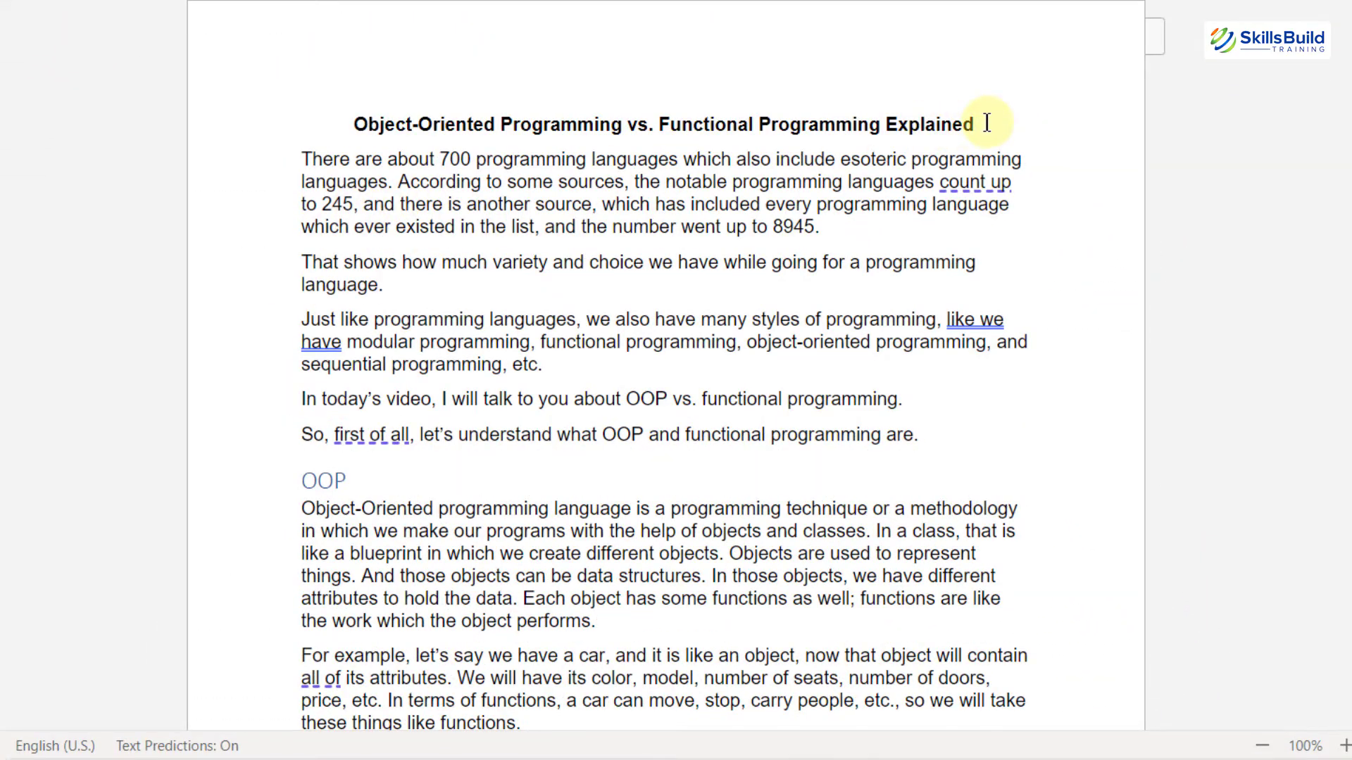
{"action": "left_click", "coordinate": [987, 123]}
{"action": "key", "text": "Return"}
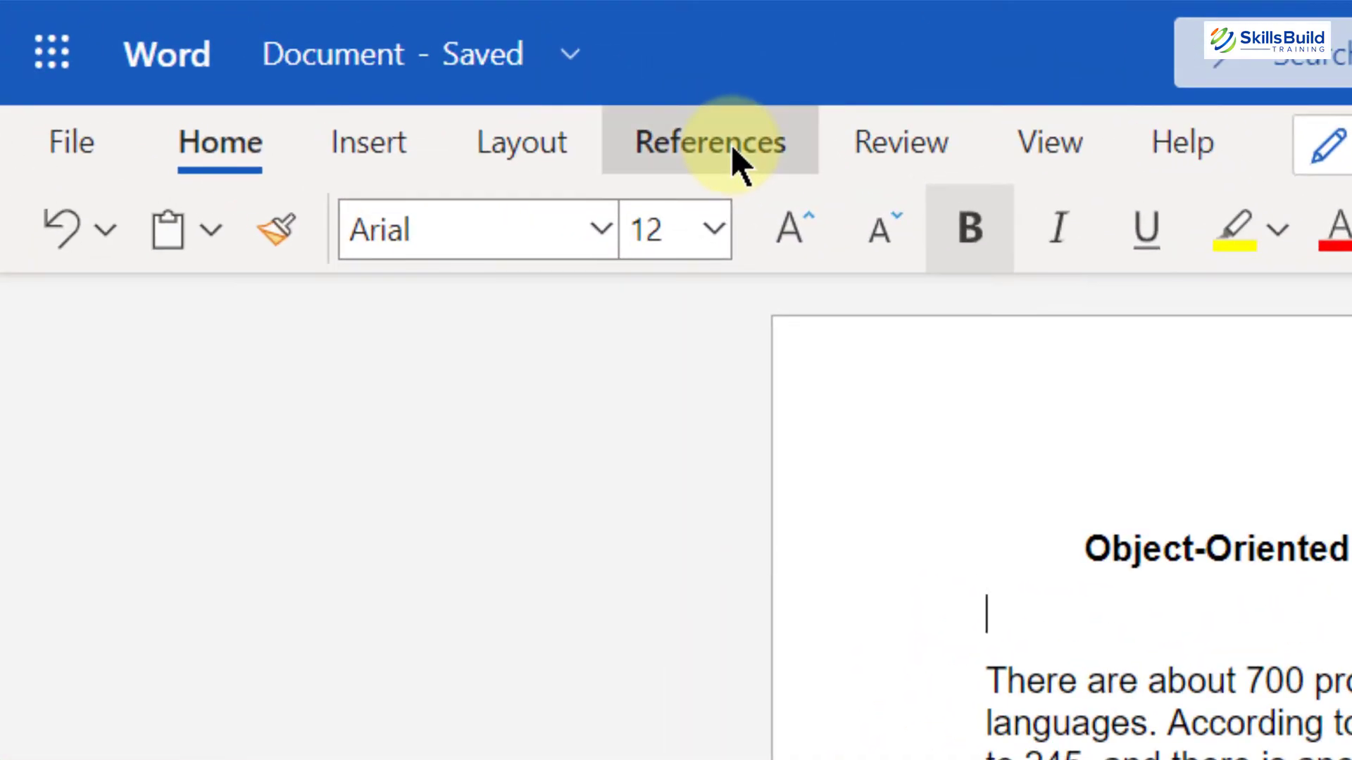
{"action": "left_click", "coordinate": [732, 154]}
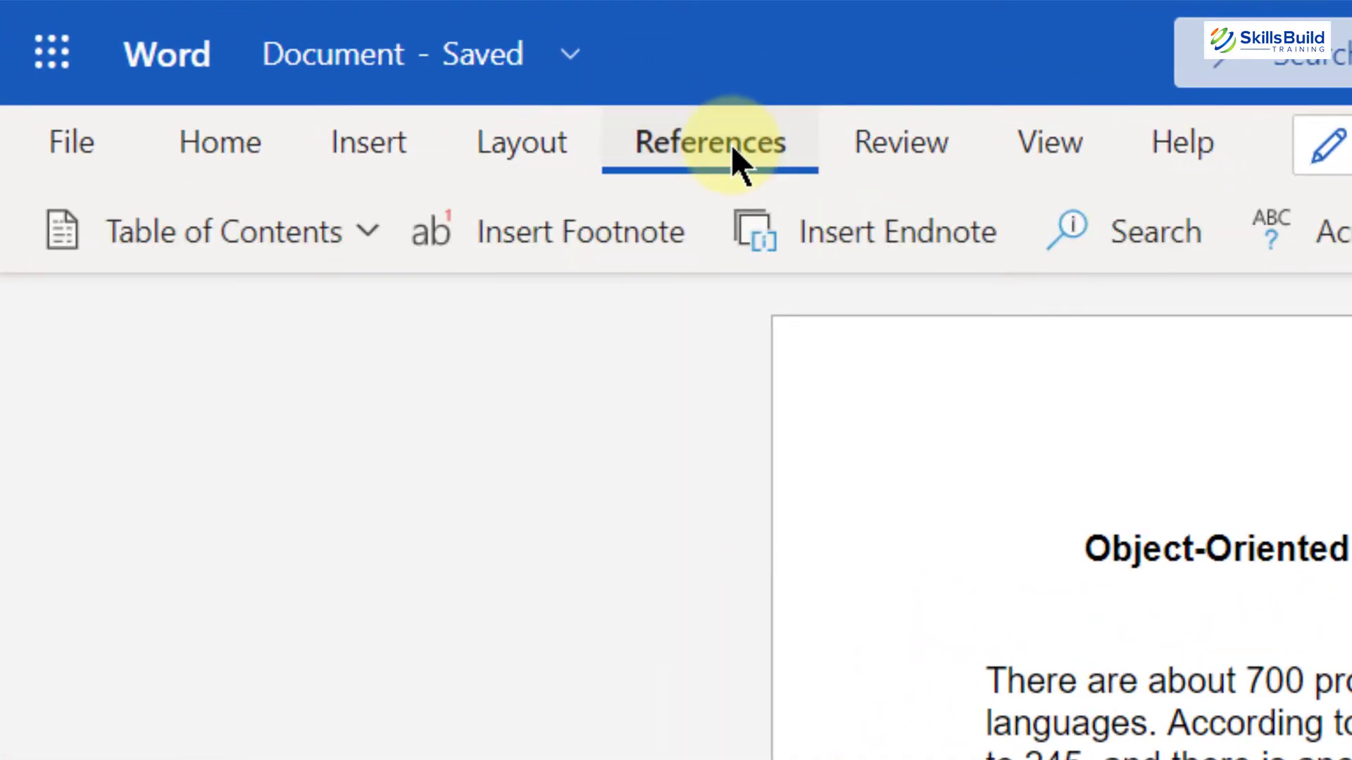
{"action": "left_click", "coordinate": [294, 232]}
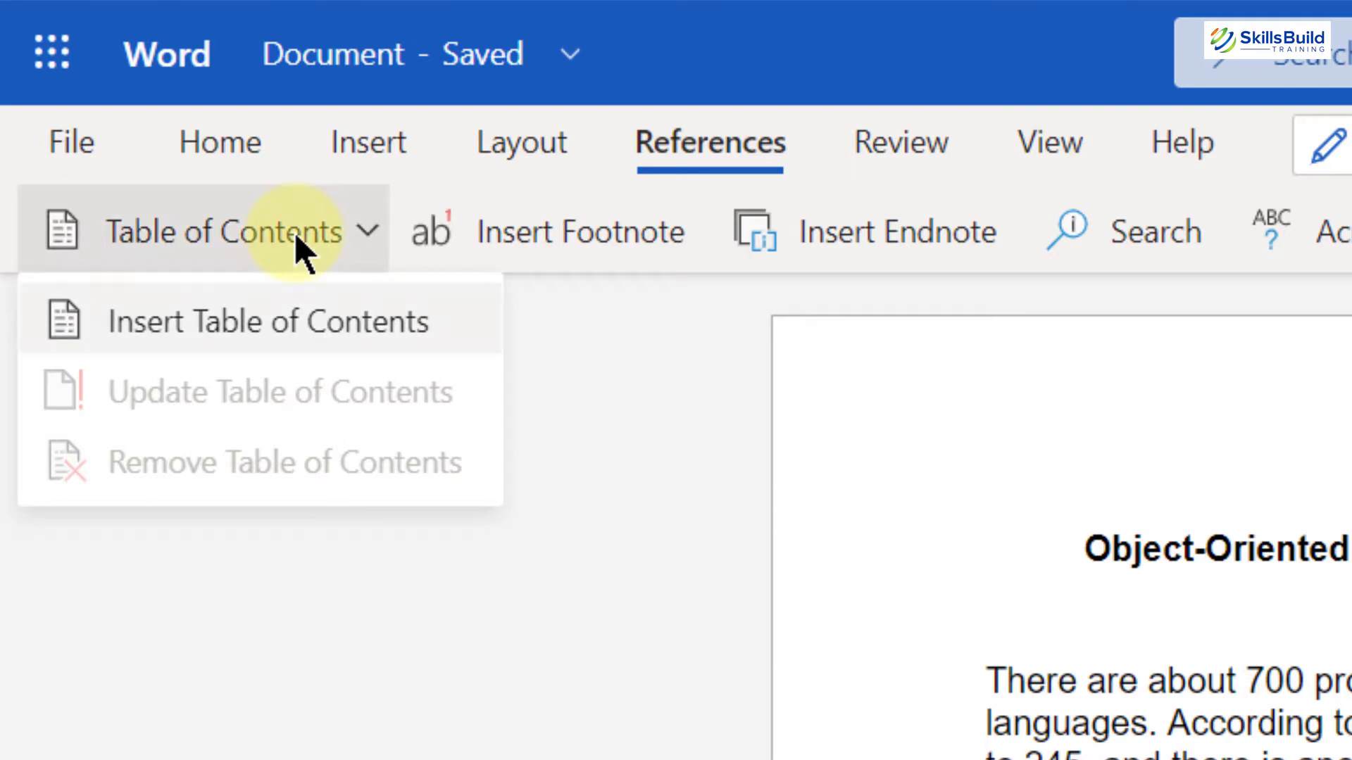
{"action": "left_click", "coordinate": [281, 320]}
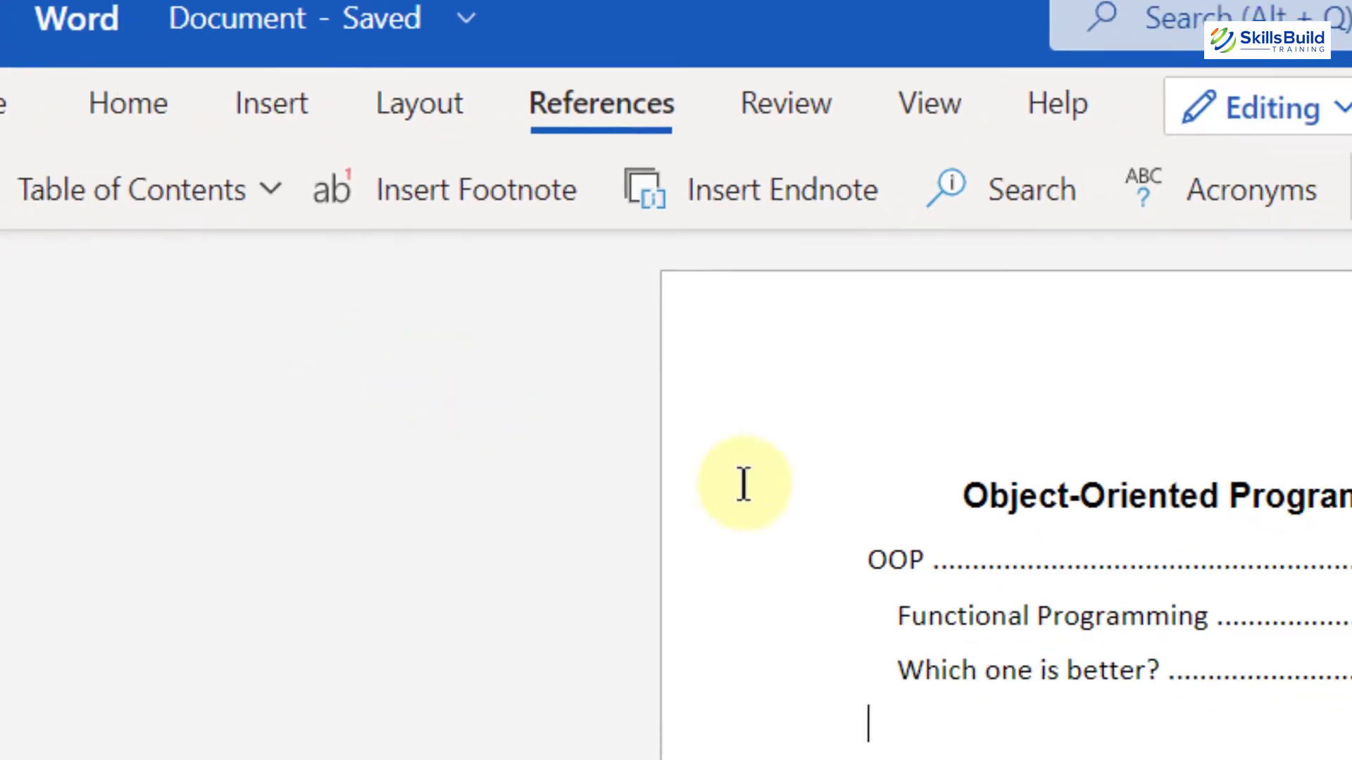
Step: Turn on the ruler above the document
{"action": "mouse_move", "coordinate": [903, 543]}
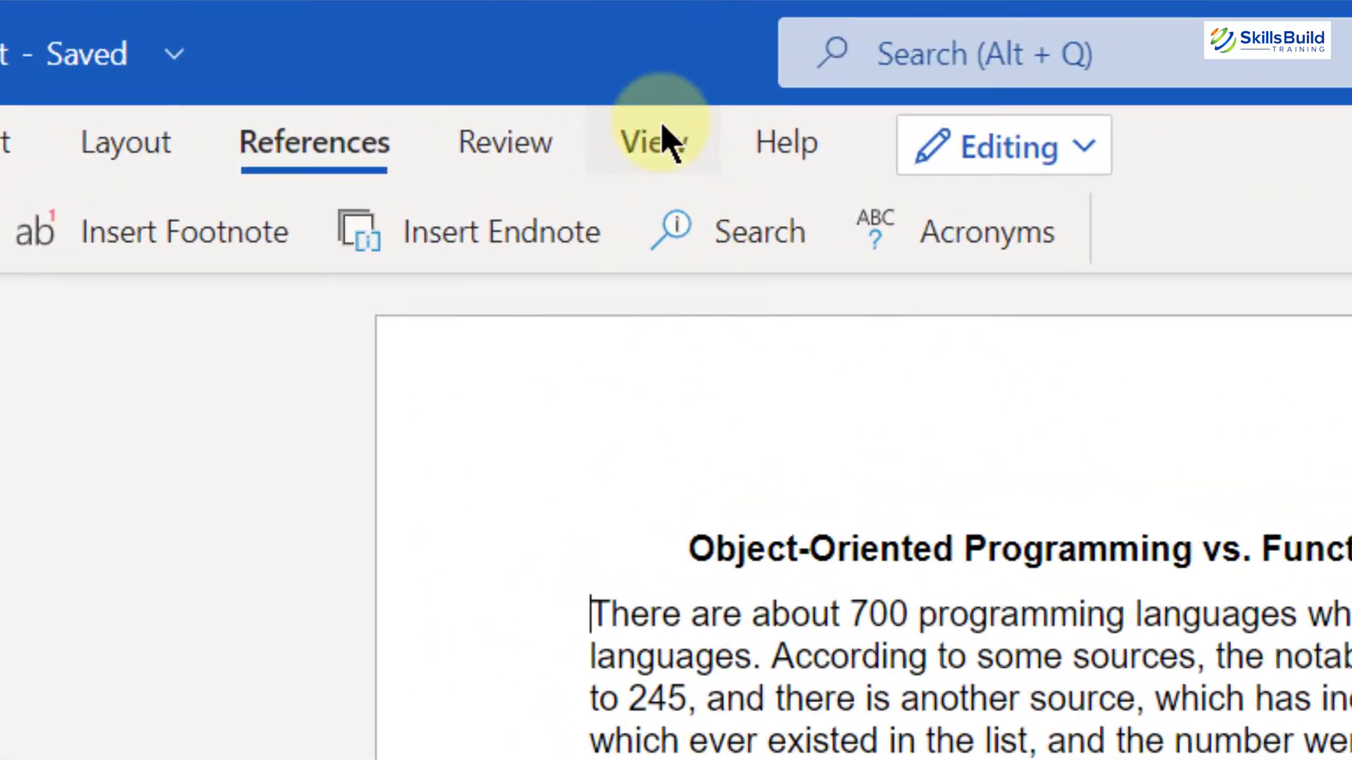
{"action": "left_click", "coordinate": [660, 124]}
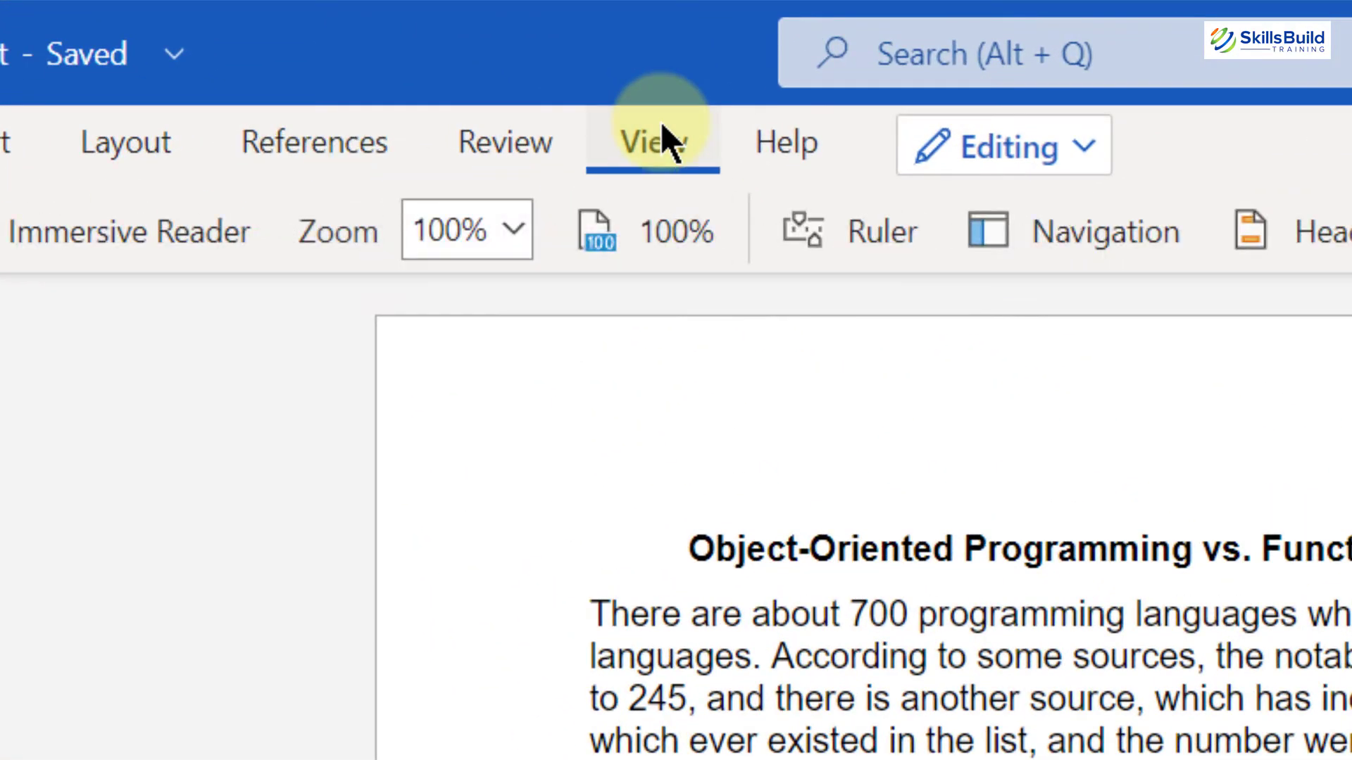
{"action": "left_click", "coordinate": [879, 238]}
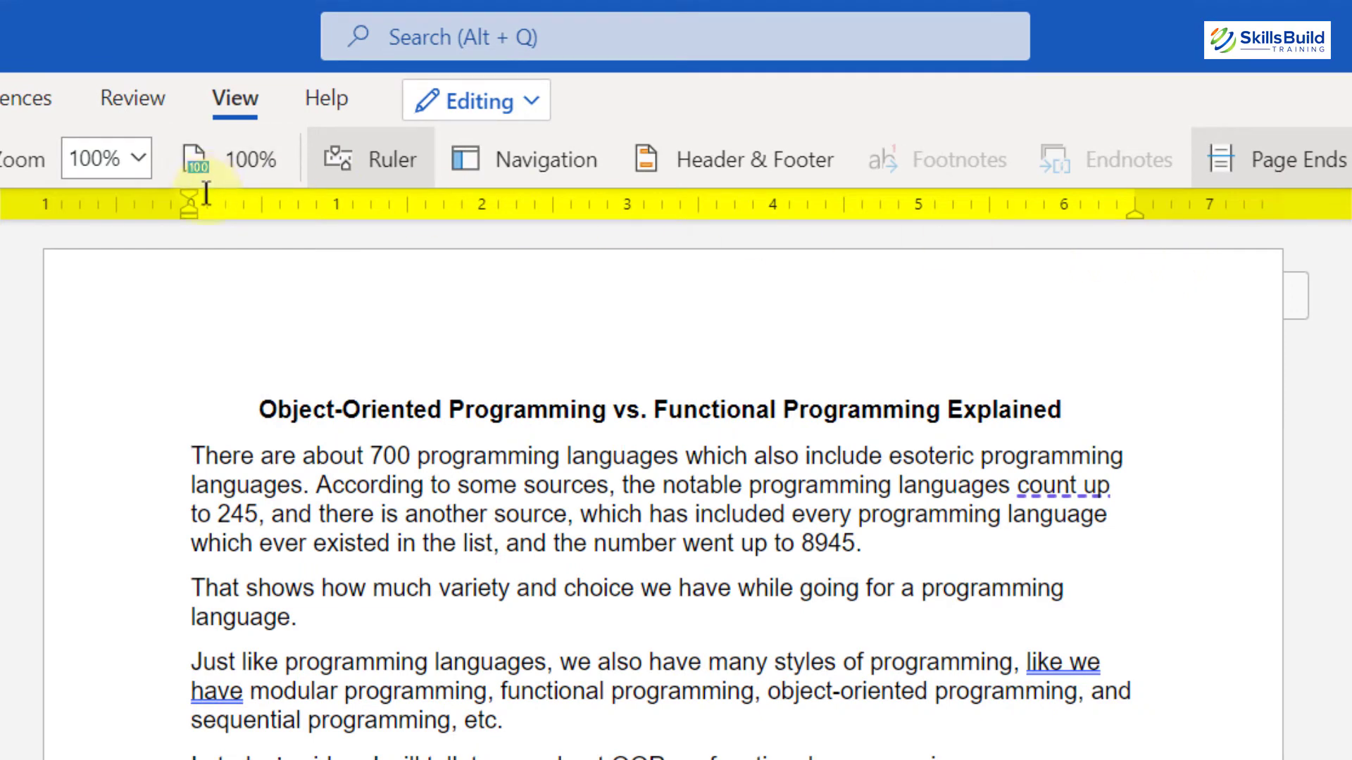
Step: Select the first paragraph and indent it about 1 inch from the left and about 2 inches from the right using the ruler
{"action": "left_click_drag", "start_coordinate": [194, 454], "coordinate": [885, 553]}
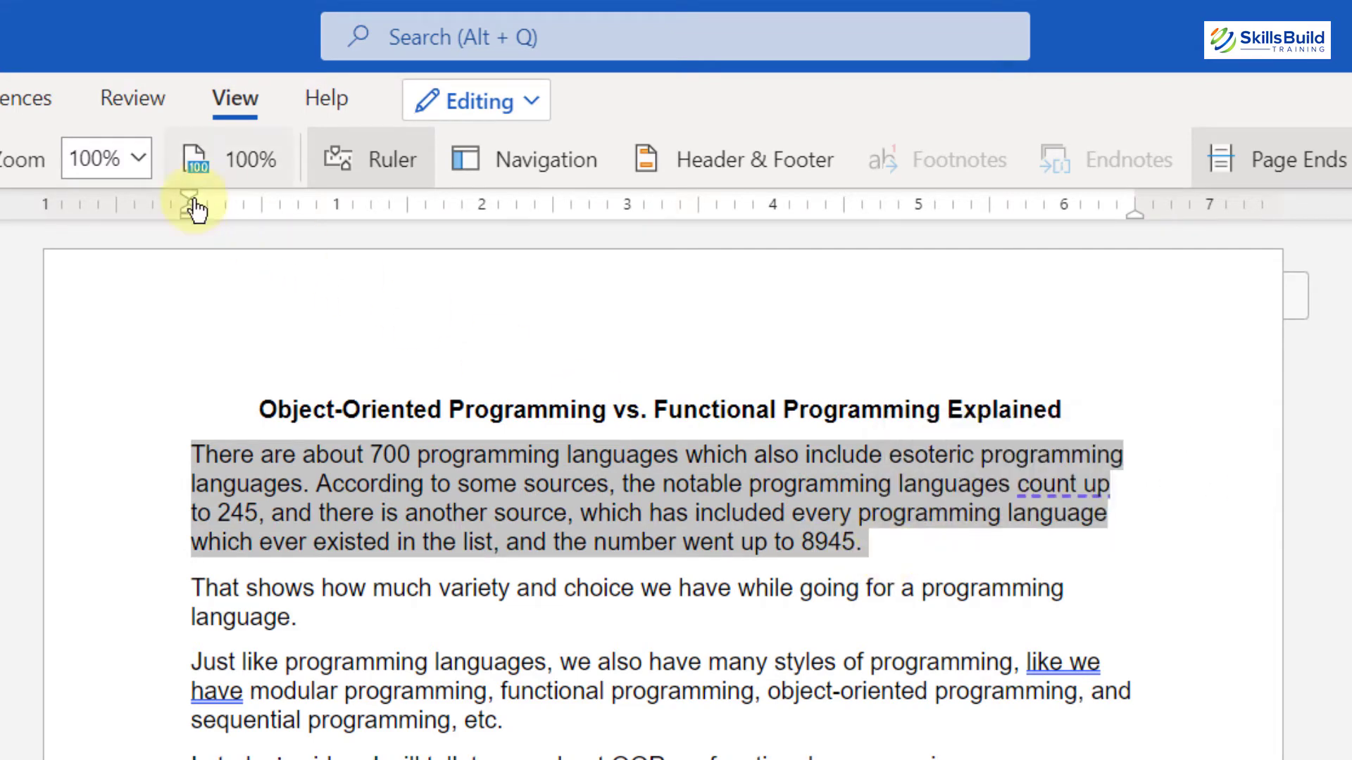
{"action": "mouse_move", "coordinate": [188, 196]}
{"action": "left_mouse_down"}
{"action": "mouse_move", "coordinate": [277, 200]}
{"action": "mouse_move", "coordinate": [349, 230]}
{"action": "left_mouse_up"}
{"action": "left_click_drag", "start_coordinate": [1132, 213], "coordinate": [837, 232]}
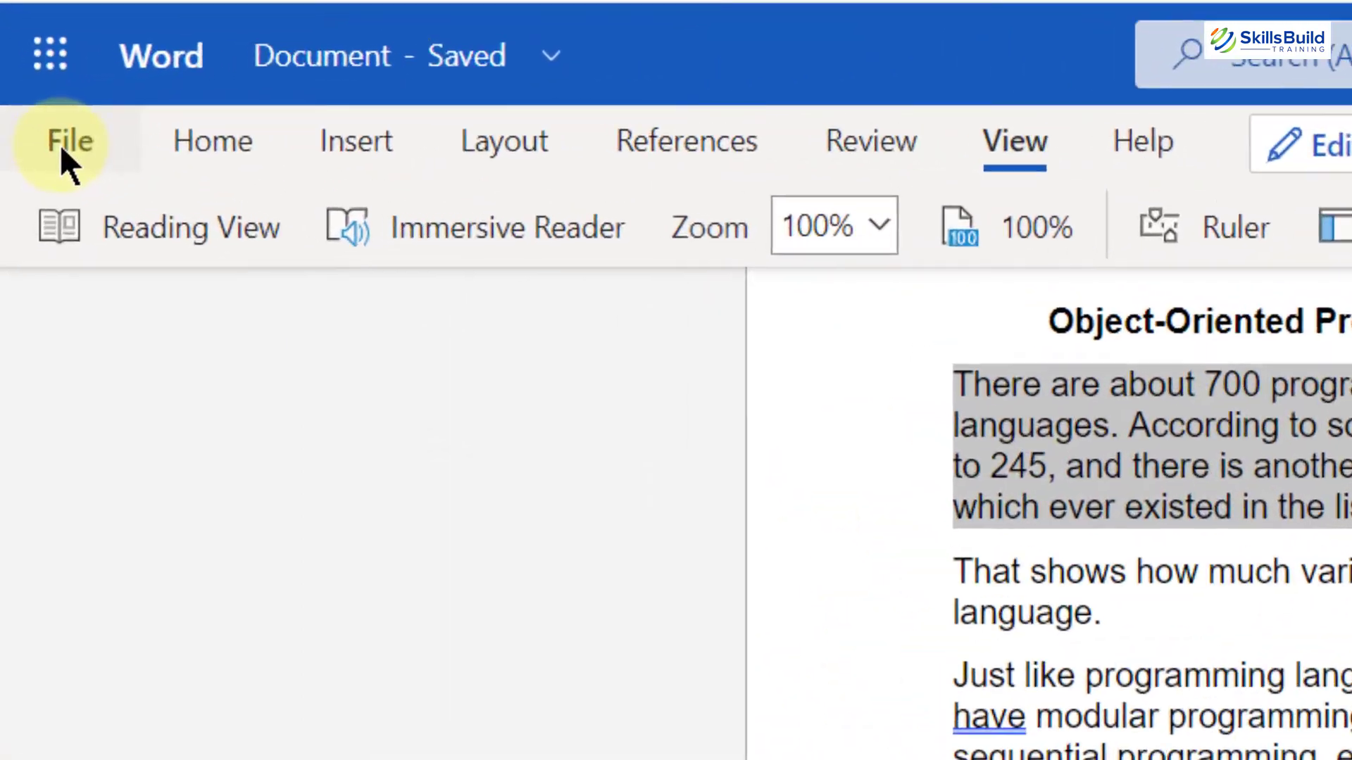
Step: Open the document's Export options
{"action": "left_click", "coordinate": [63, 149]}
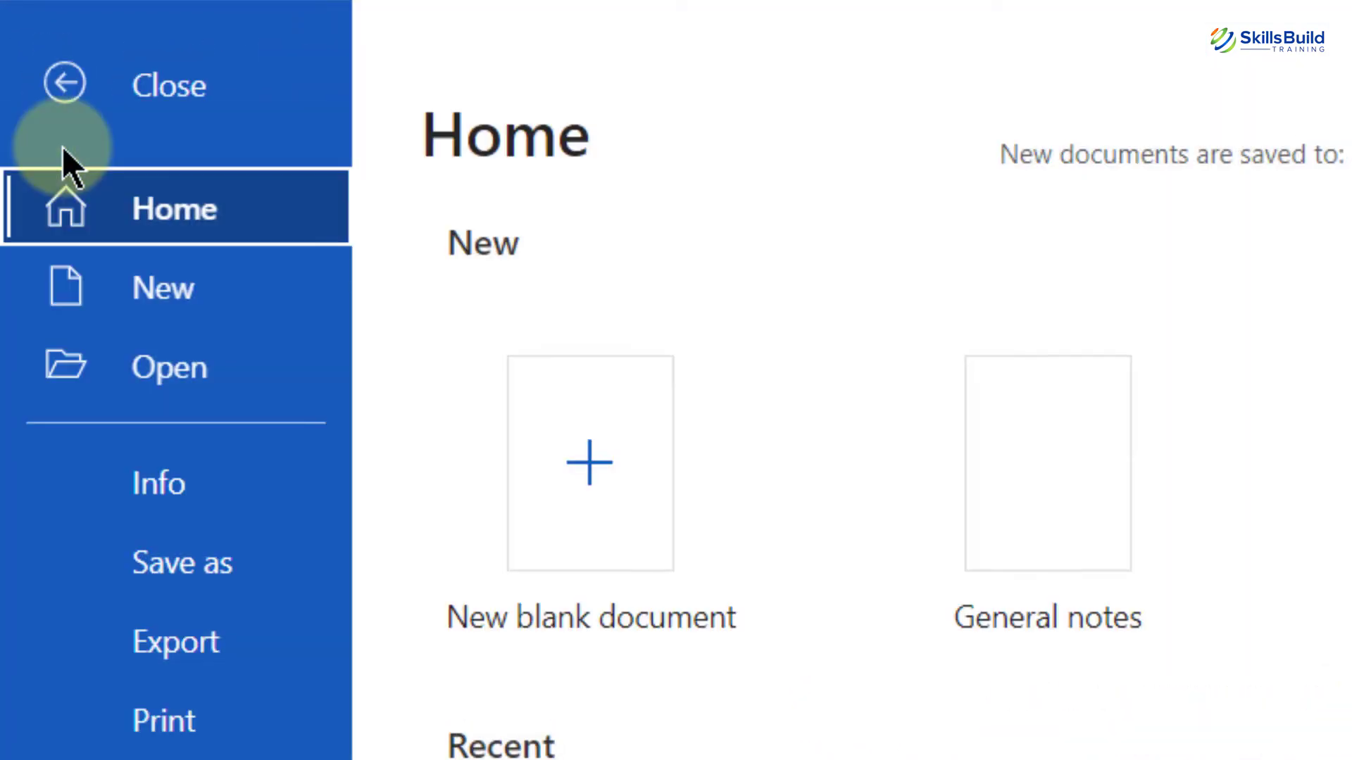
{"action": "left_click", "coordinate": [197, 641]}
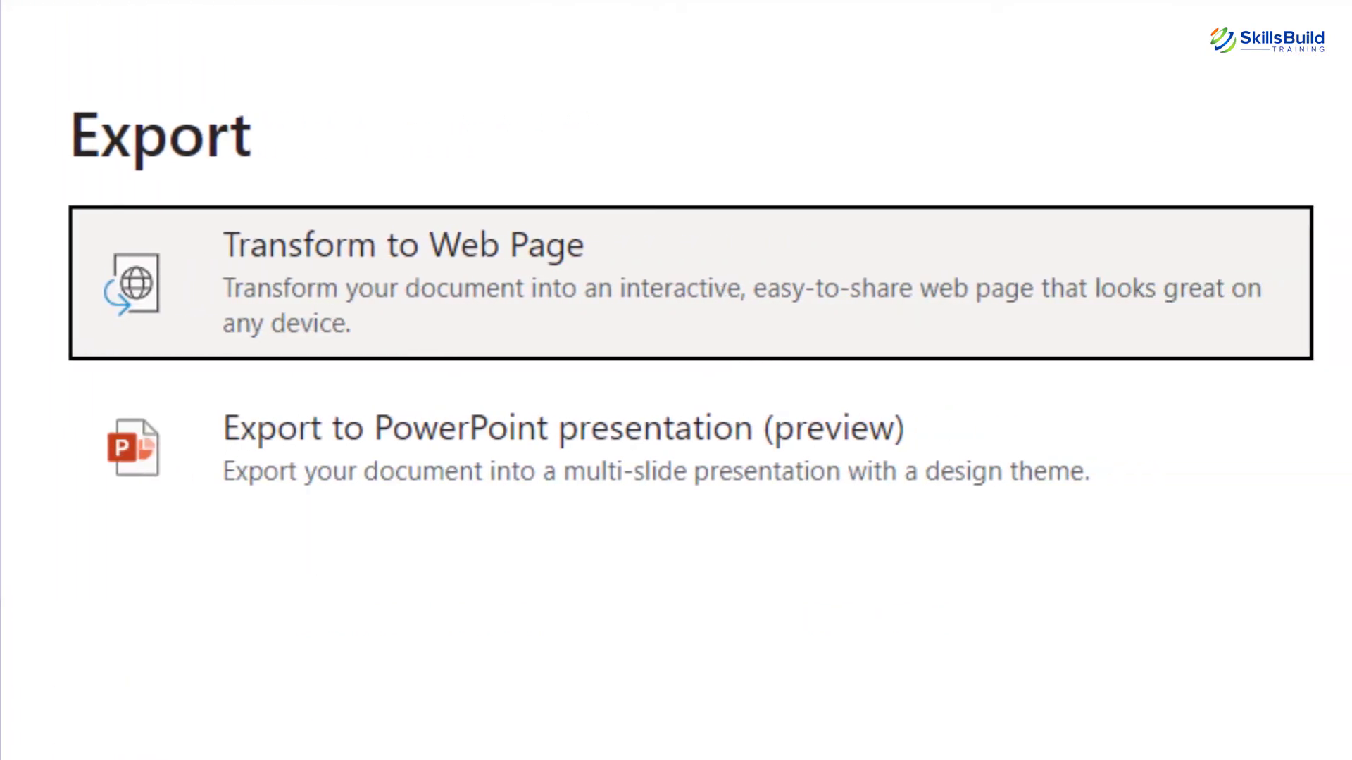
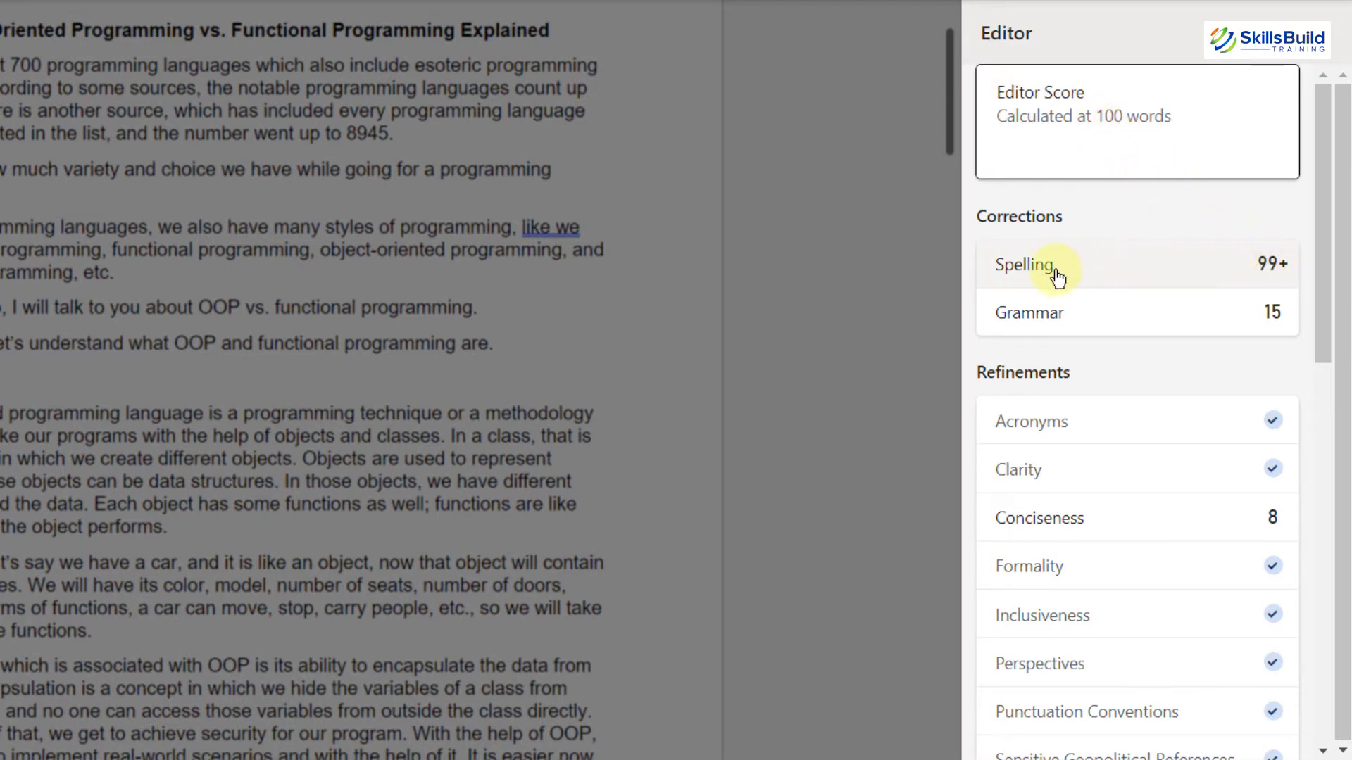
Step: Browse the Editor pane's corrections, refinements, text predictions and insights sections
{"action": "scroll", "coordinate": [1068, 327], "scroll_direction": "down", "scroll_amount": 3}
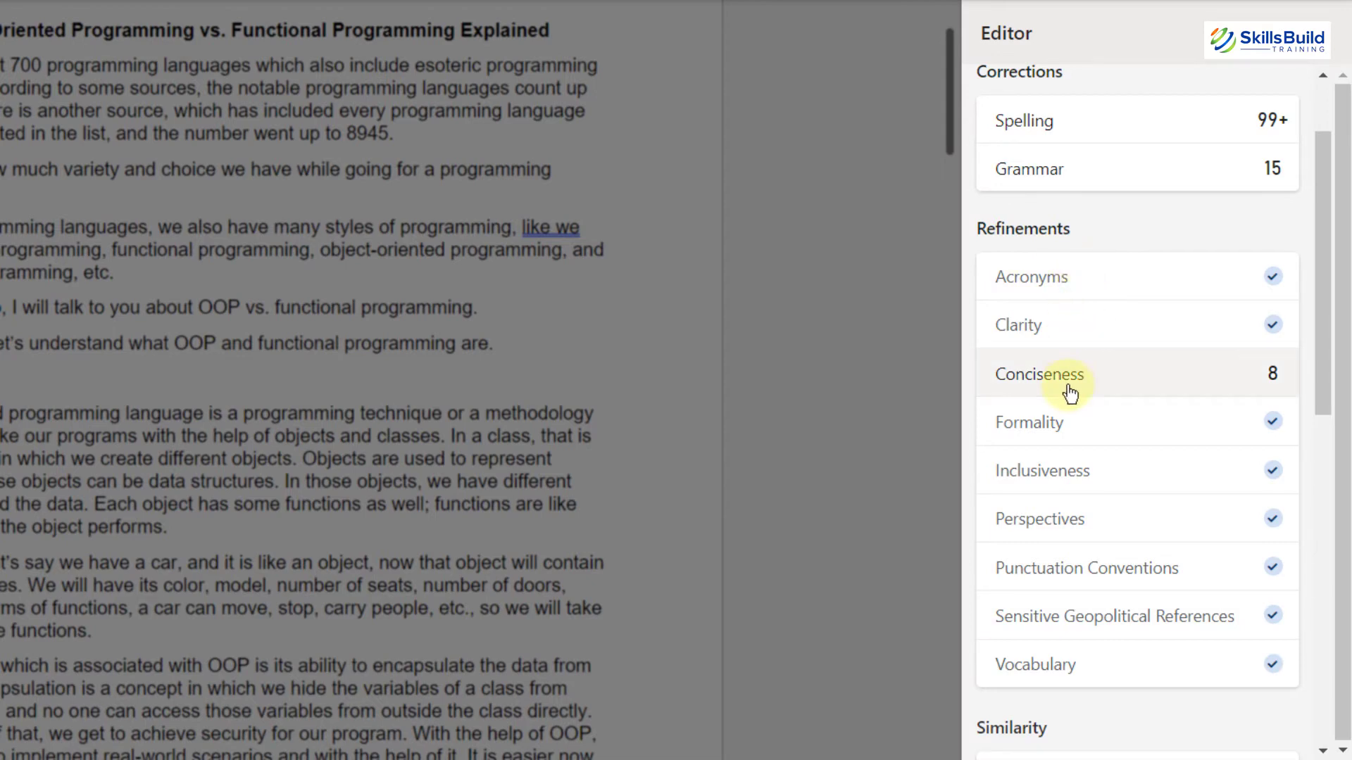
{"action": "left_click", "coordinate": [1275, 378]}
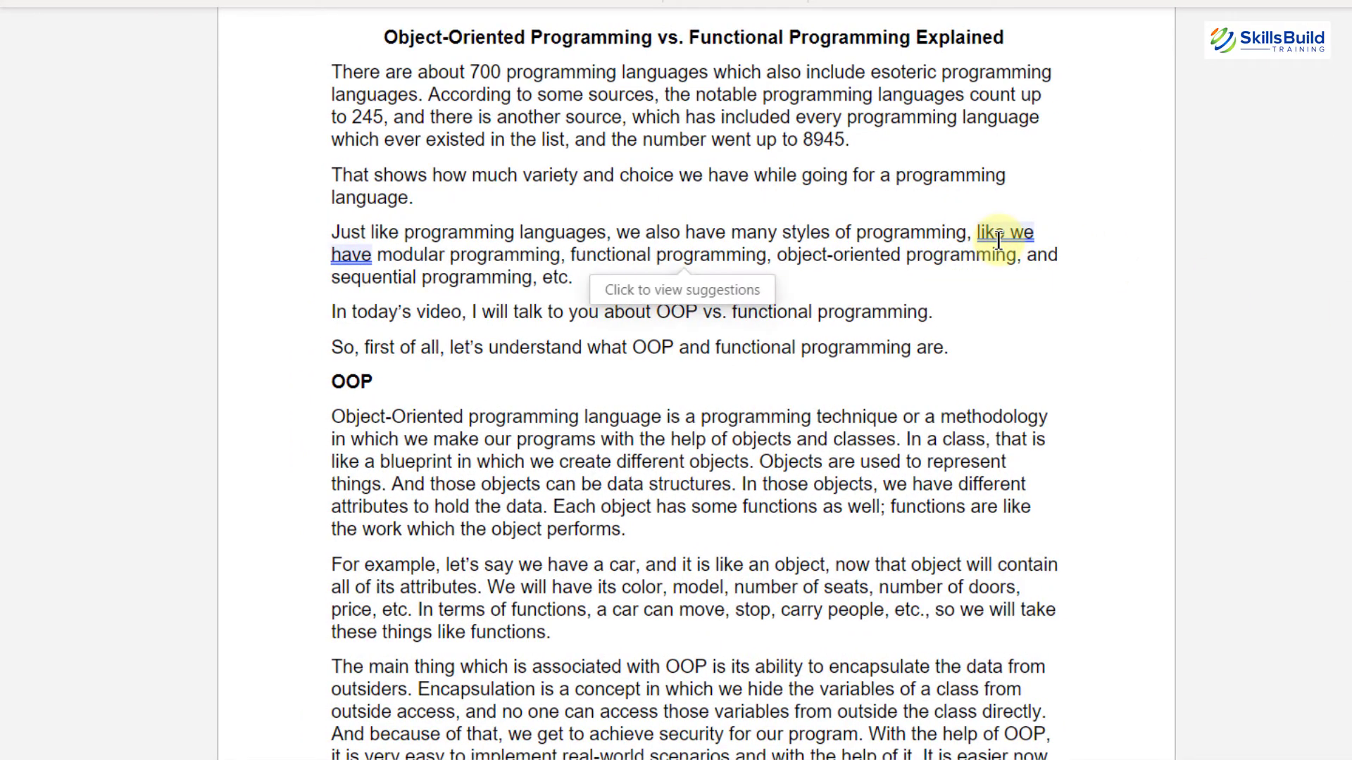
{"action": "scroll", "coordinate": [786, 252], "scroll_direction": "down", "scroll_amount": 10}
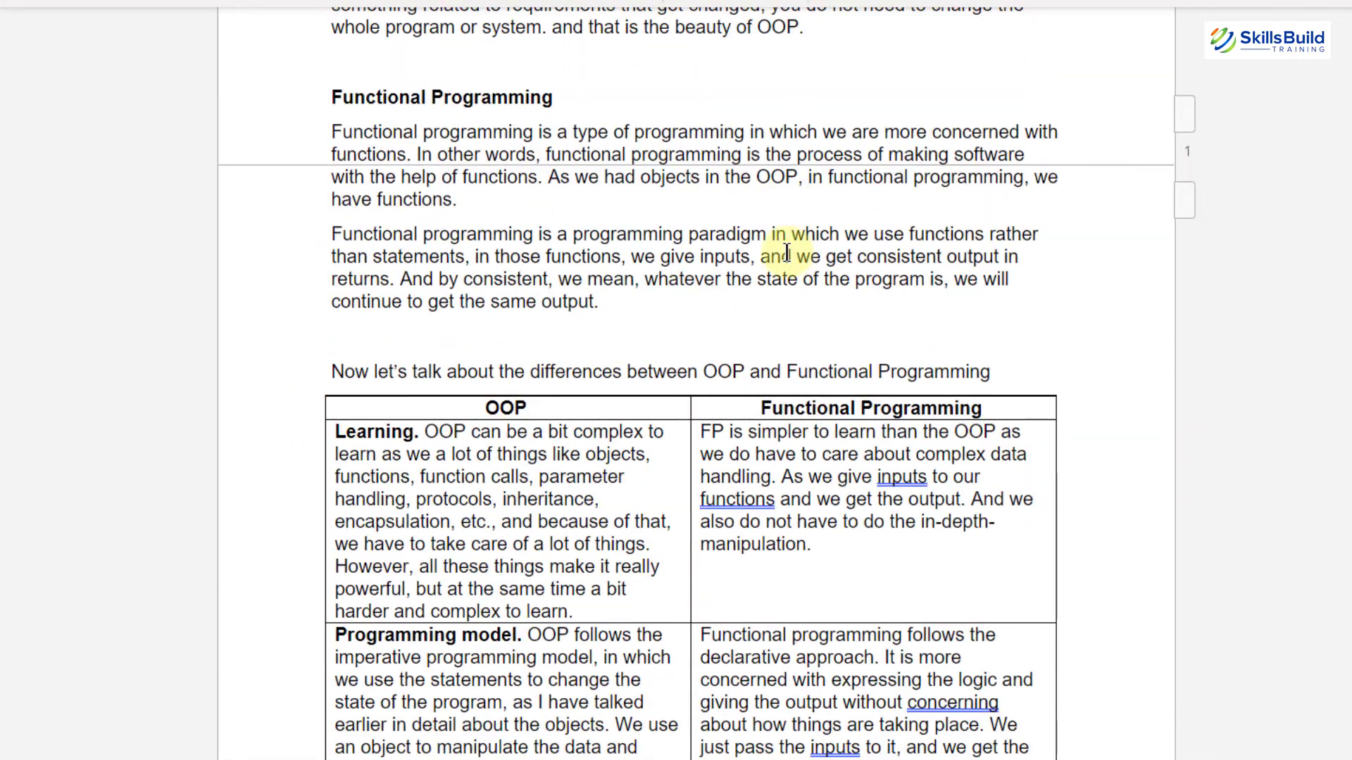
{"action": "scroll", "coordinate": [787, 252], "scroll_direction": "up", "scroll_amount": 3}
{"action": "scroll", "coordinate": [787, 252], "scroll_direction": "up", "scroll_amount": 3}
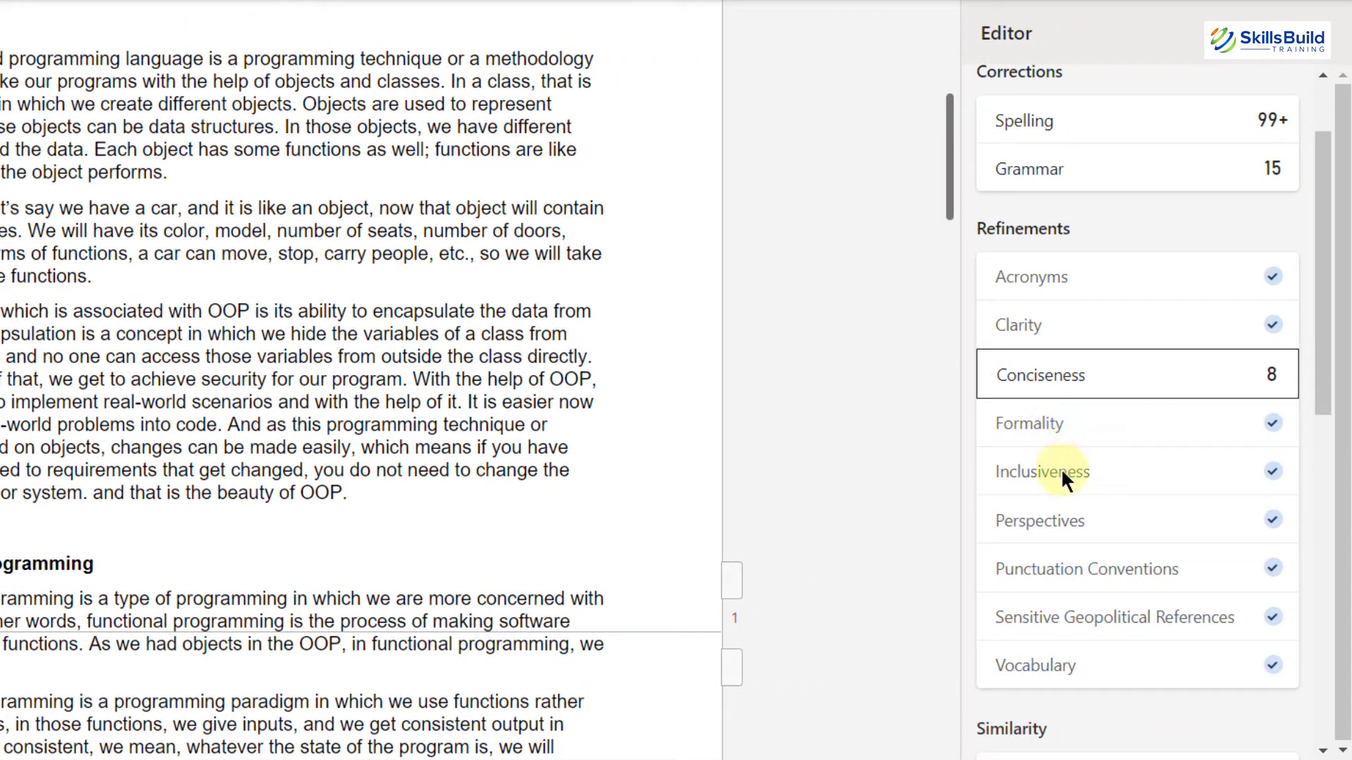
{"action": "scroll", "coordinate": [1062, 479], "scroll_direction": "down", "scroll_amount": 5}
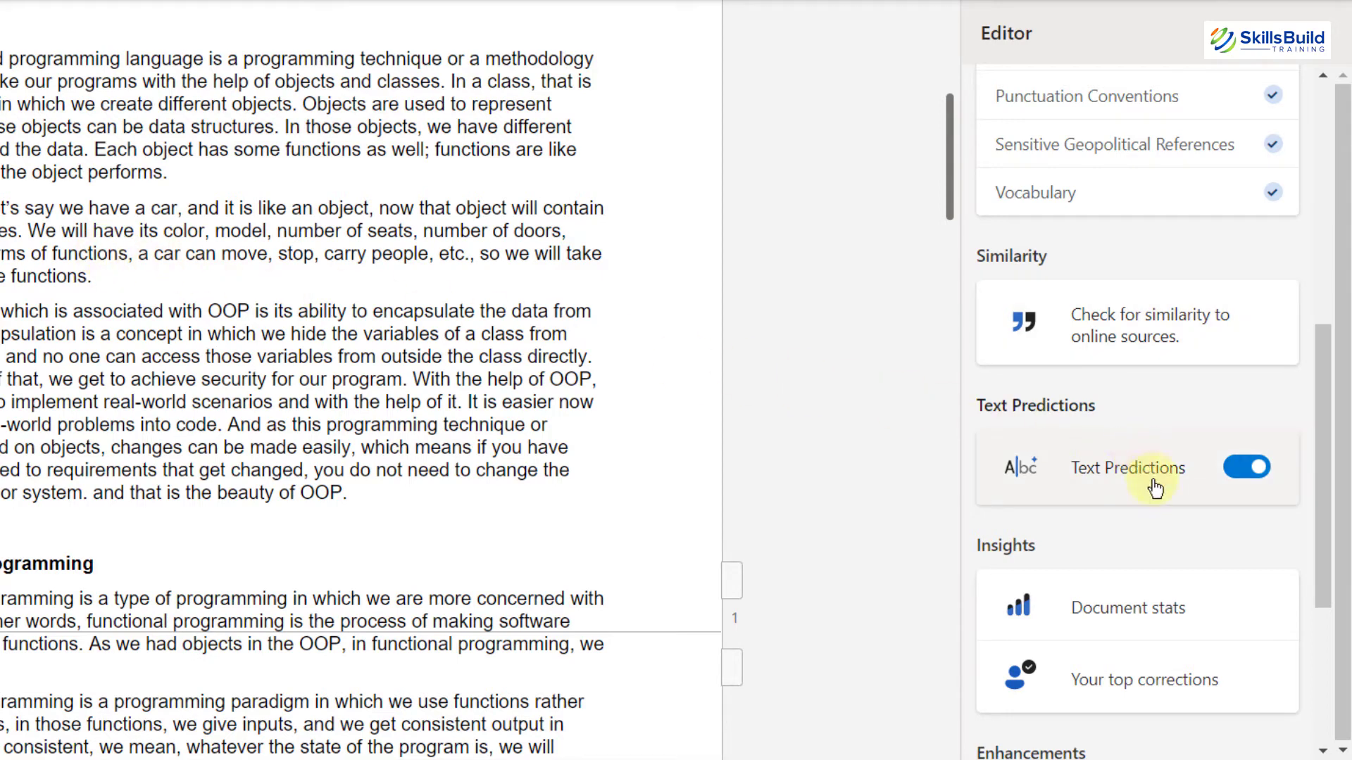
{"action": "scroll", "coordinate": [1042, 422], "scroll_direction": "down", "scroll_amount": 3}
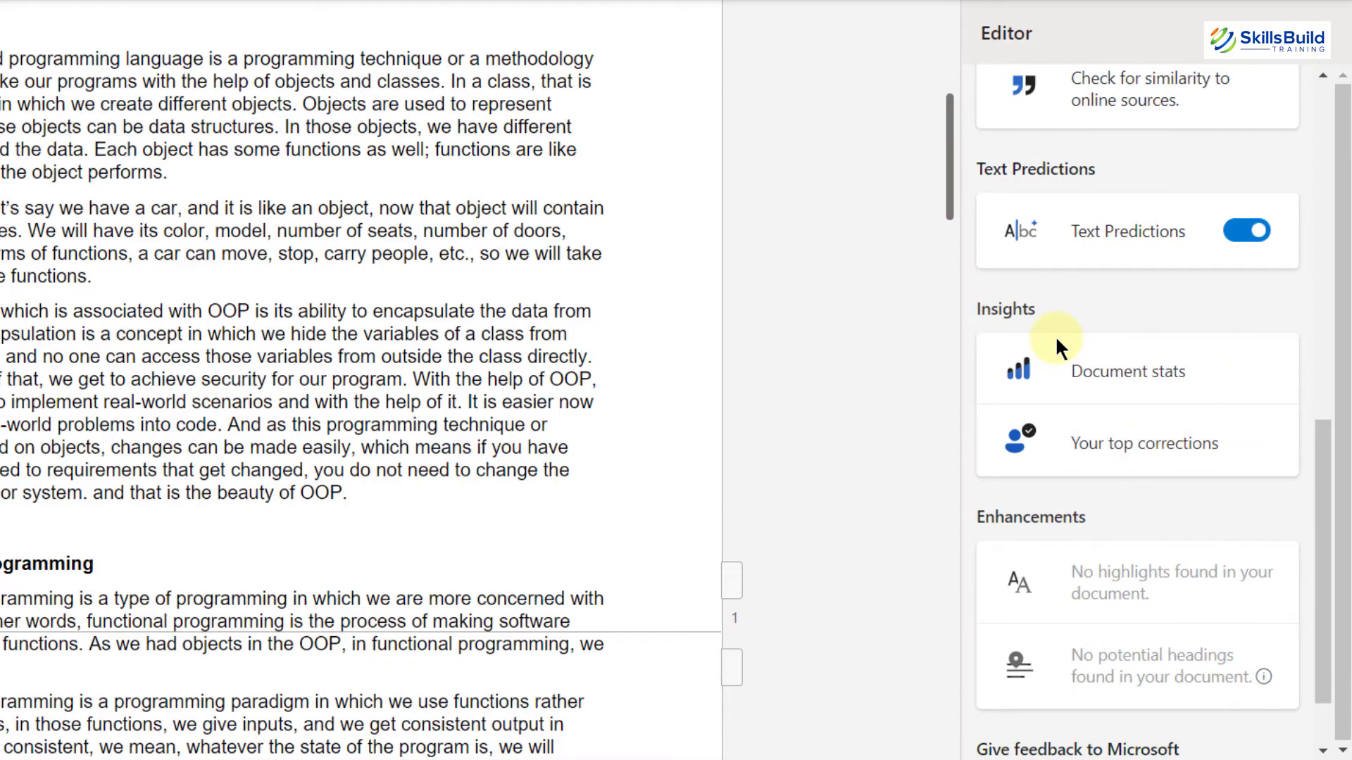
{"action": "scroll", "coordinate": [1055, 335], "scroll_direction": "down", "scroll_amount": 2}
{"action": "scroll", "coordinate": [1035, 332], "scroll_direction": "up", "scroll_amount": 5}
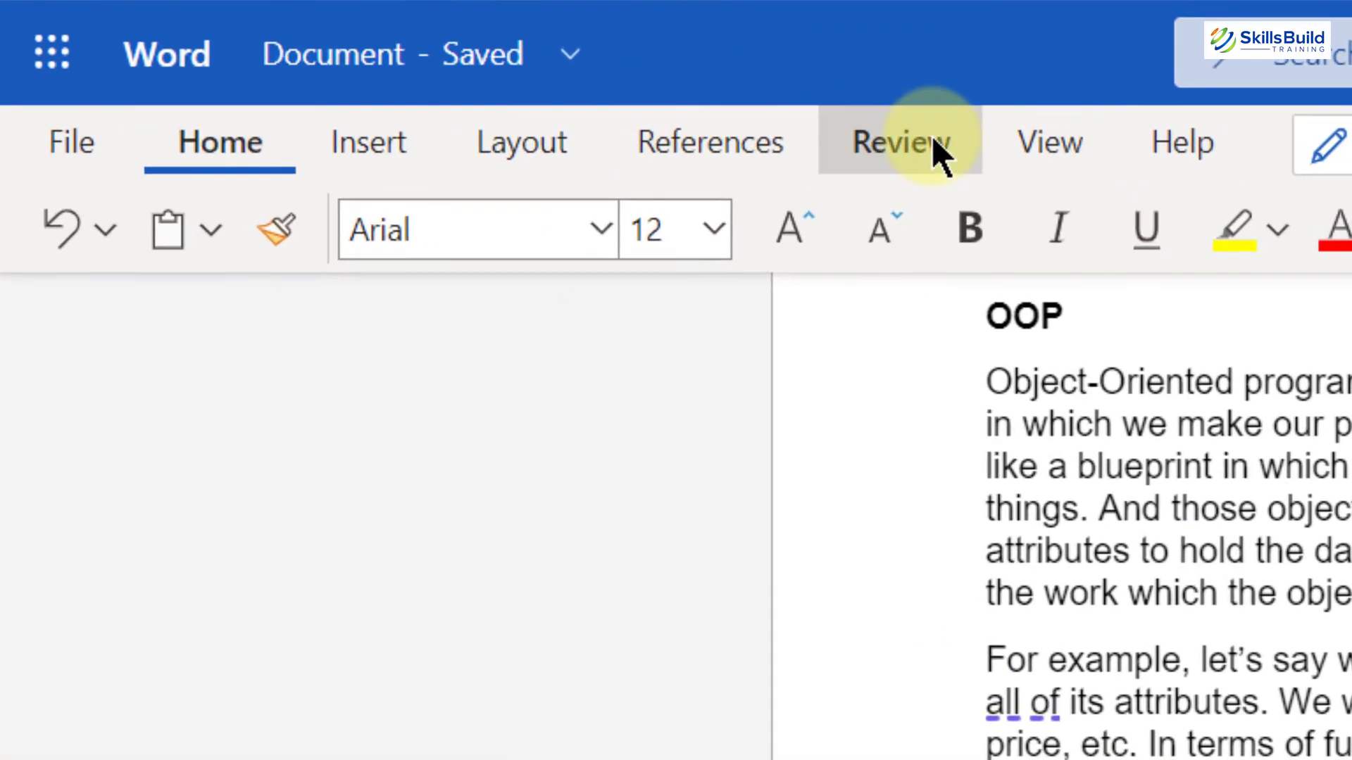
Step: Turn on Track Changes for Just Mine
{"action": "left_click", "coordinate": [374, 120]}
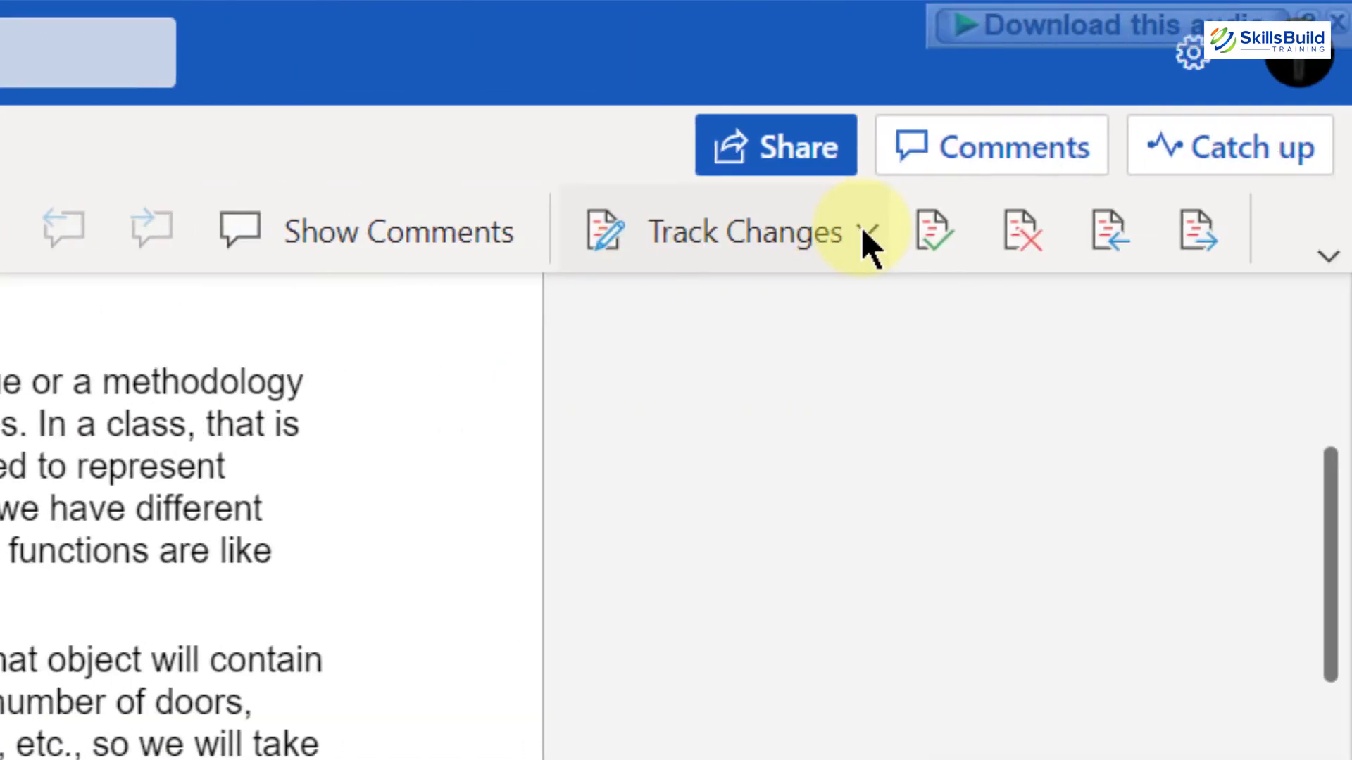
{"action": "left_click", "coordinate": [866, 230]}
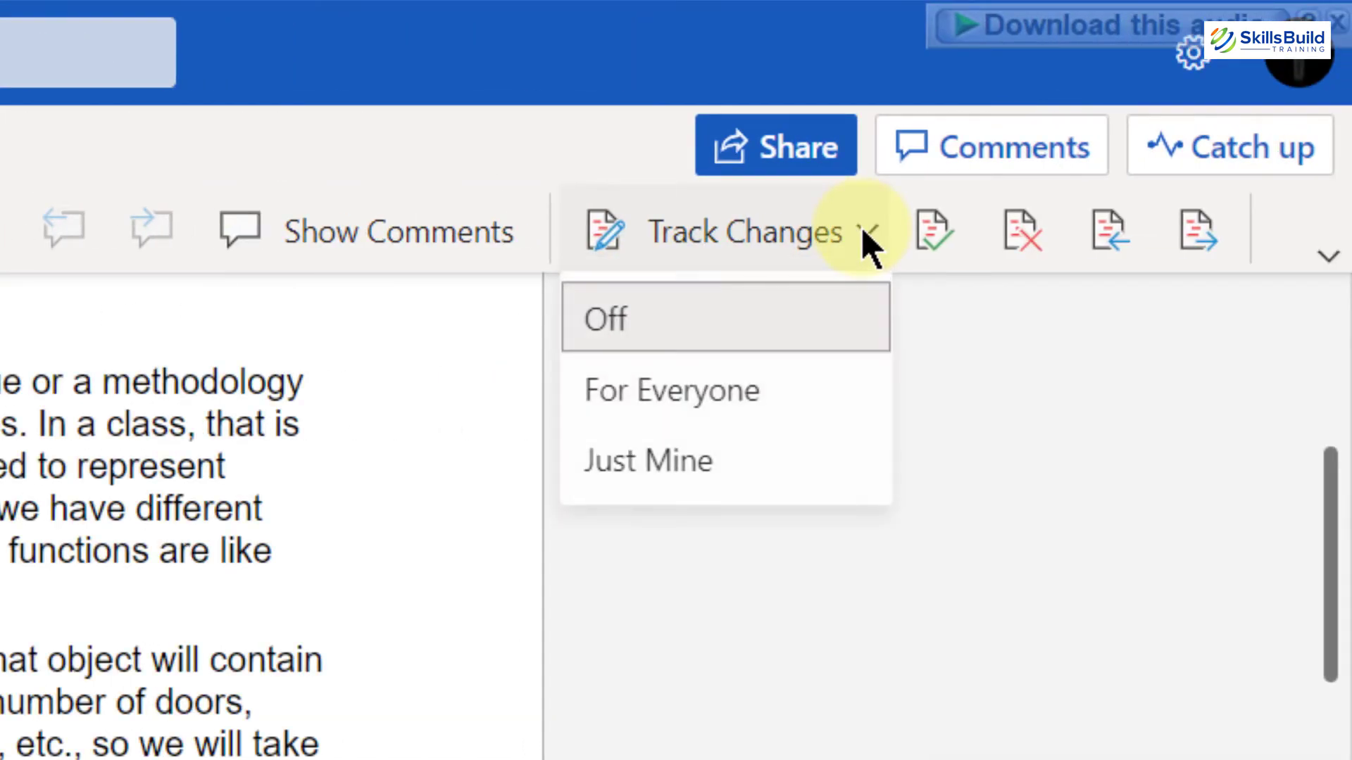
{"action": "left_click", "coordinate": [695, 461]}
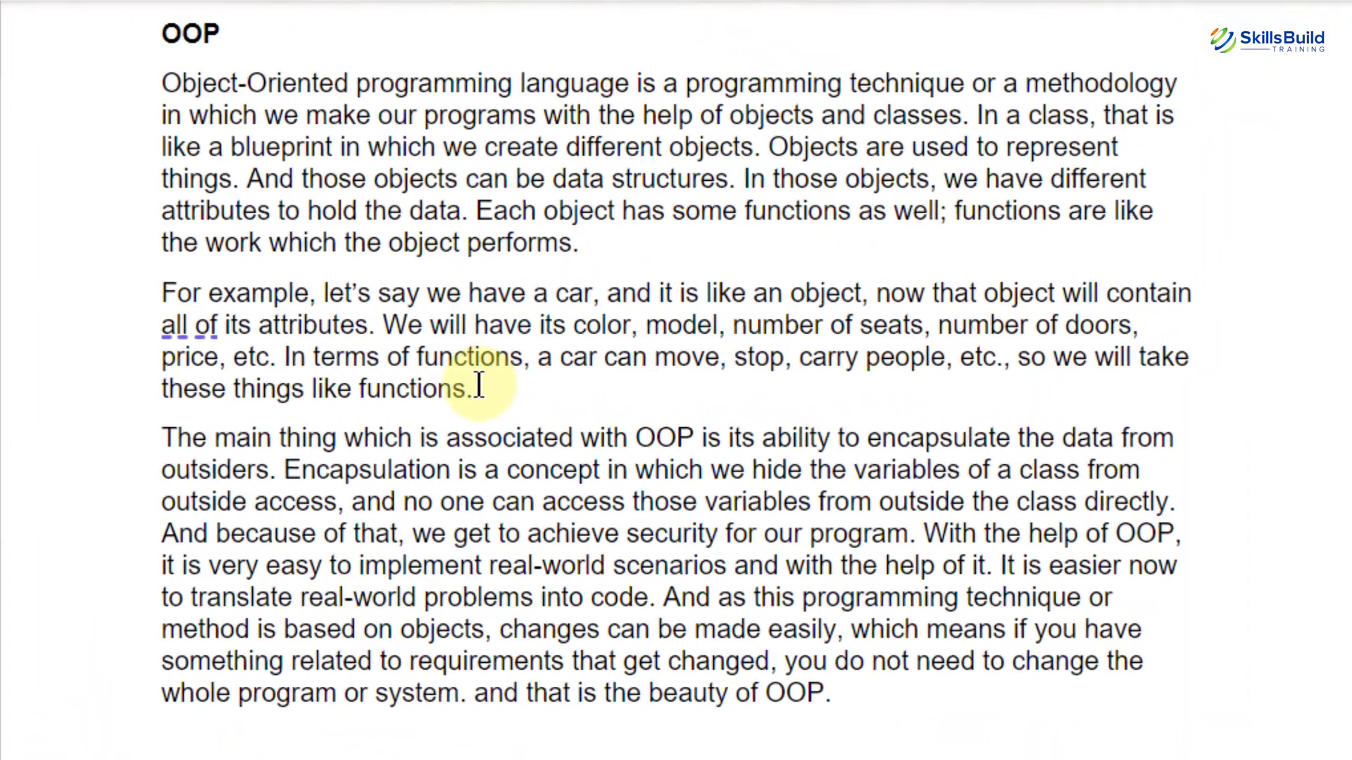
Step: Delete the paragraph starting 'For example' as a tracked change, then reject that suggested deletion
{"action": "left_click_drag", "start_coordinate": [561, 376], "coordinate": [413, 336]}
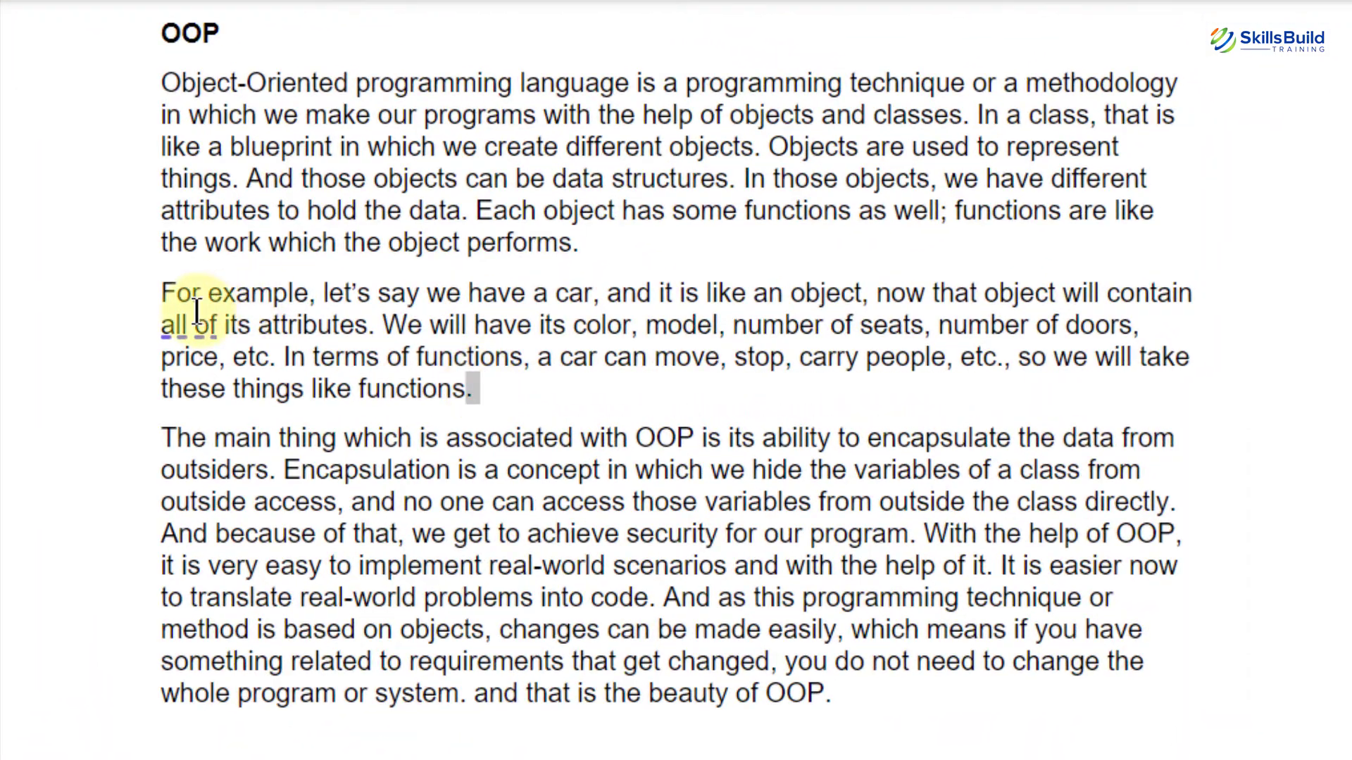
{"action": "left_click_drag", "start_coordinate": [197, 310], "coordinate": [197, 313]}
{"action": "key", "text": "Delete"}
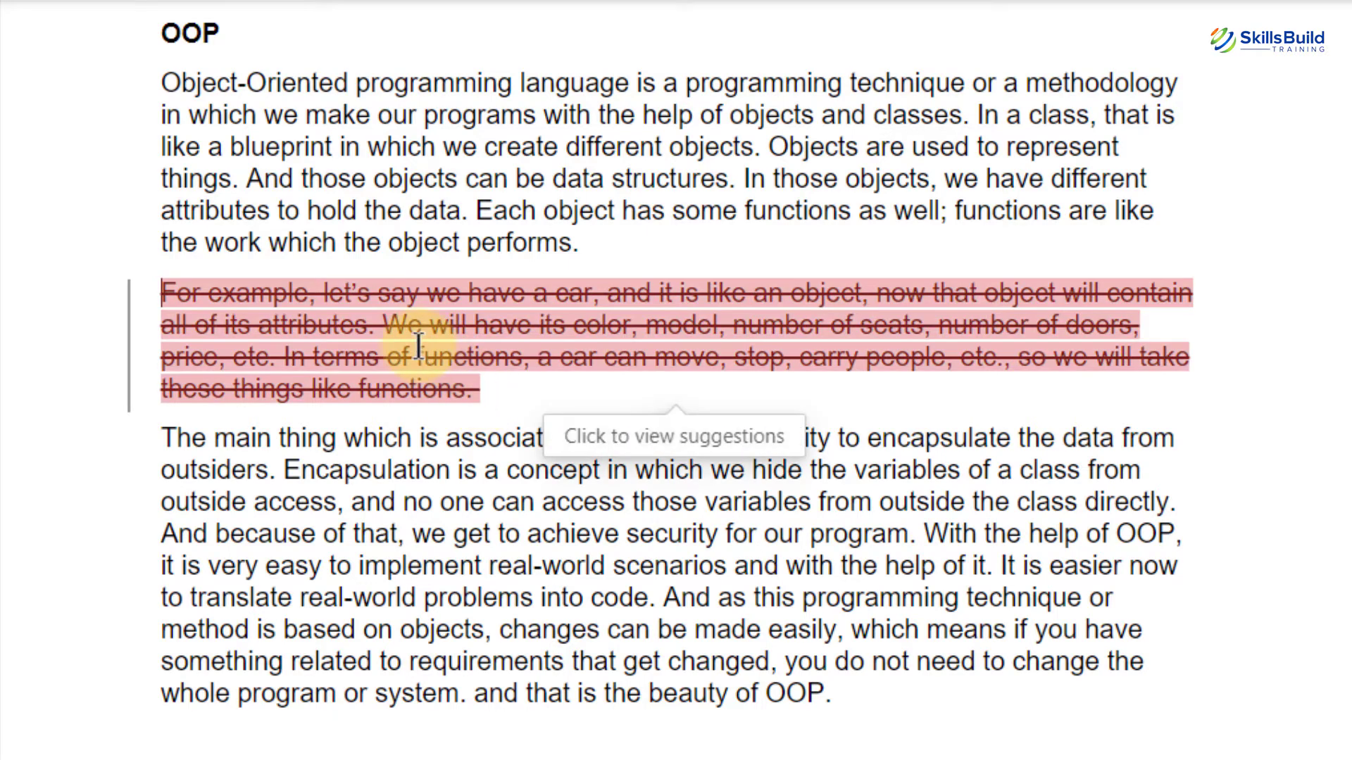
{"action": "left_click", "coordinate": [418, 345]}
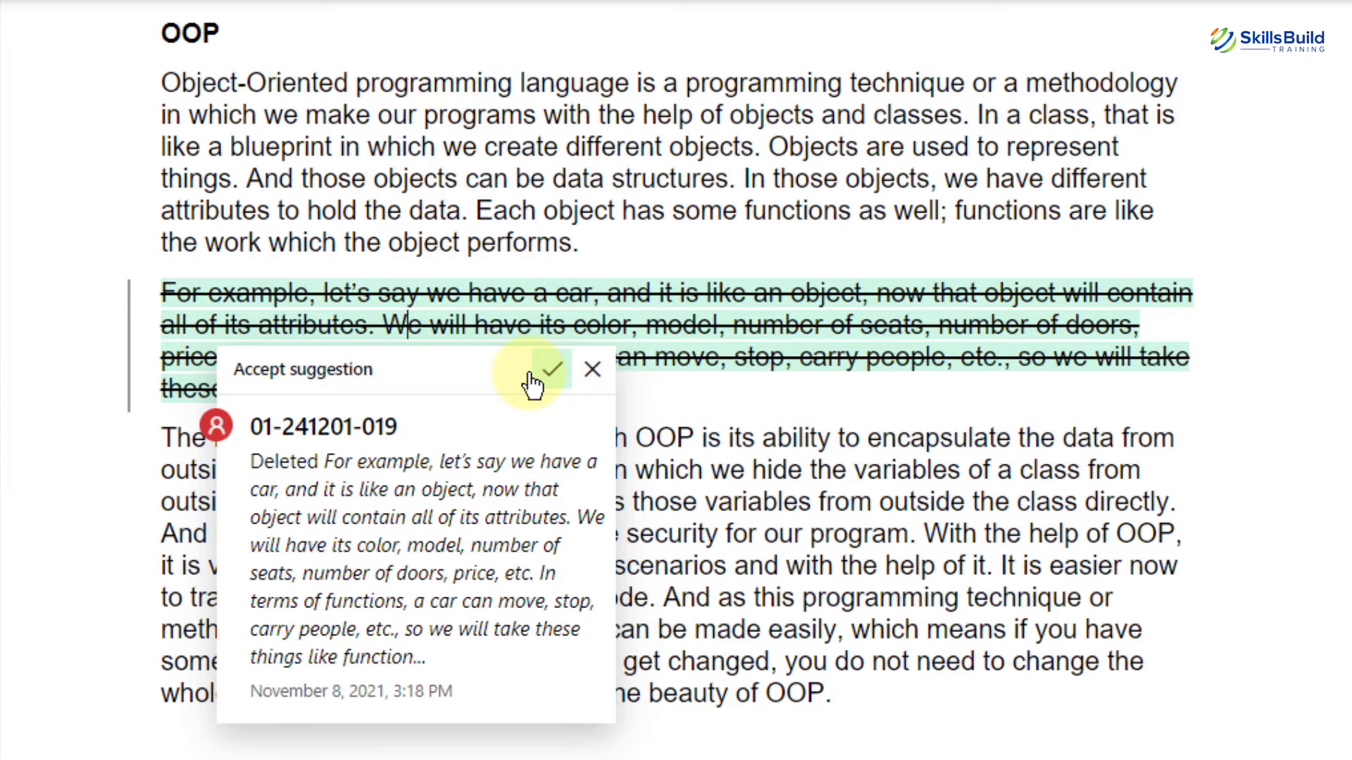
{"action": "left_click", "coordinate": [594, 371]}
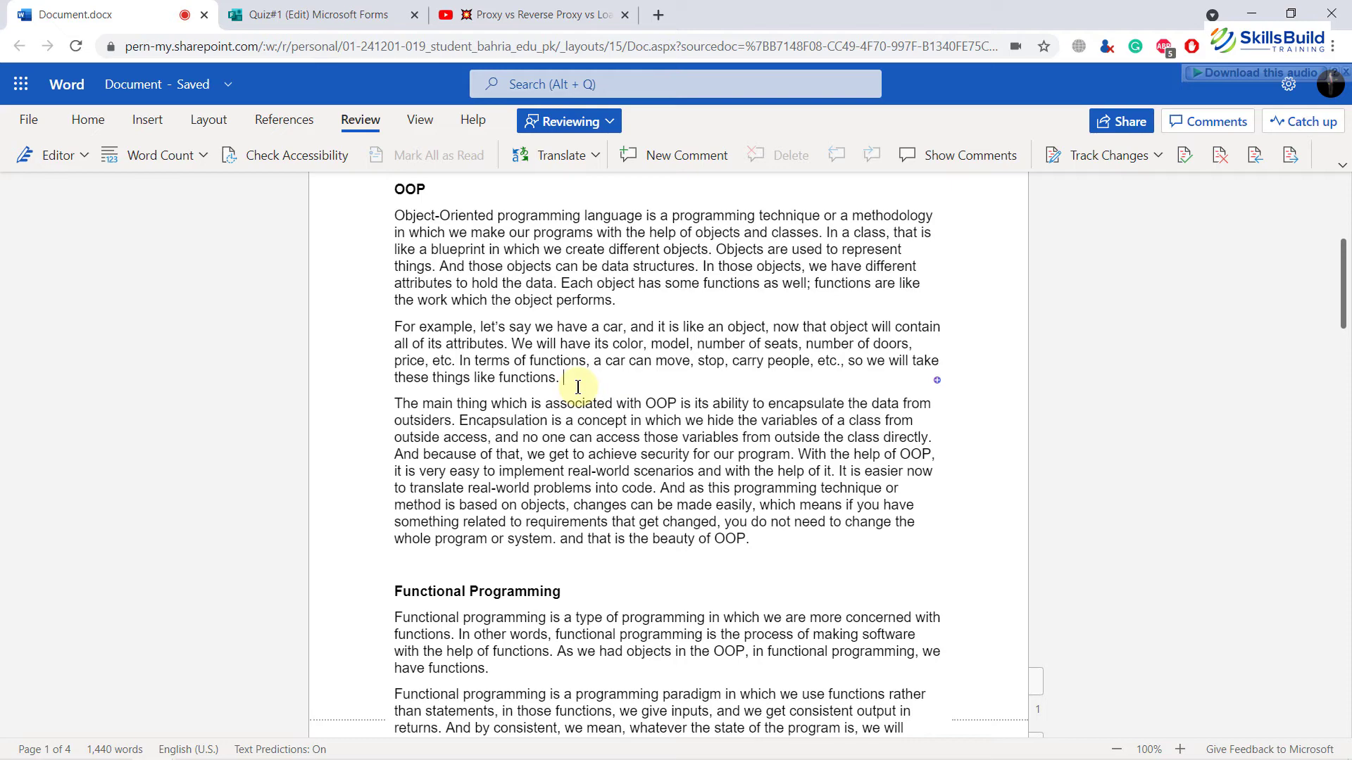
Step: Switch the Track Changes mode to For Everyone
{"action": "scroll", "coordinate": [577, 387], "scroll_direction": "down", "scroll_amount": 1}
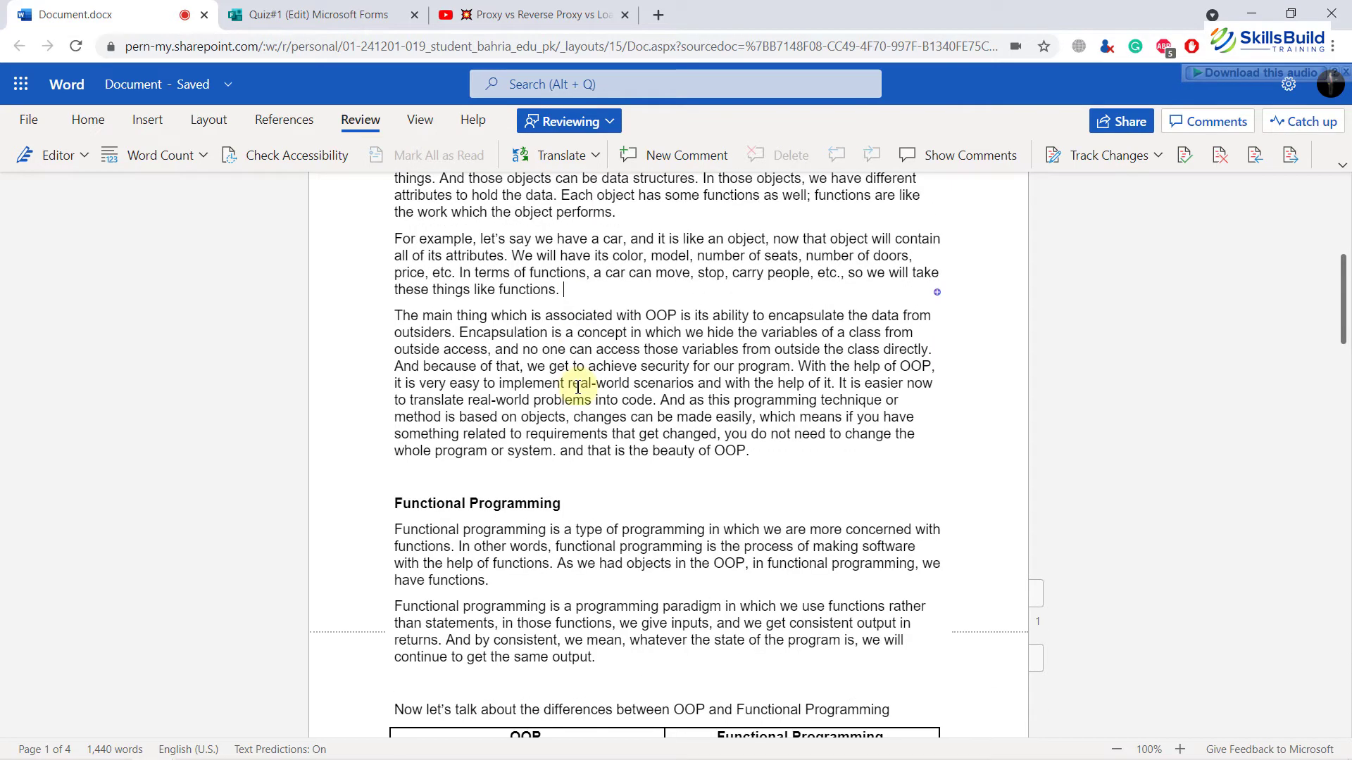
{"action": "scroll", "coordinate": [578, 386], "scroll_direction": "up", "scroll_amount": 2}
{"action": "left_click", "coordinate": [1080, 176]}
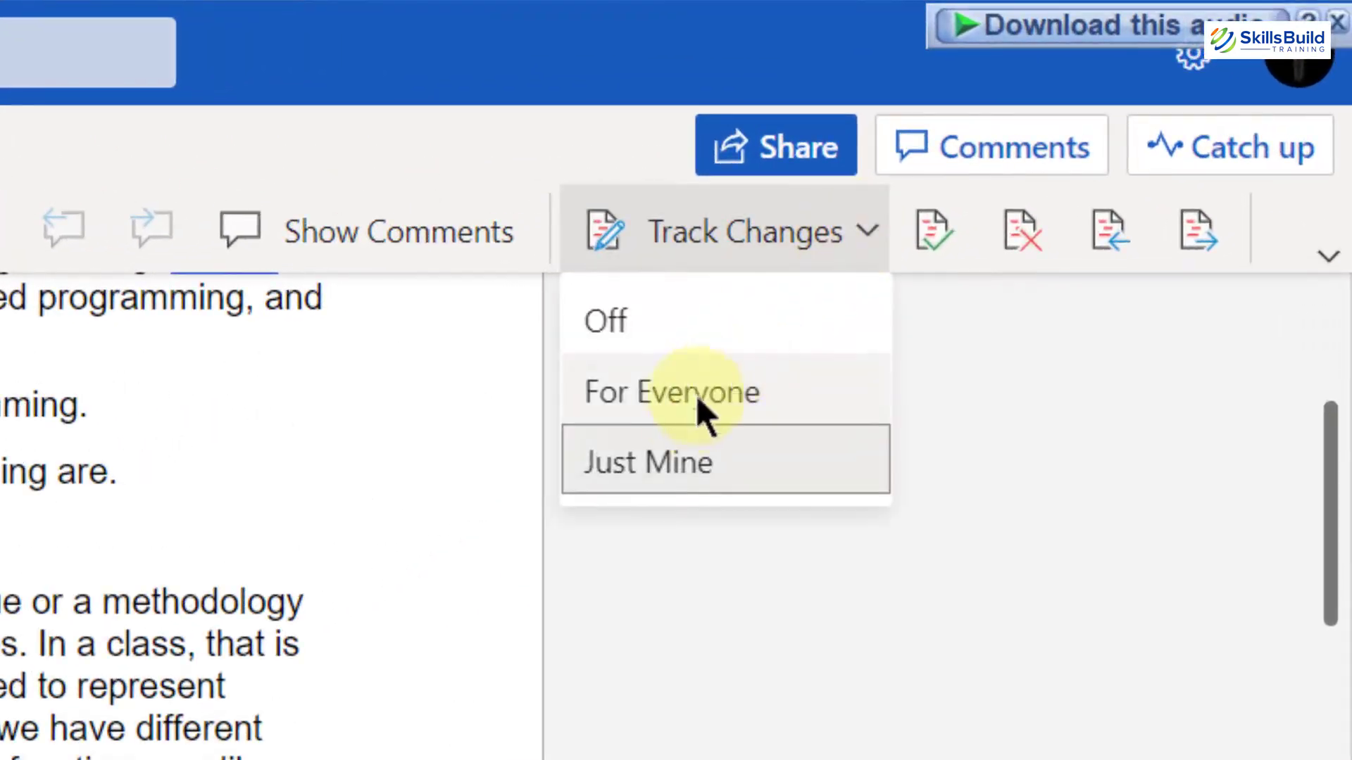
{"action": "left_click", "coordinate": [990, 278]}
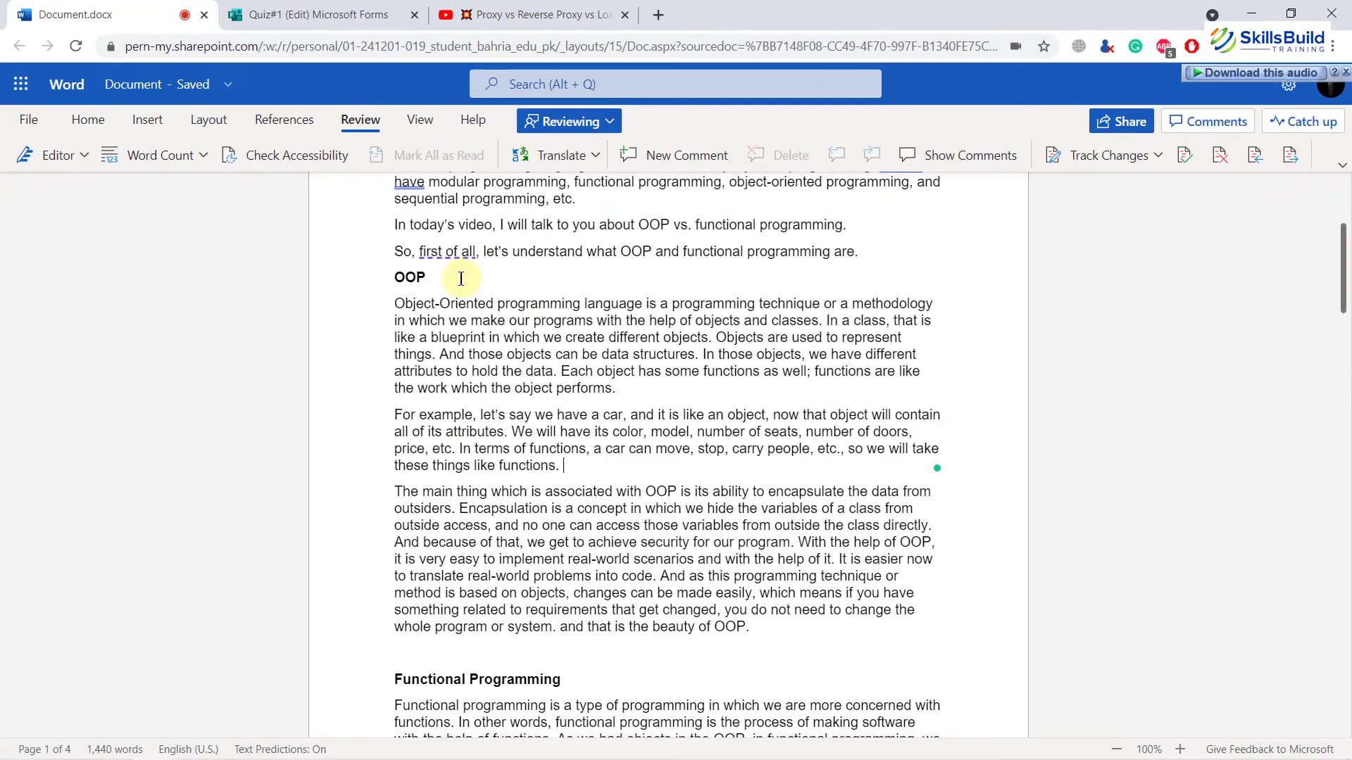
Step: Add the comment 'Please consider with team lead' after the sentence introducing OOP and functional programming, then delete it
{"action": "scroll", "coordinate": [462, 279], "scroll_direction": "up", "scroll_amount": 1}
{"action": "scroll", "coordinate": [462, 279], "scroll_direction": "up", "scroll_amount": 1}
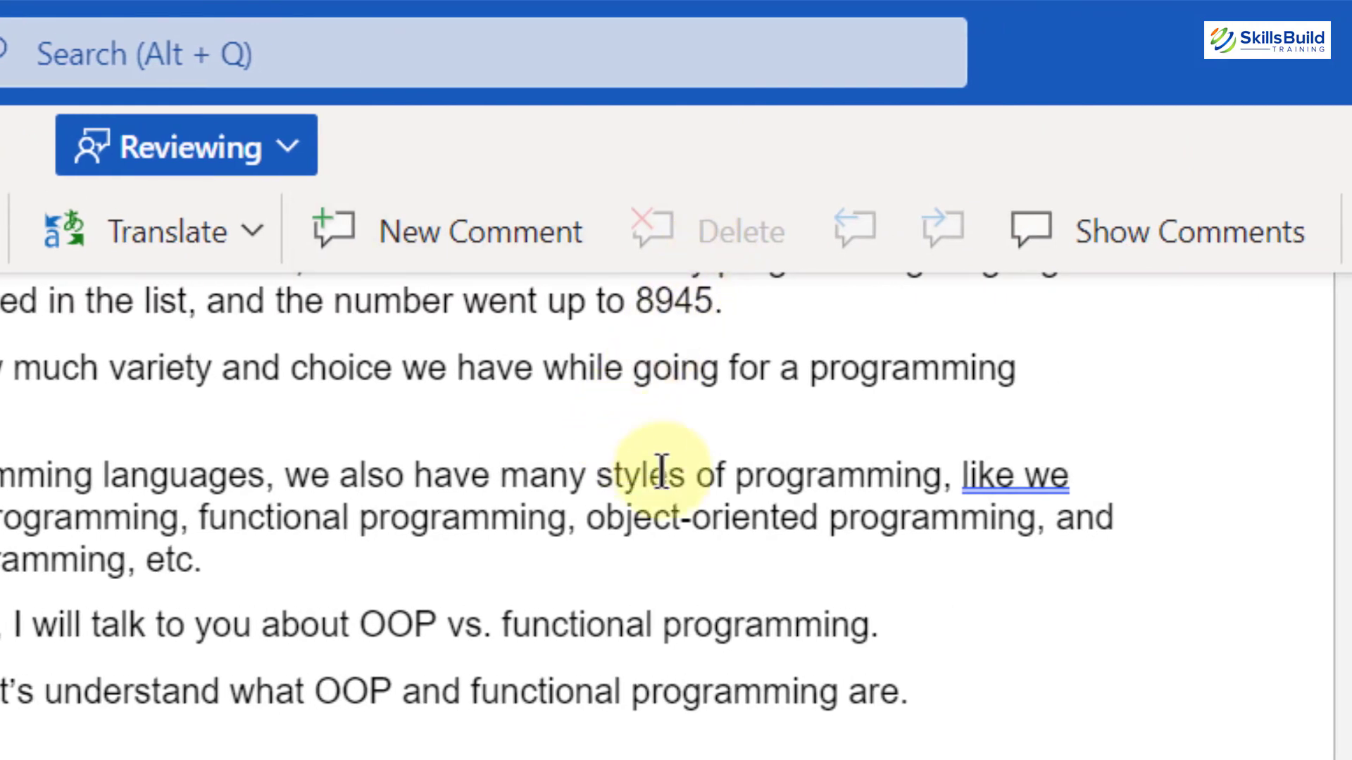
{"action": "left_click", "coordinate": [942, 694]}
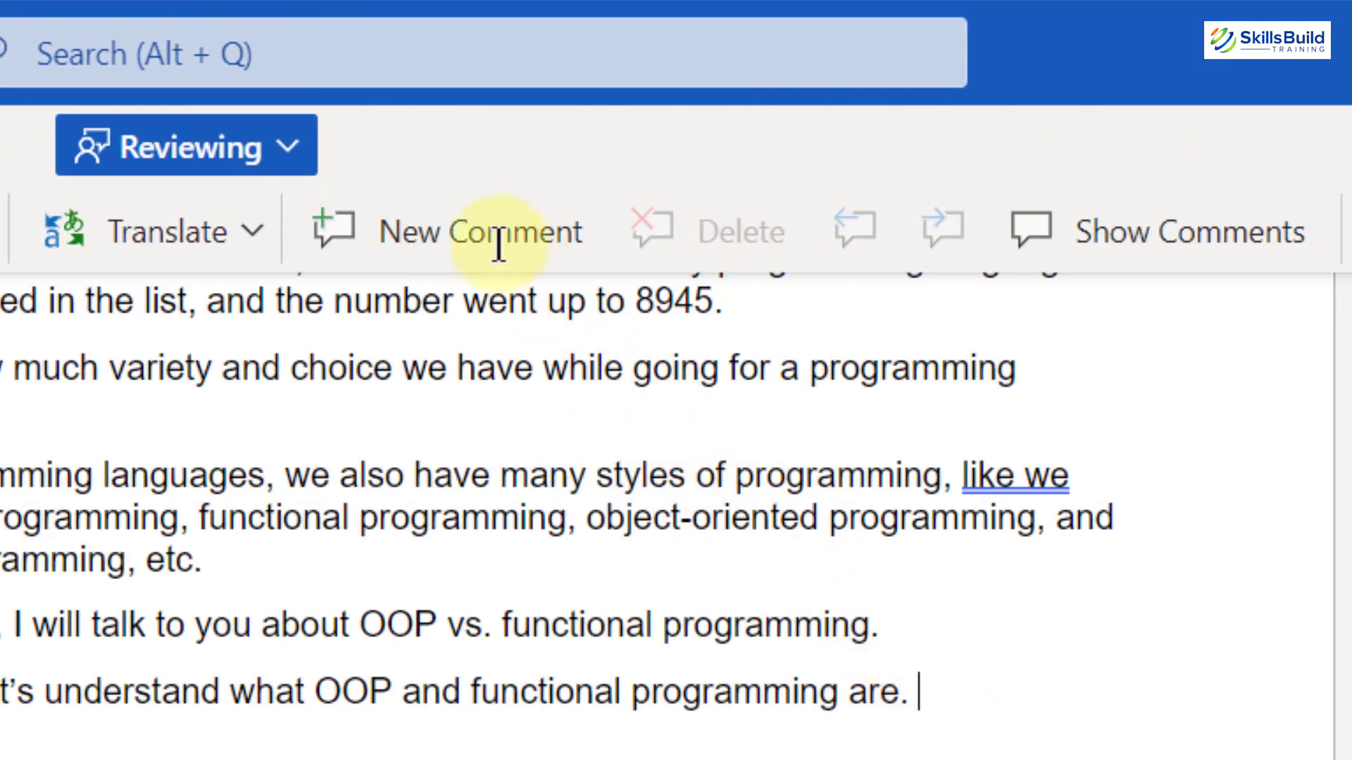
{"action": "left_click", "coordinate": [476, 232]}
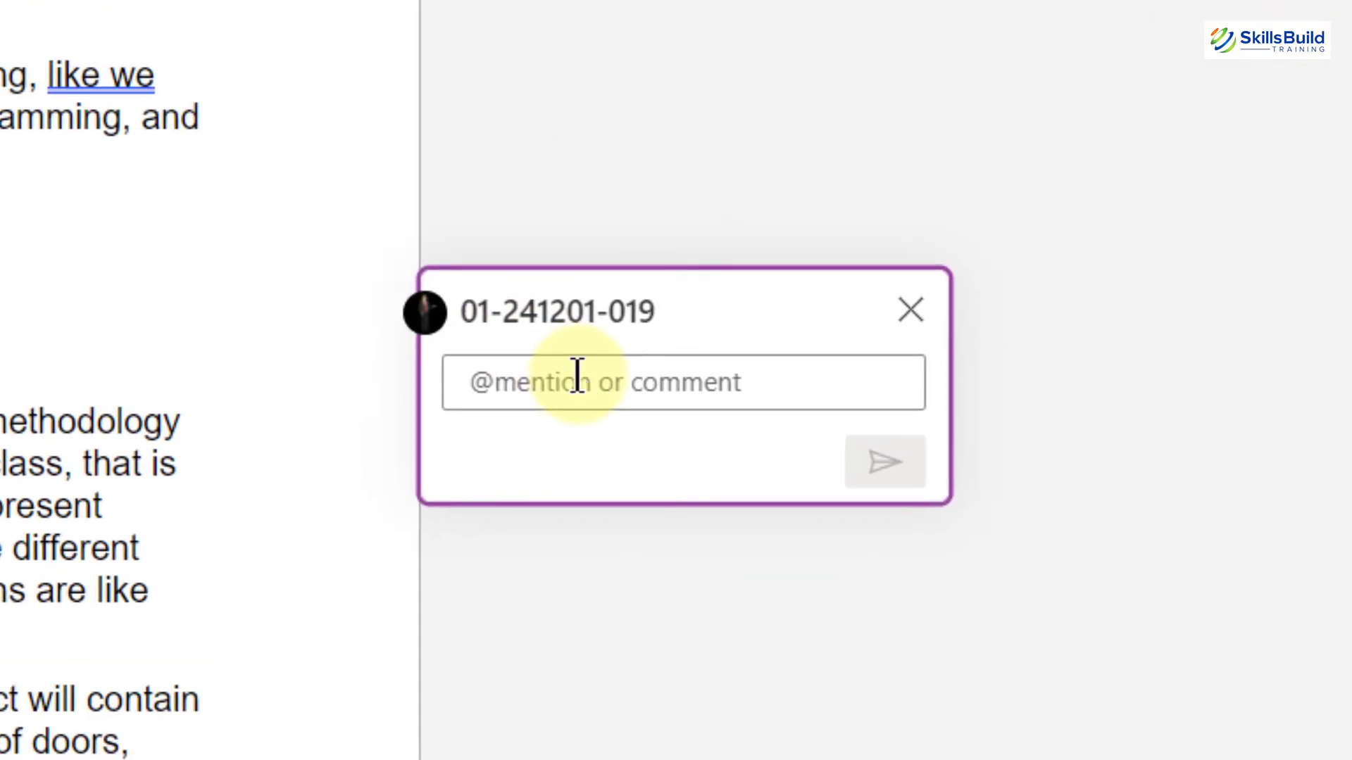
{"action": "type", "text": "Please conside"}
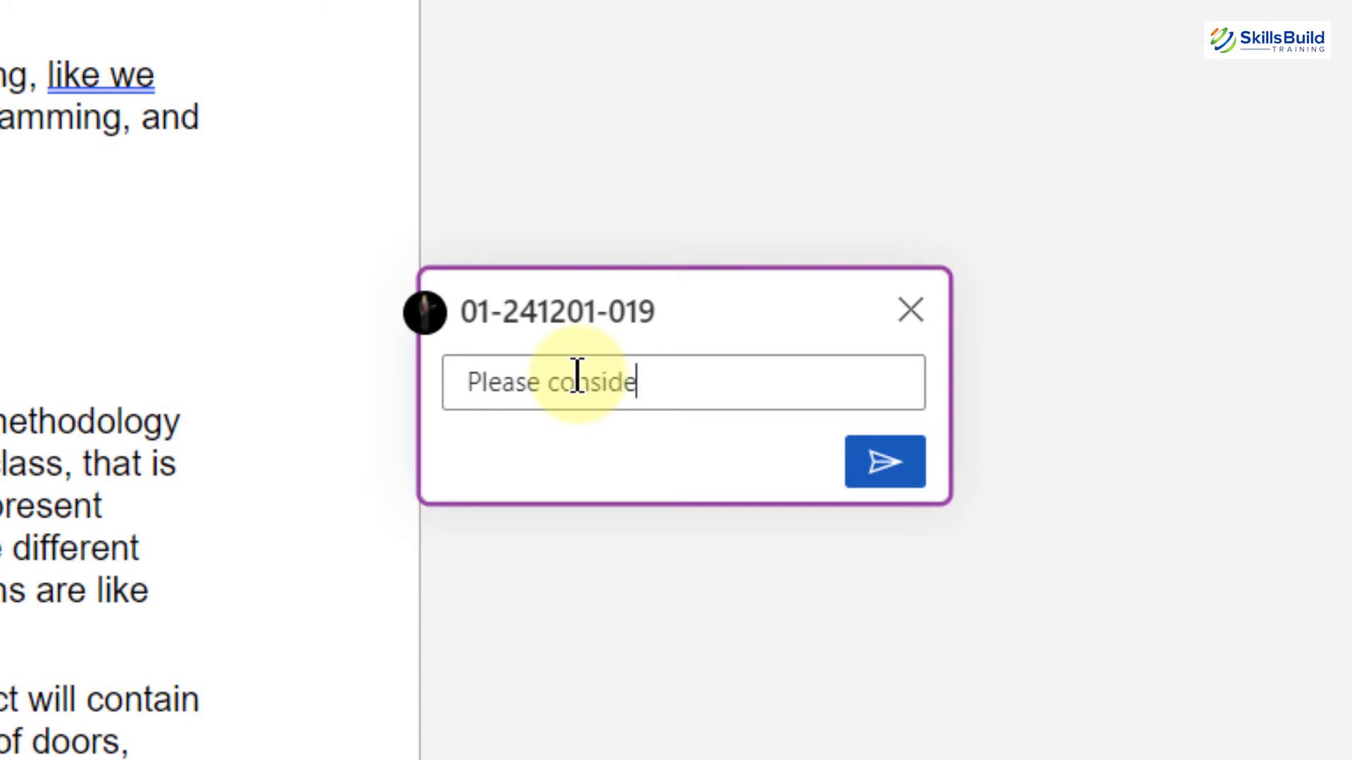
{"action": "type", "text": "r with team lead"}
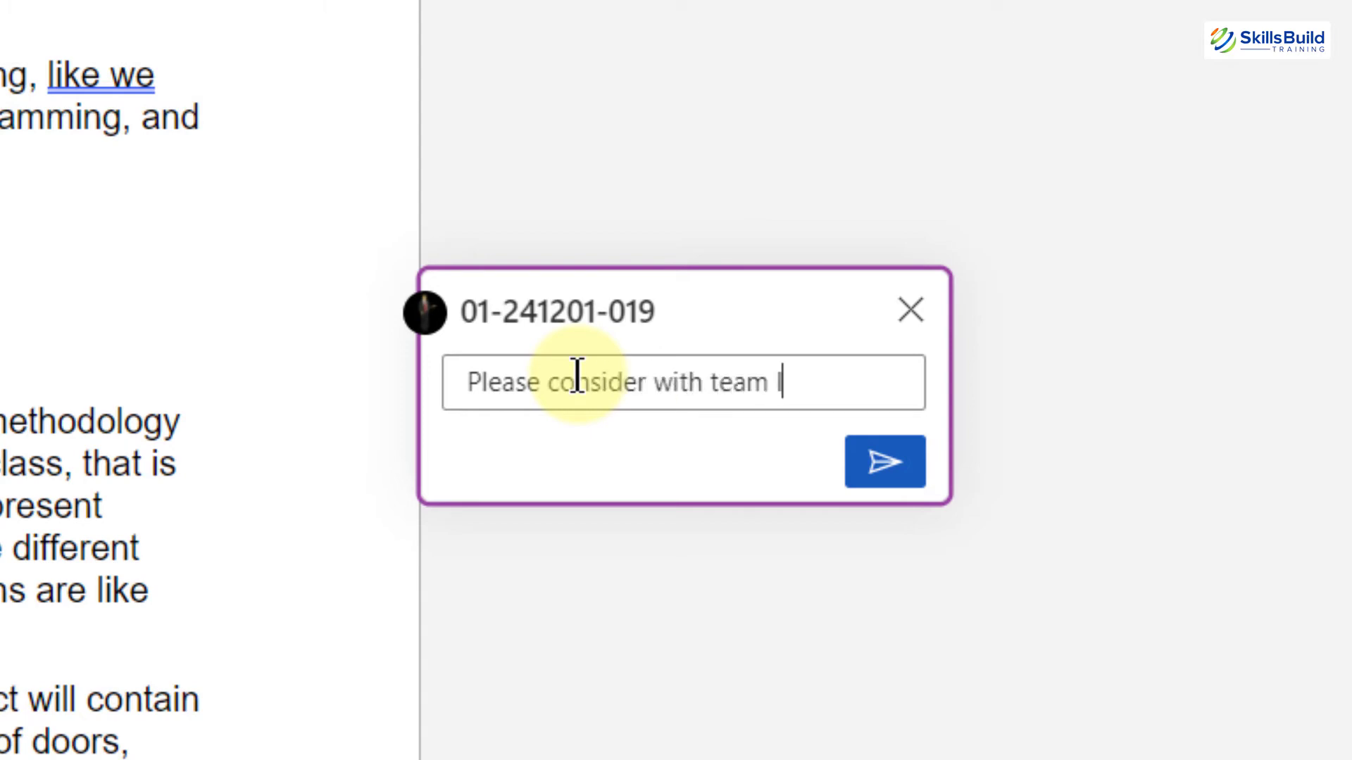
{"action": "left_click", "coordinate": [885, 462]}
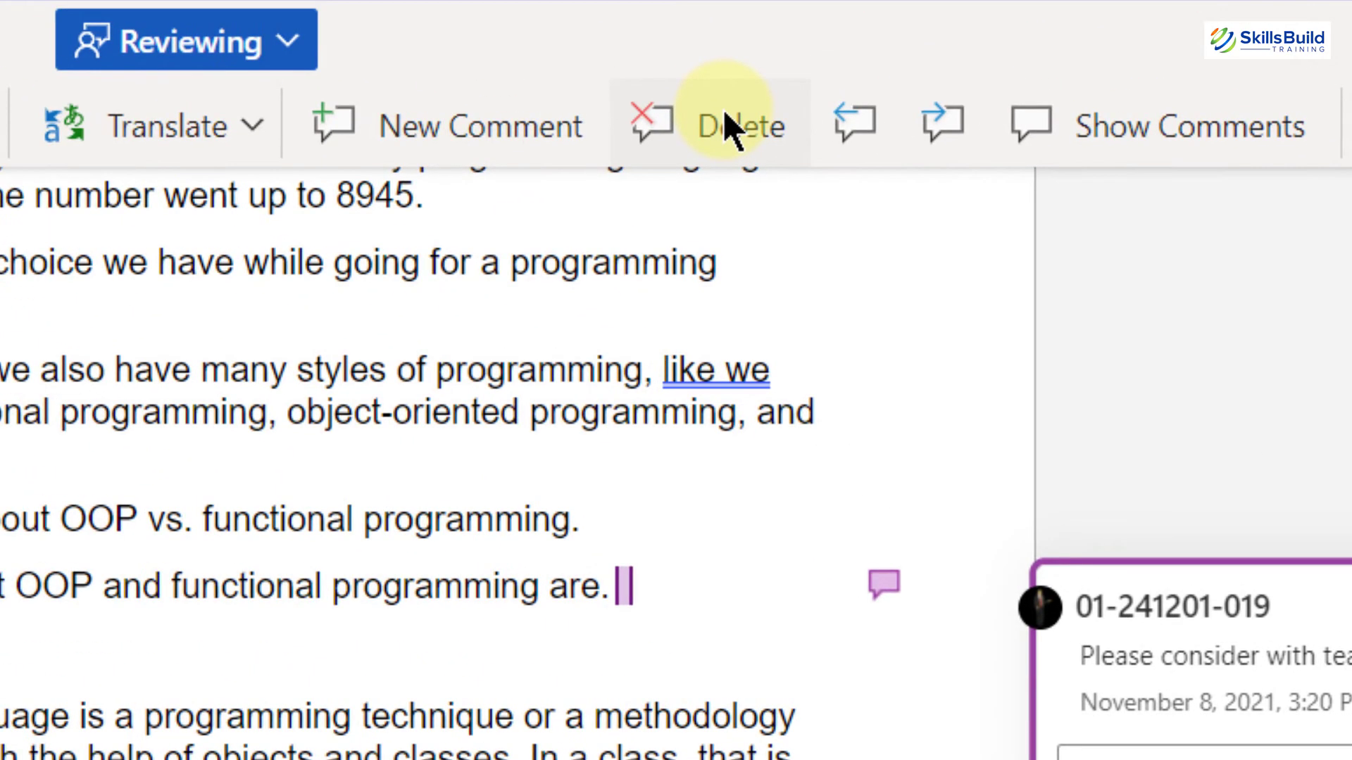
{"action": "left_click", "coordinate": [729, 126]}
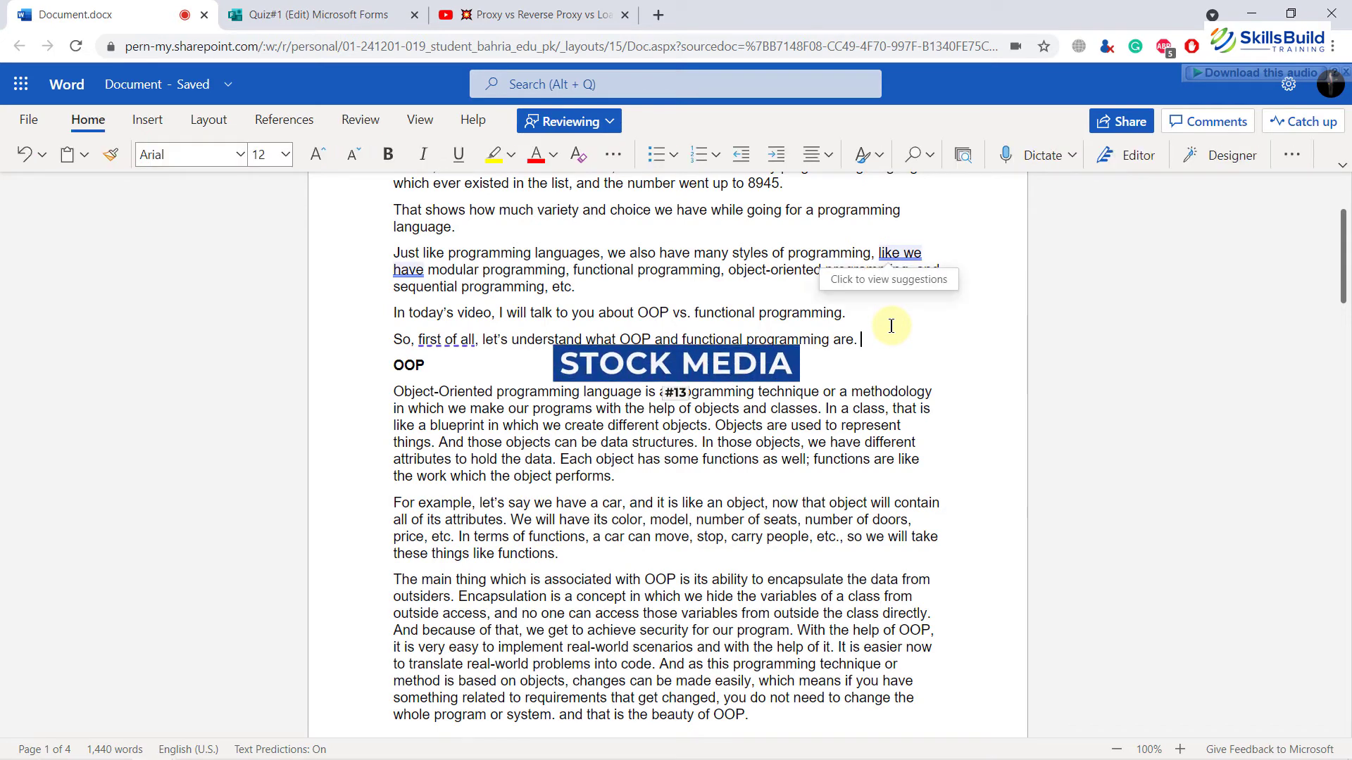
Step: Place the cursor at the OOP heading and open the Stock Images picture gallery
{"action": "scroll", "coordinate": [873, 327], "scroll_direction": "up", "scroll_amount": 3}
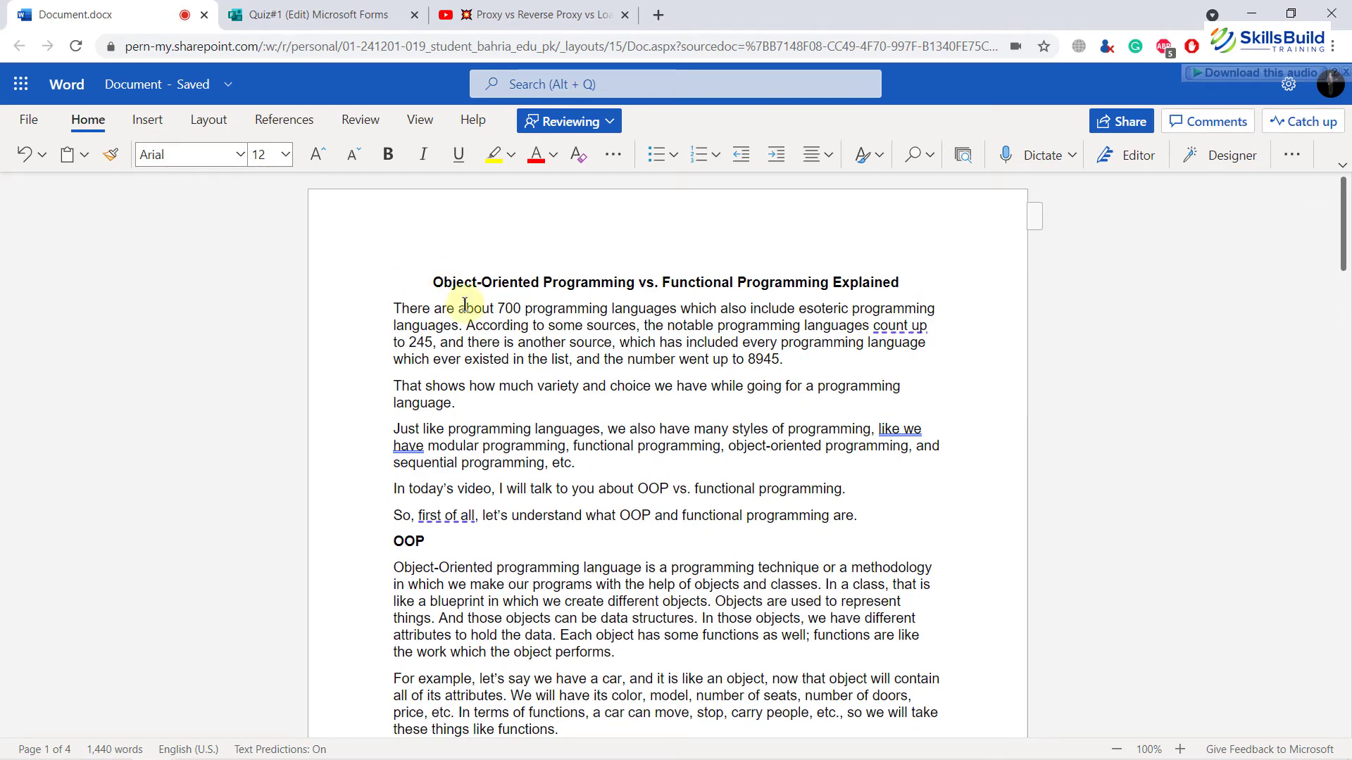
{"action": "left_click", "coordinate": [887, 531]}
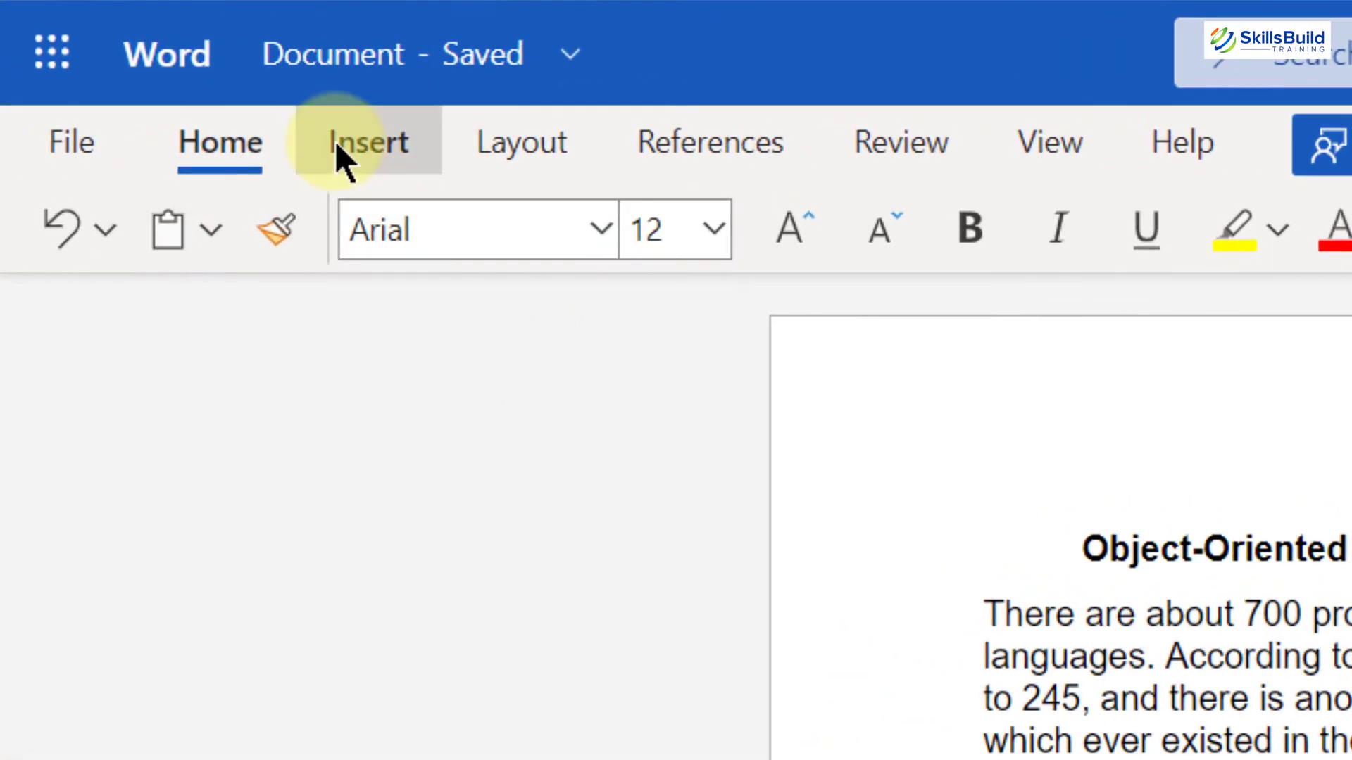
{"action": "left_click", "coordinate": [143, 119]}
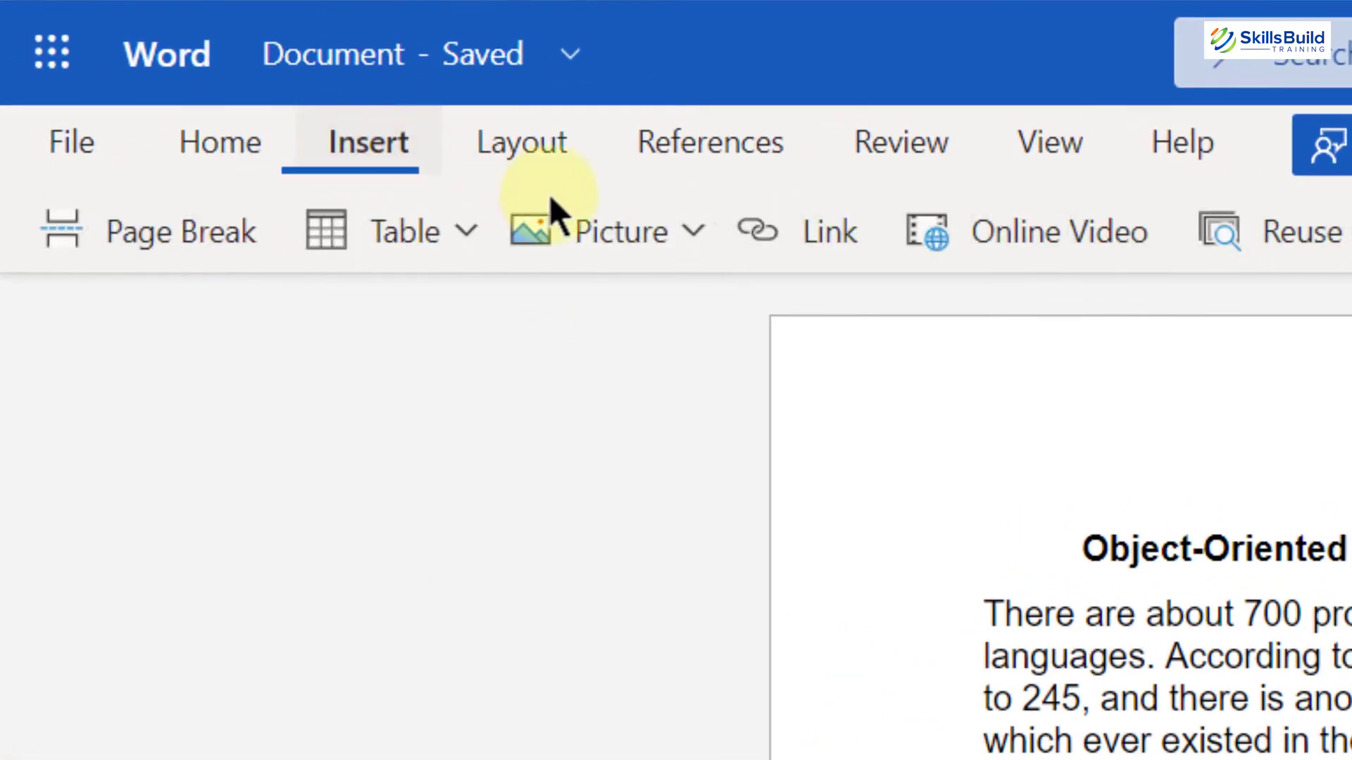
{"action": "left_click", "coordinate": [692, 235]}
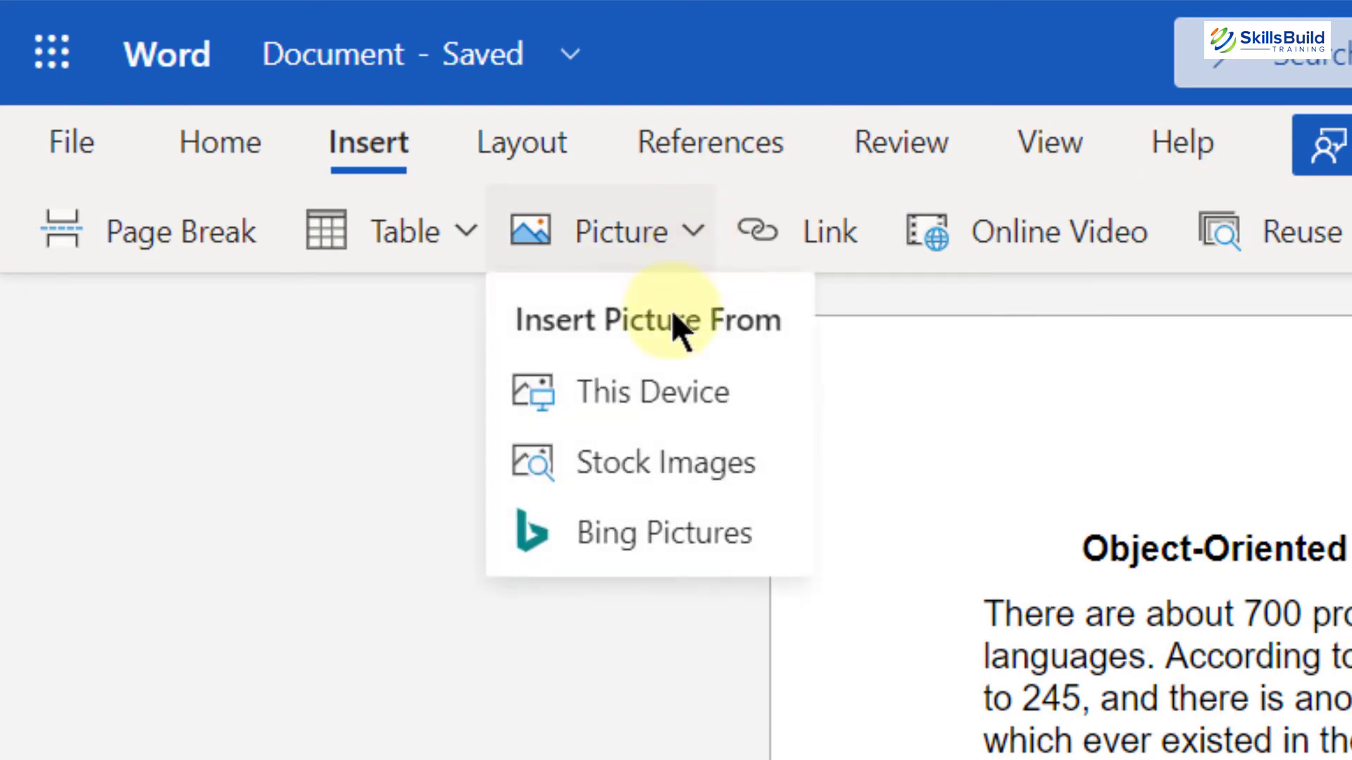
{"action": "left_click", "coordinate": [641, 472]}
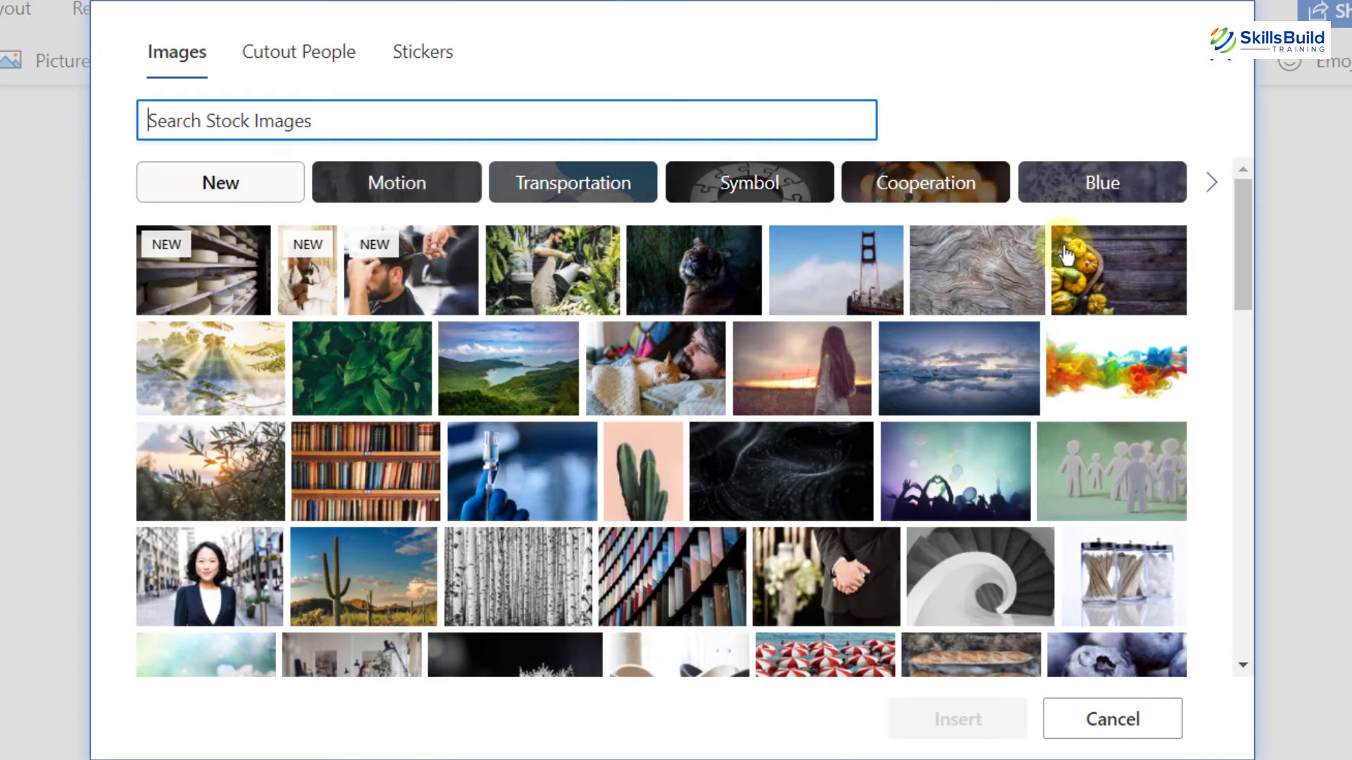
Step: Browse the stock image categories, filter by Technology, and insert five of the pictures into the document
{"action": "left_click", "coordinate": [1212, 184]}
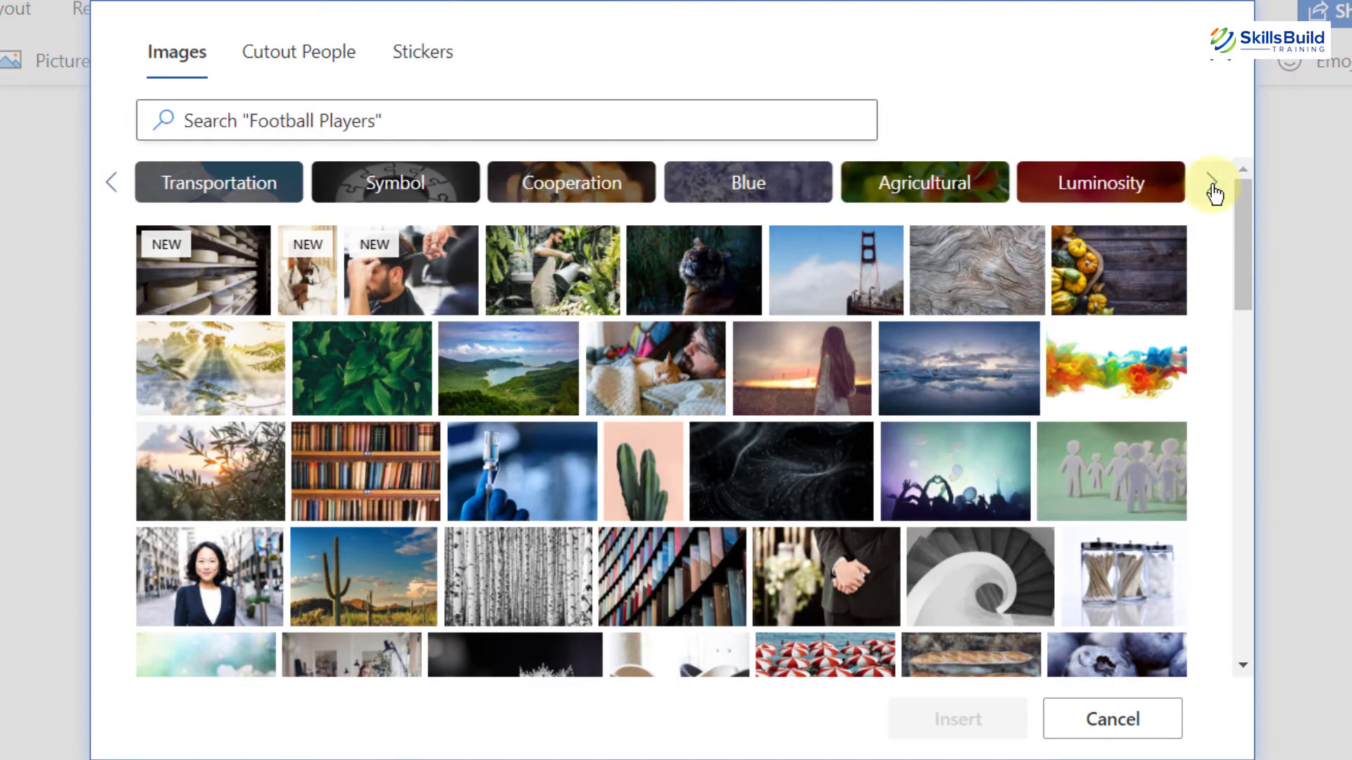
{"action": "left_click", "coordinate": [1213, 184]}
{"action": "left_click", "coordinate": [1212, 184]}
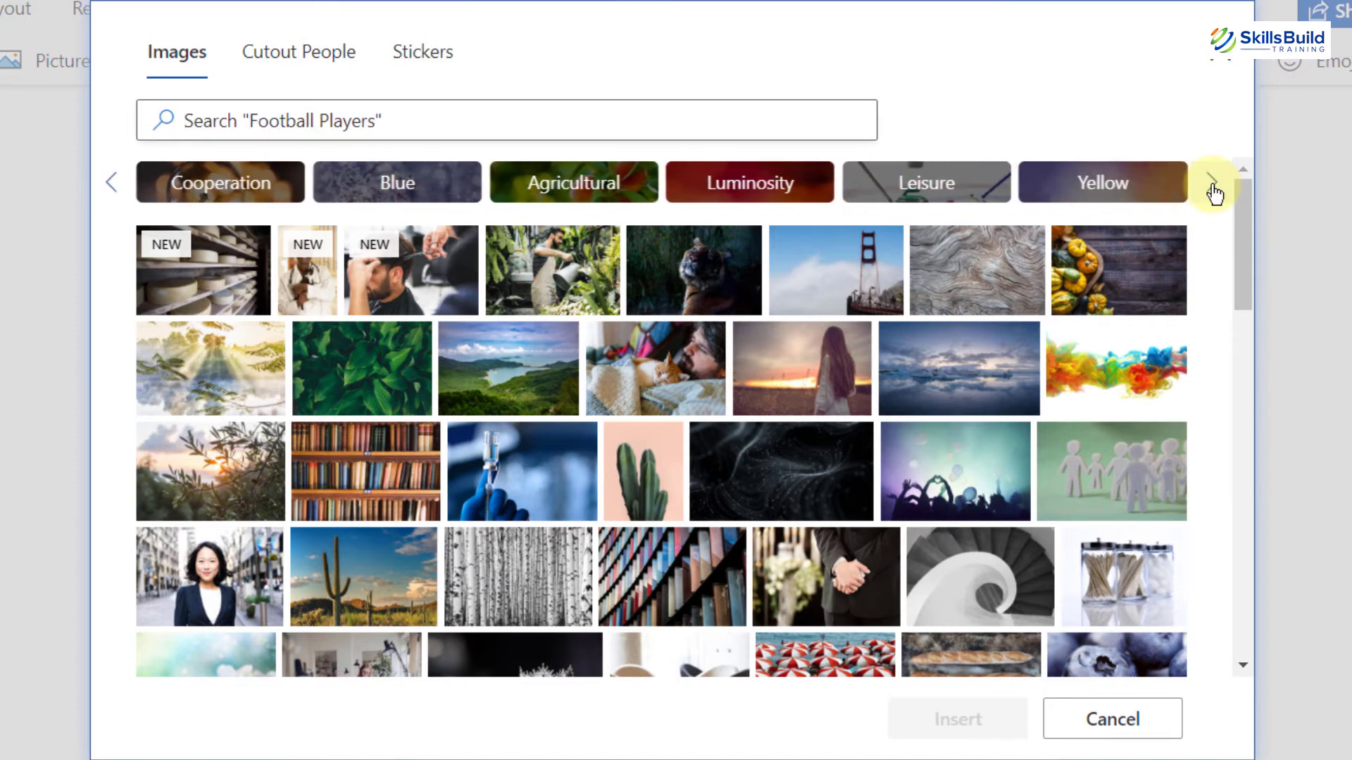
{"action": "left_click", "coordinate": [1212, 184]}
{"action": "left_click", "coordinate": [1213, 189]}
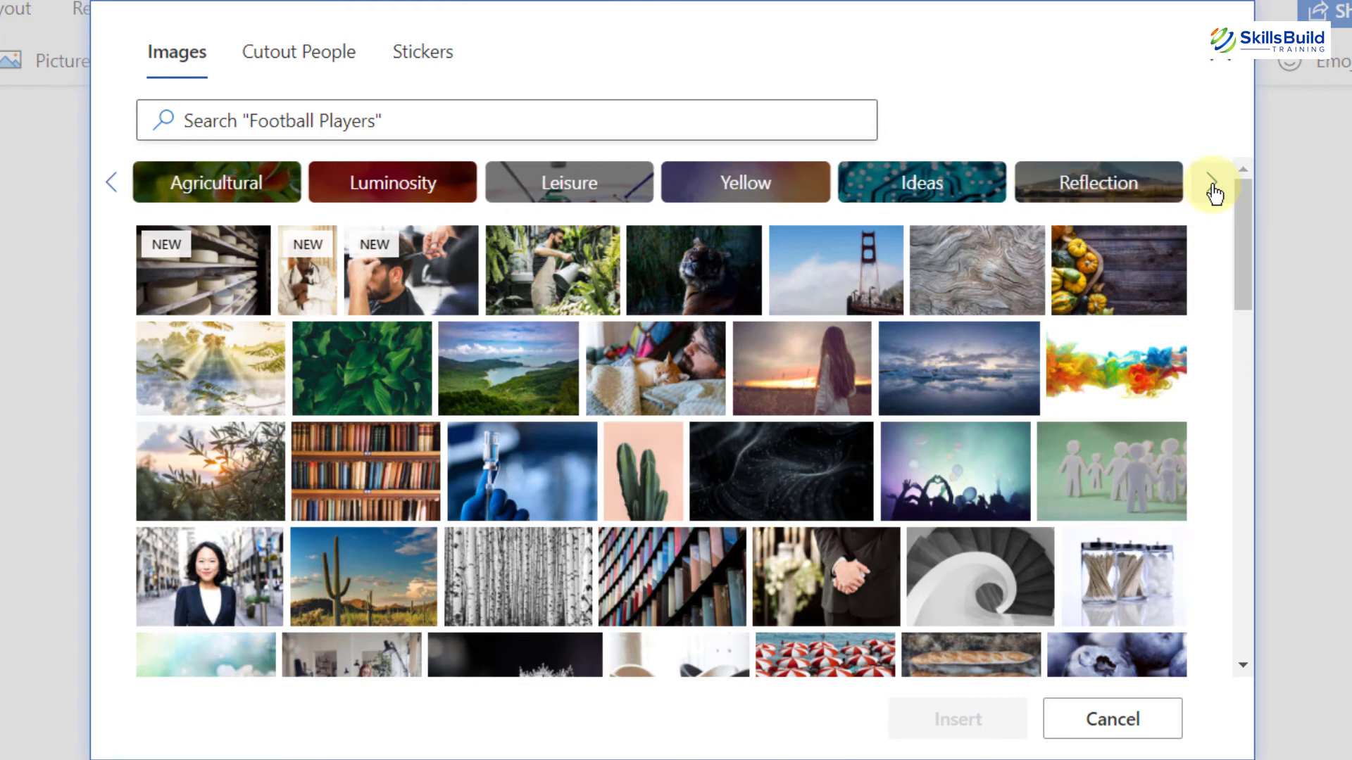
{"action": "left_click", "coordinate": [1212, 189]}
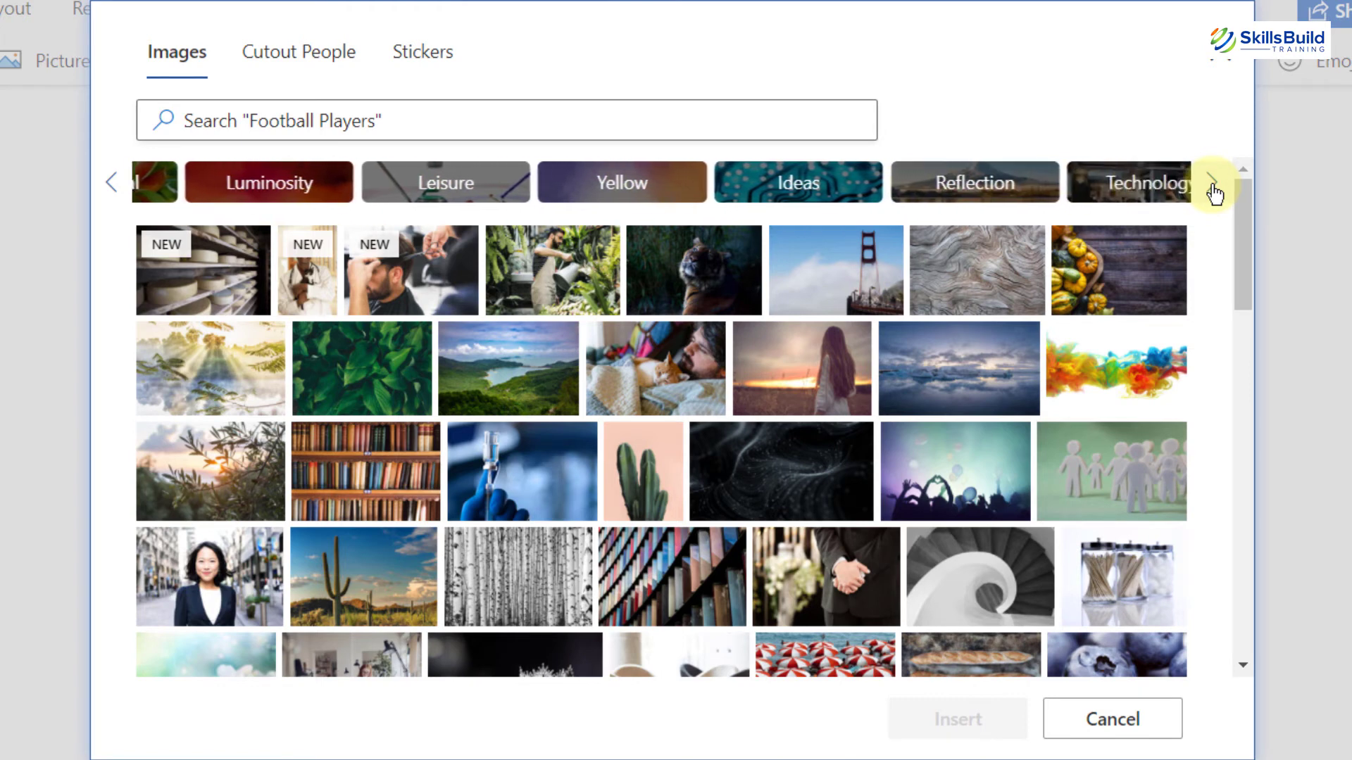
{"action": "left_click", "coordinate": [1083, 188]}
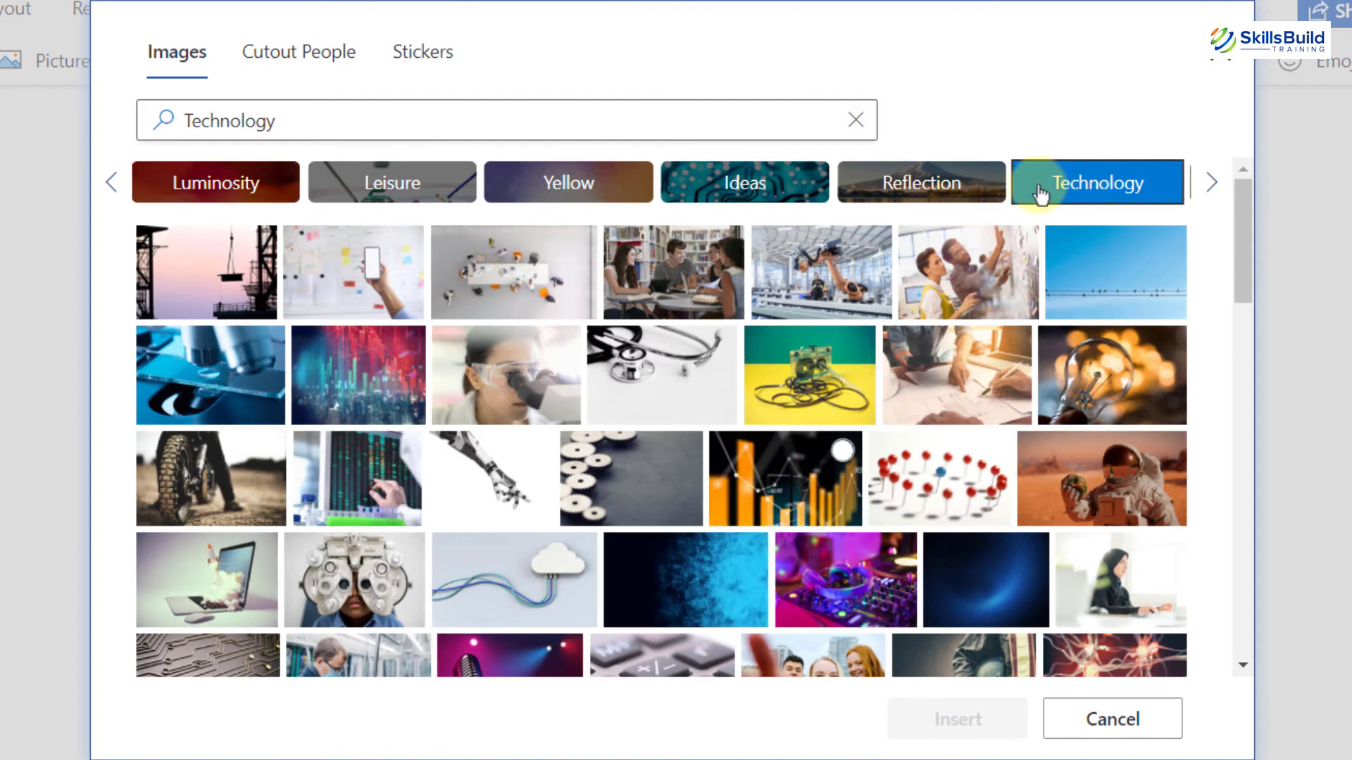
{"action": "left_click", "coordinate": [535, 250]}
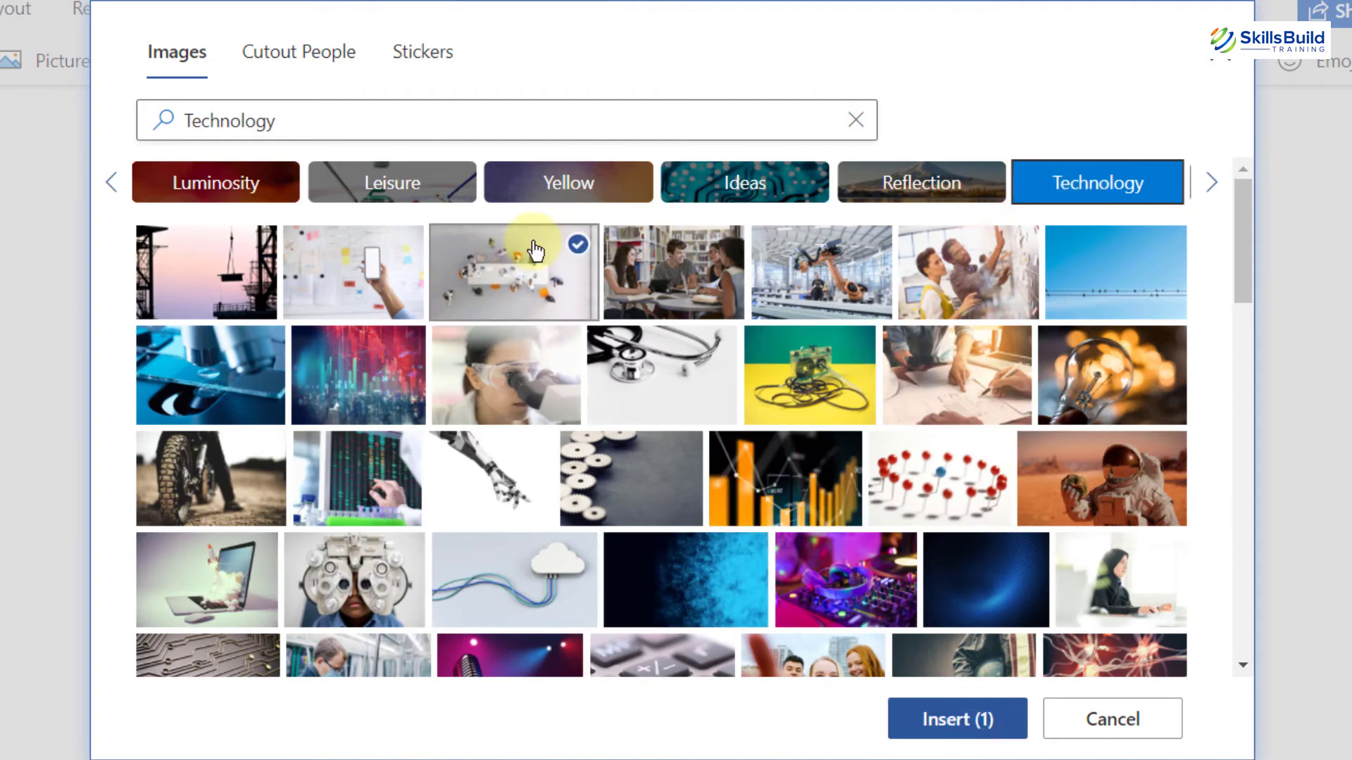
{"action": "left_click", "coordinate": [672, 261]}
{"action": "left_click", "coordinate": [810, 260]}
{"action": "left_click", "coordinate": [937, 270]}
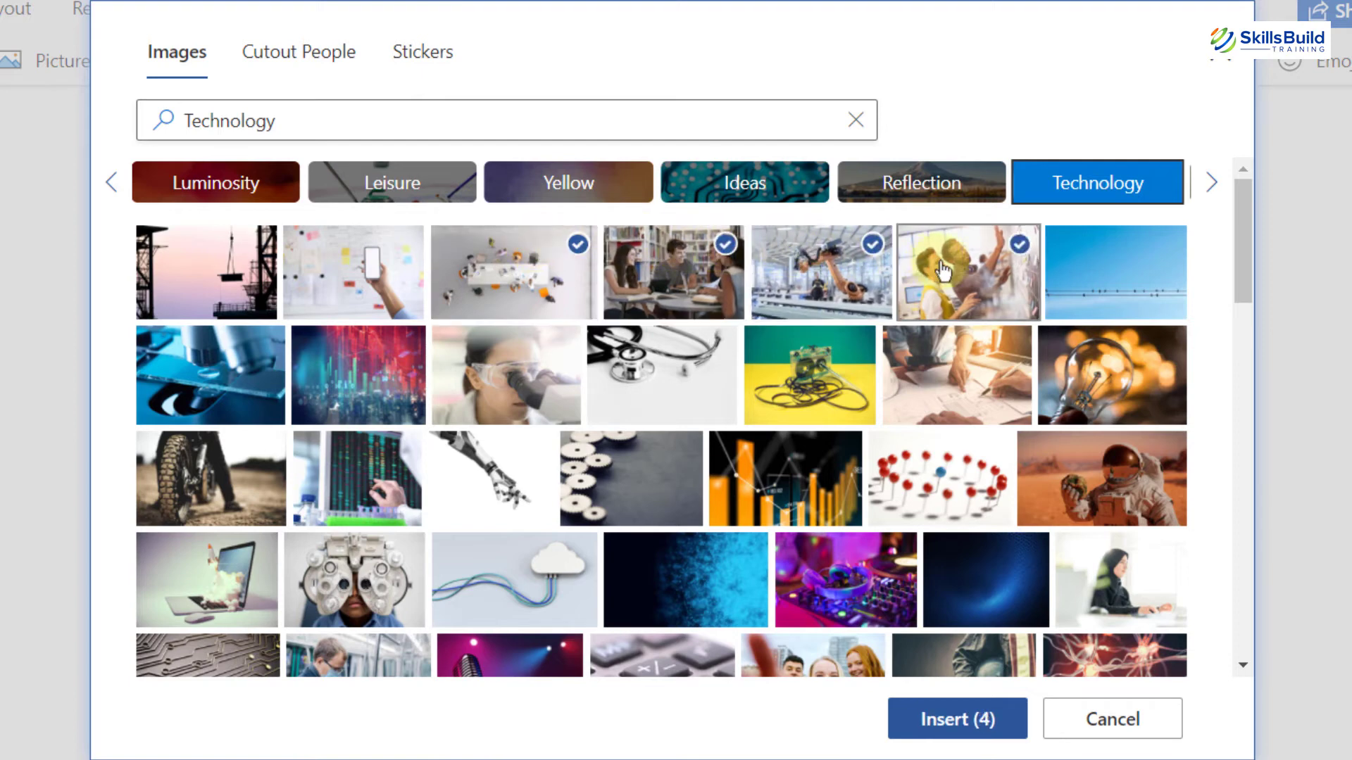
{"action": "left_click", "coordinate": [1084, 283]}
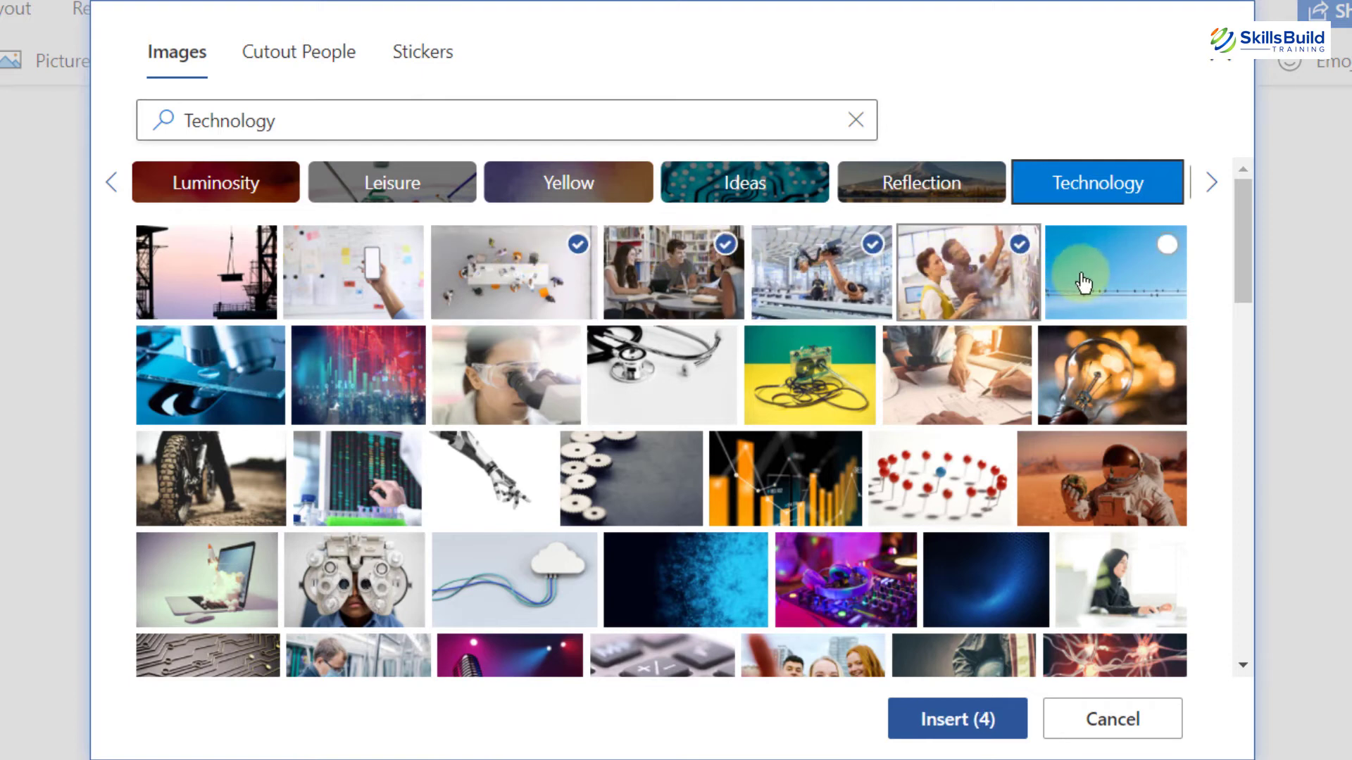
{"action": "left_click", "coordinate": [972, 720]}
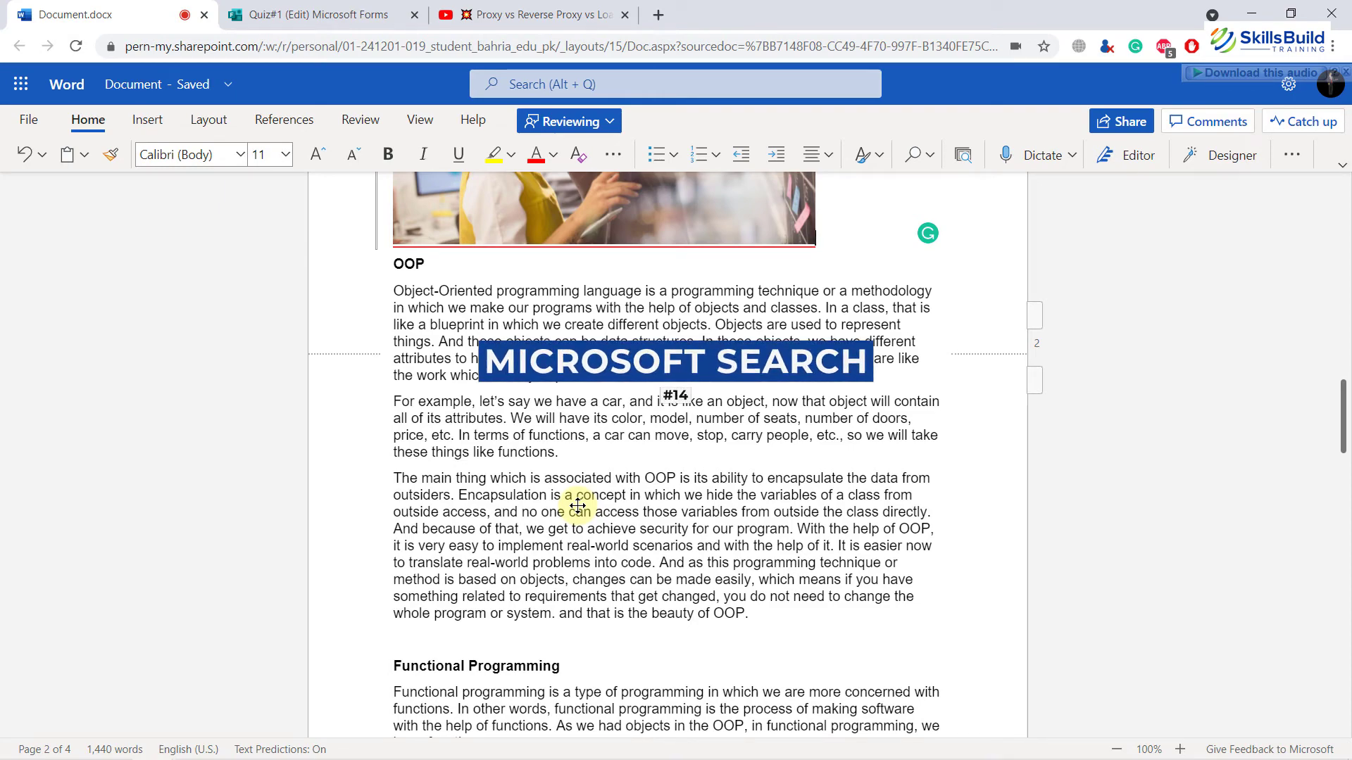
Step: Open the Stock Images gallery again through the Picture insertion options
{"action": "scroll", "coordinate": [992, 391], "scroll_direction": "up", "scroll_amount": 6}
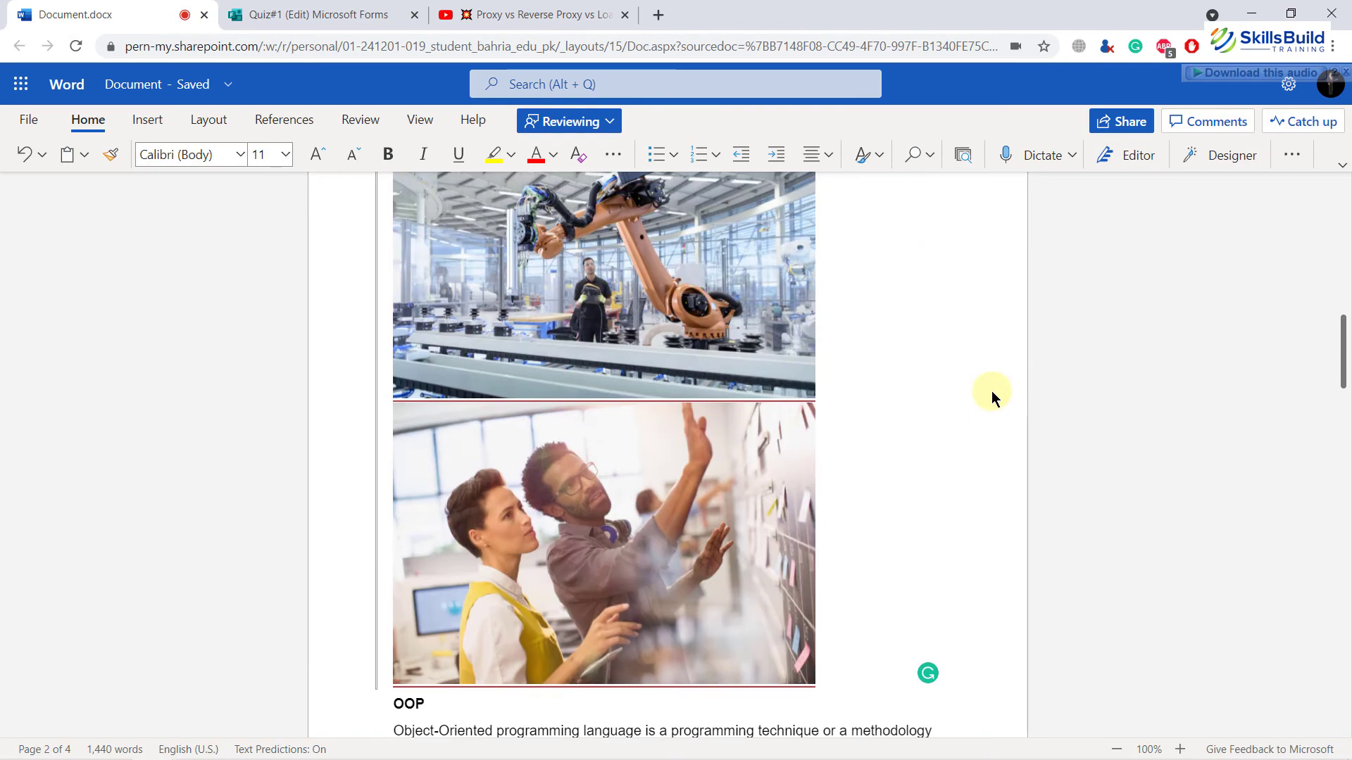
{"action": "scroll", "coordinate": [991, 391], "scroll_direction": "up", "scroll_amount": 12}
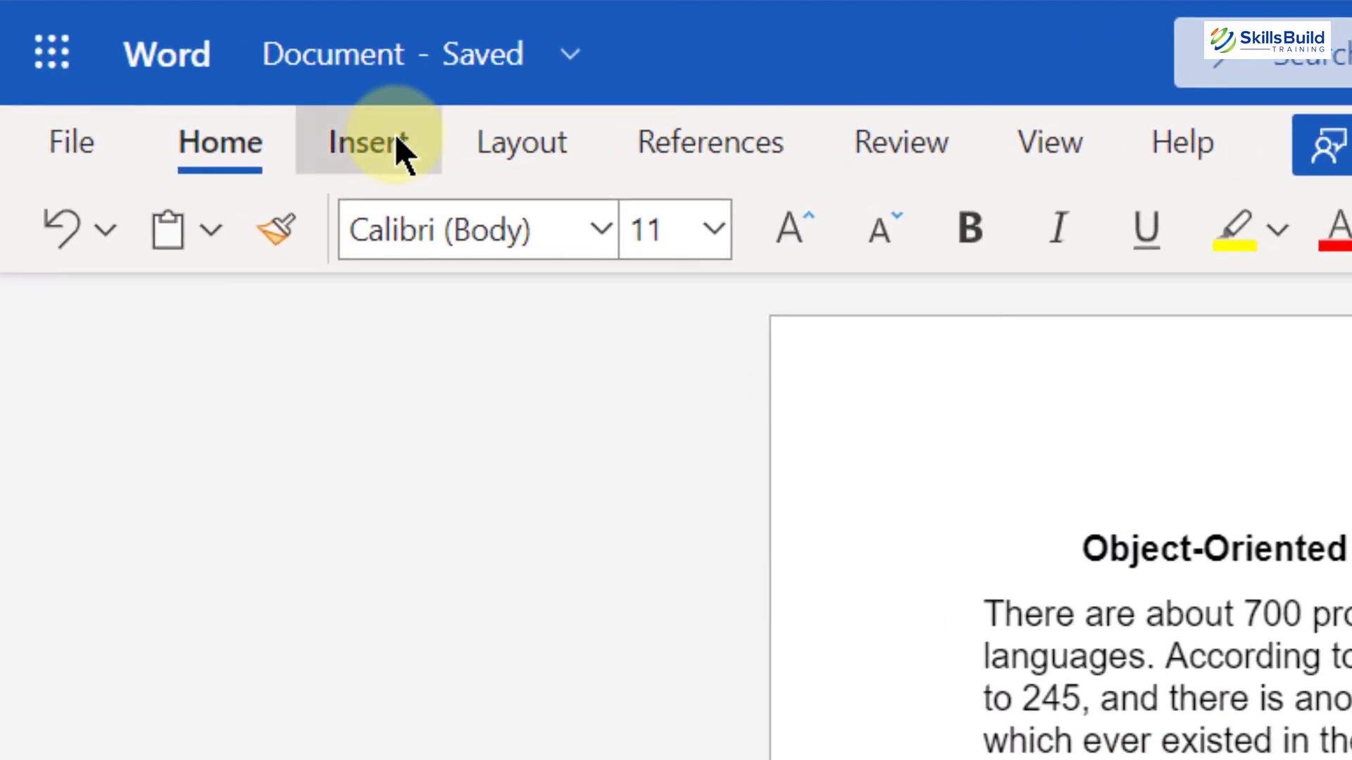
{"action": "left_click", "coordinate": [397, 144]}
{"action": "left_click", "coordinate": [690, 224]}
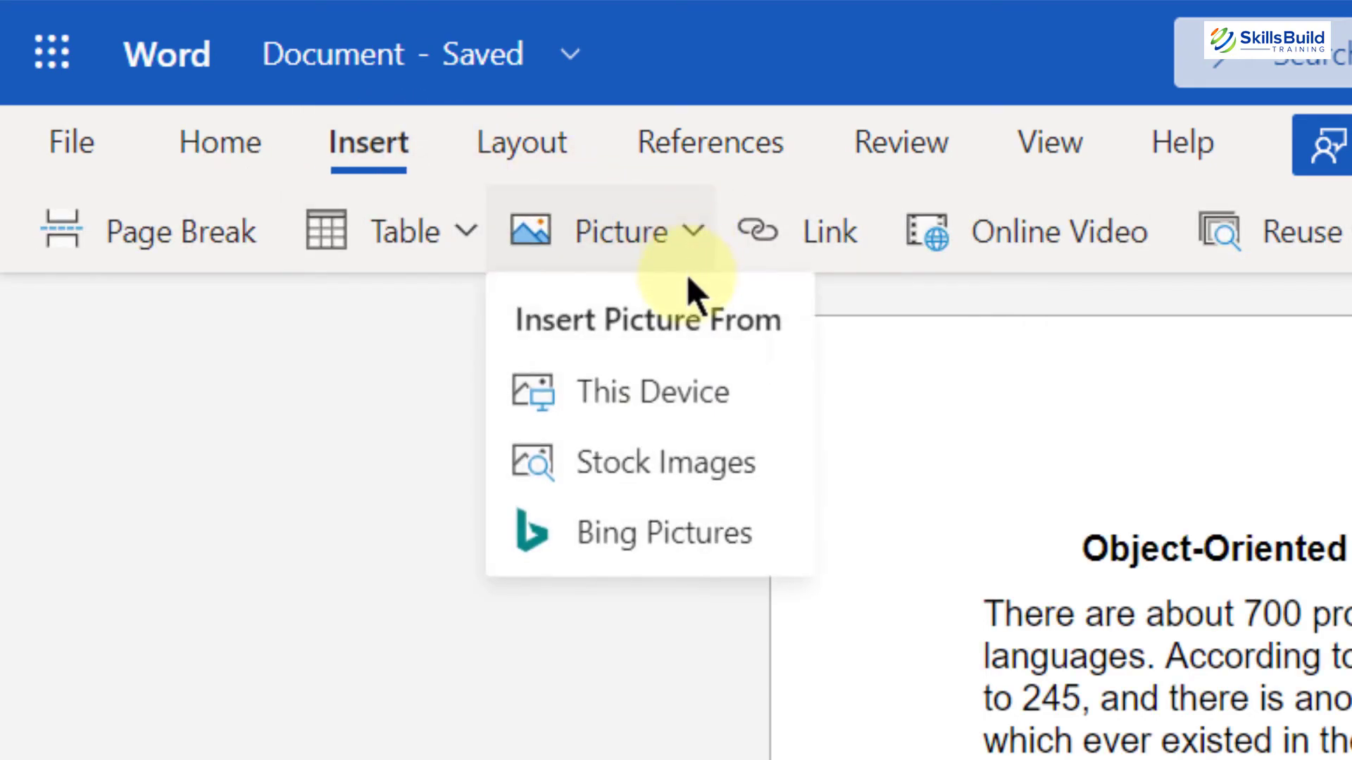
{"action": "left_click", "coordinate": [673, 461]}
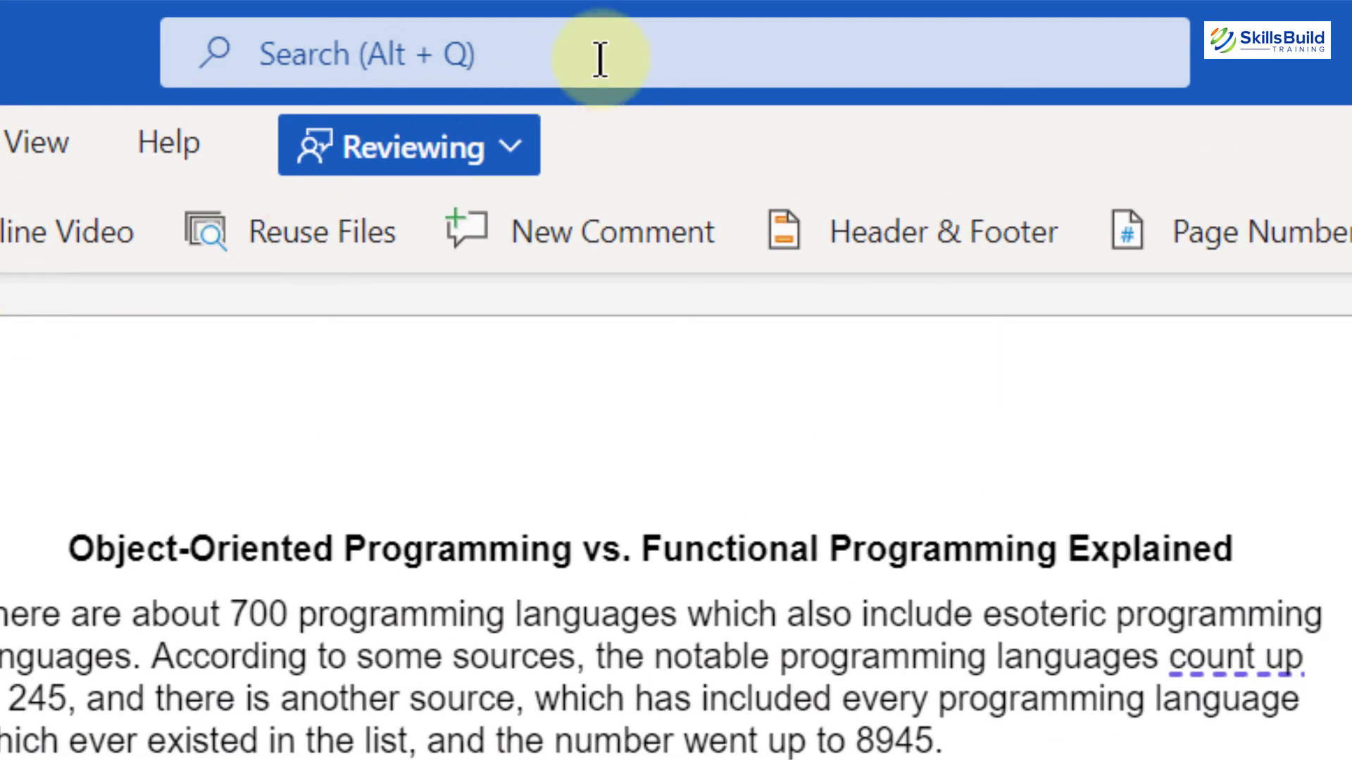
Step: Search 'Stock' in Microsoft Search and open the Stock images action from the results
{"action": "left_click", "coordinate": [600, 60]}
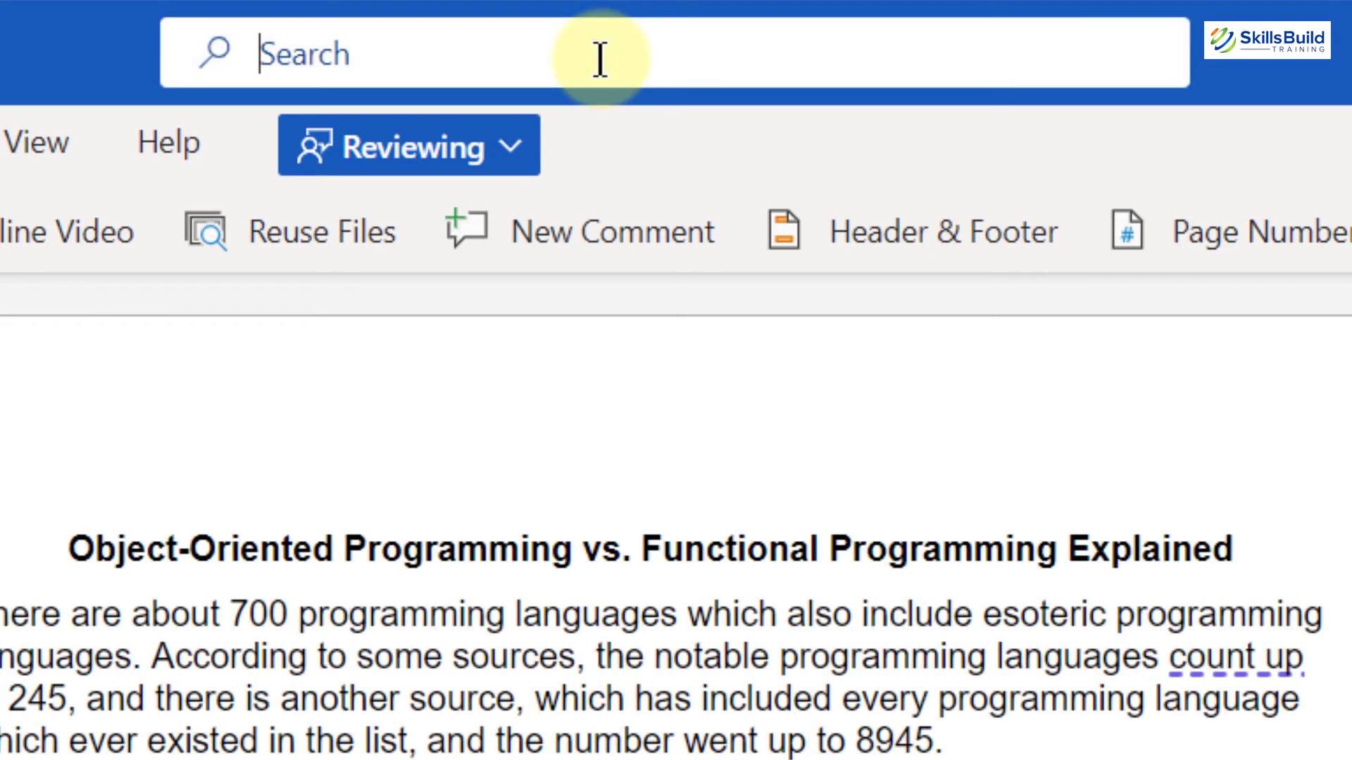
{"action": "type", "text": "Stock"}
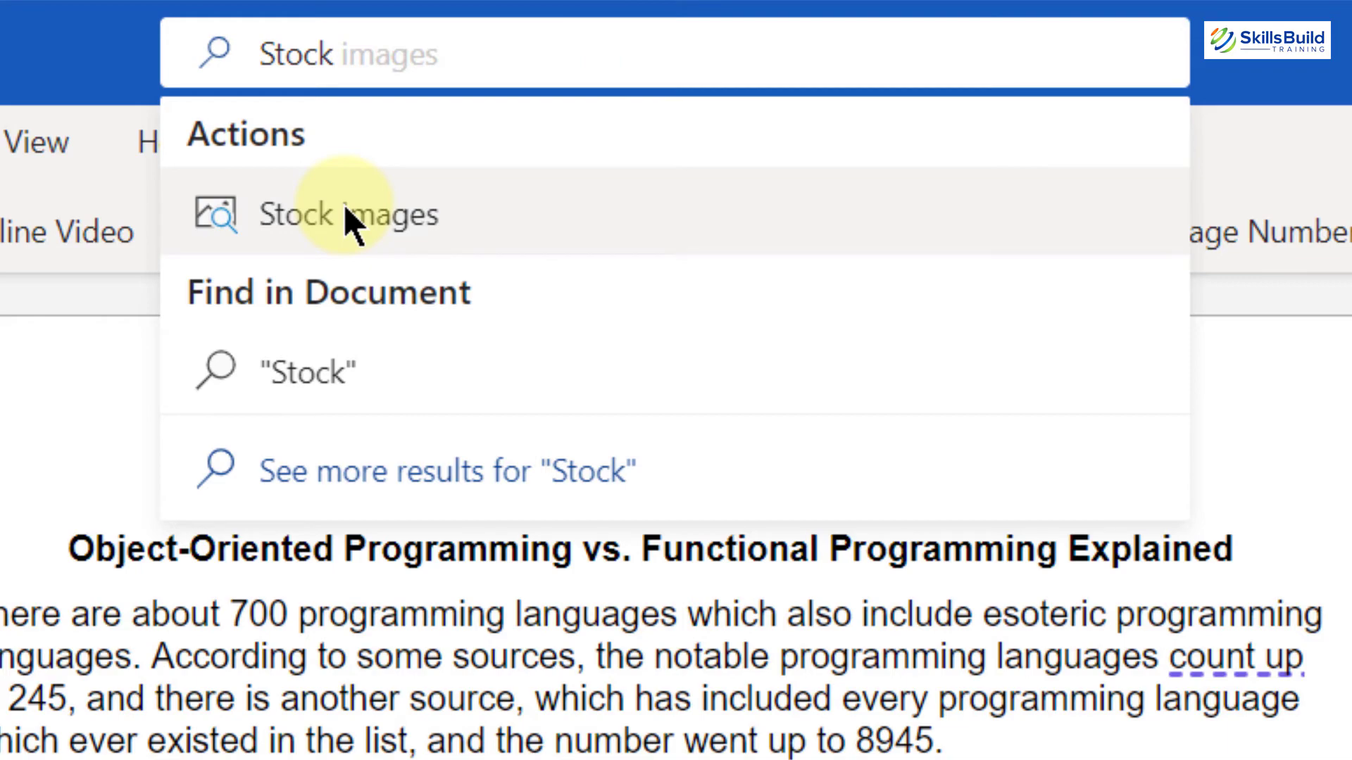
{"action": "left_click", "coordinate": [350, 222]}
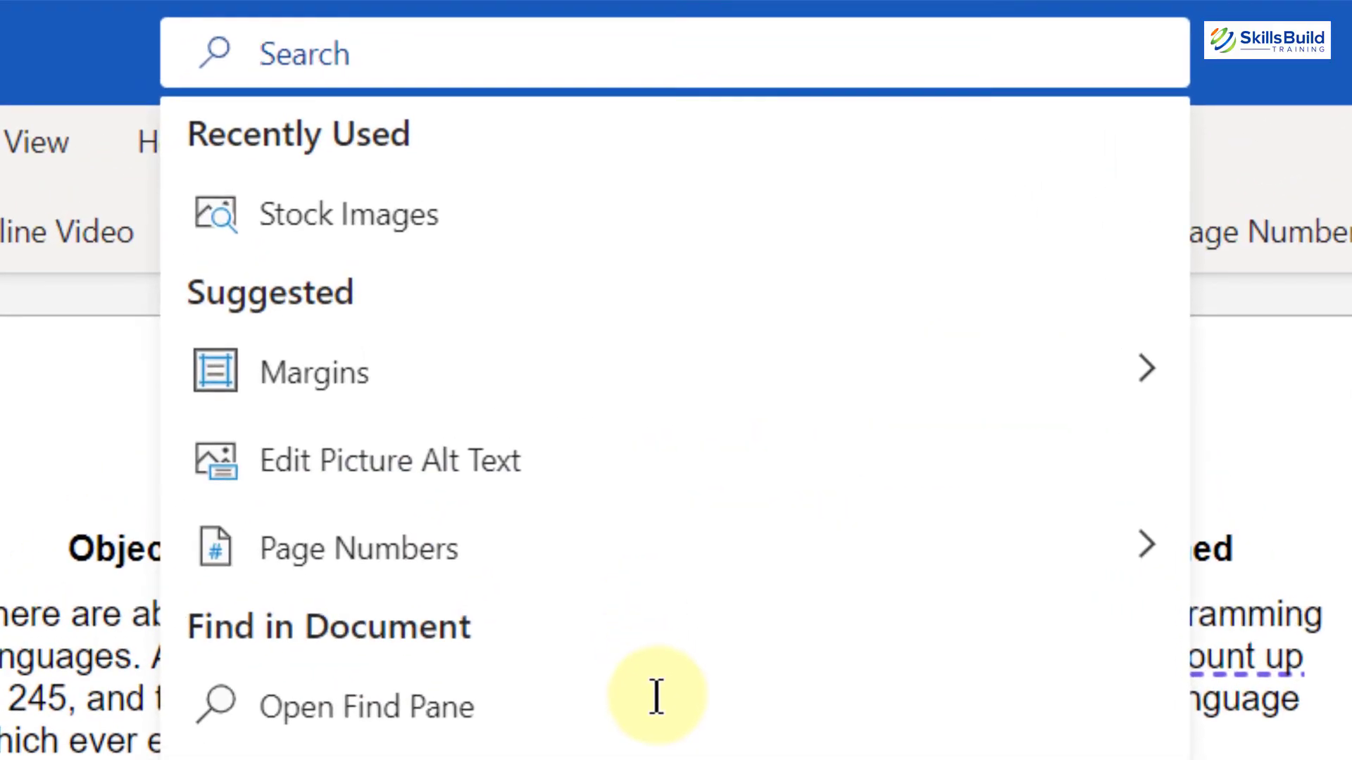
Step: Search 'Dicta' in Microsoft Search, start Dictate, and move the dictation toolbar out of the way
{"action": "type", "text": "Di"}
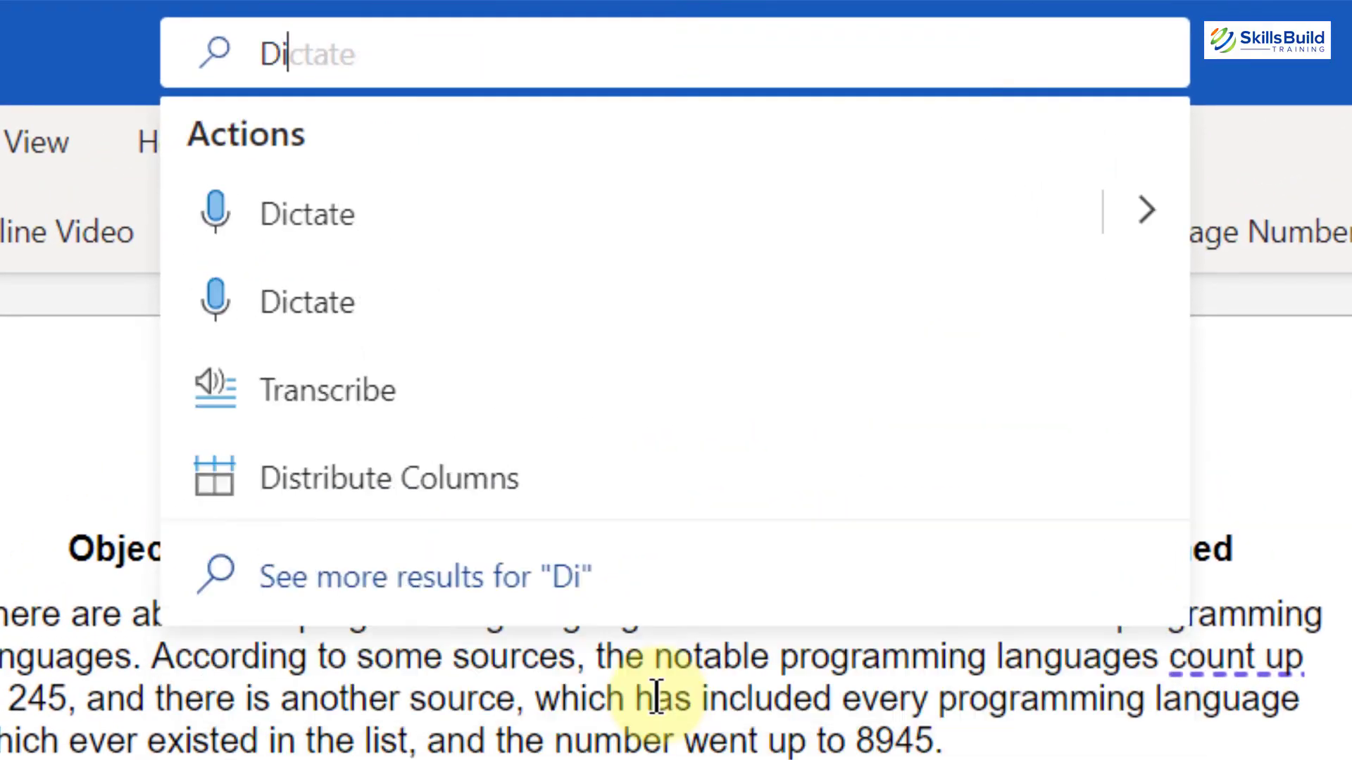
{"action": "type", "text": "cta"}
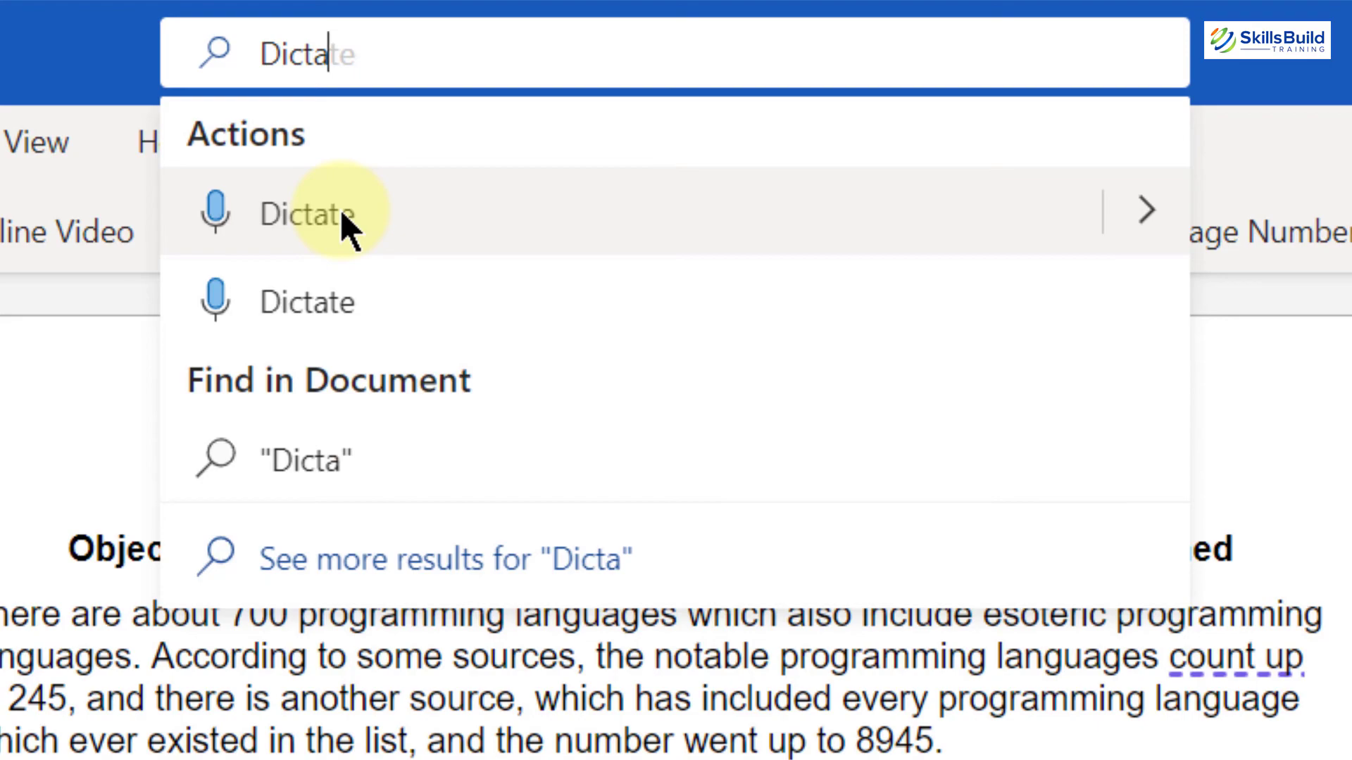
{"action": "left_click", "coordinate": [343, 214]}
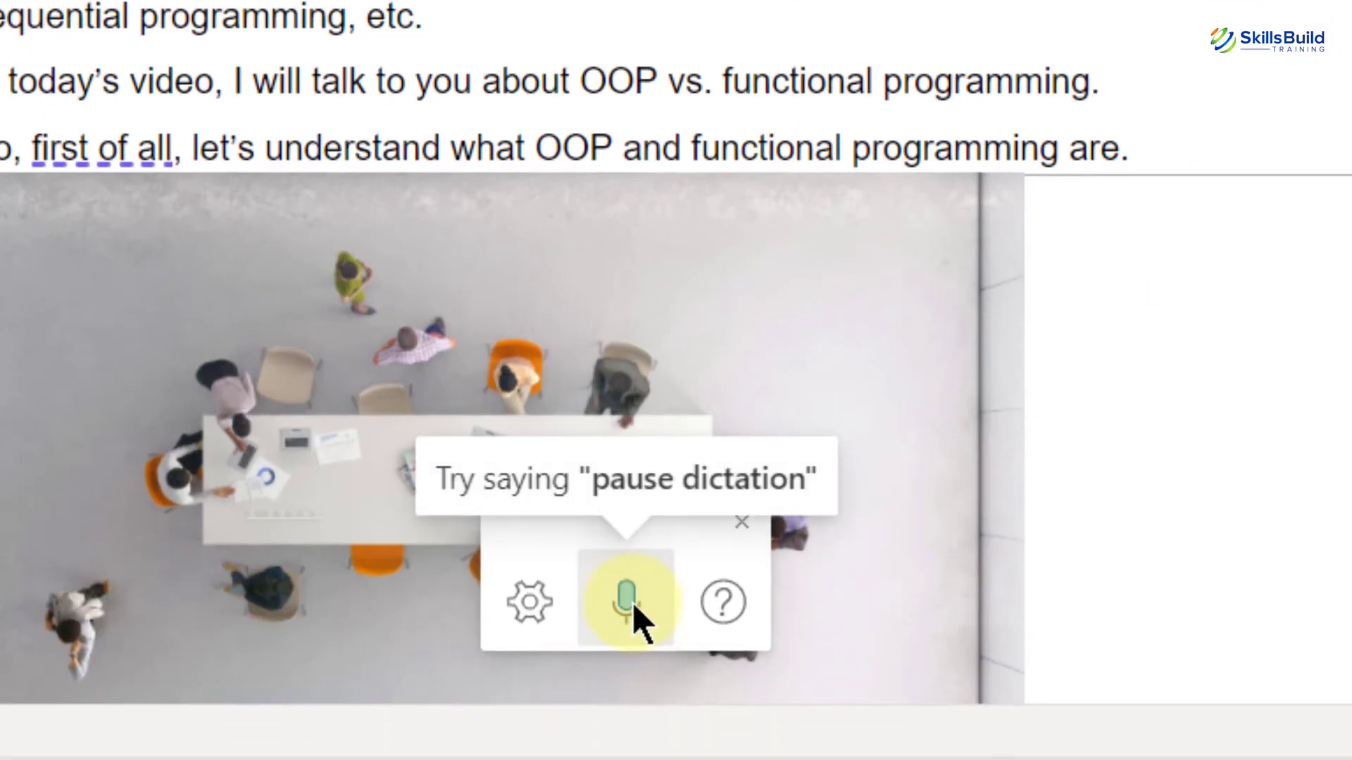
{"action": "left_click_drag", "start_coordinate": [646, 534], "coordinate": [1351, 0]}
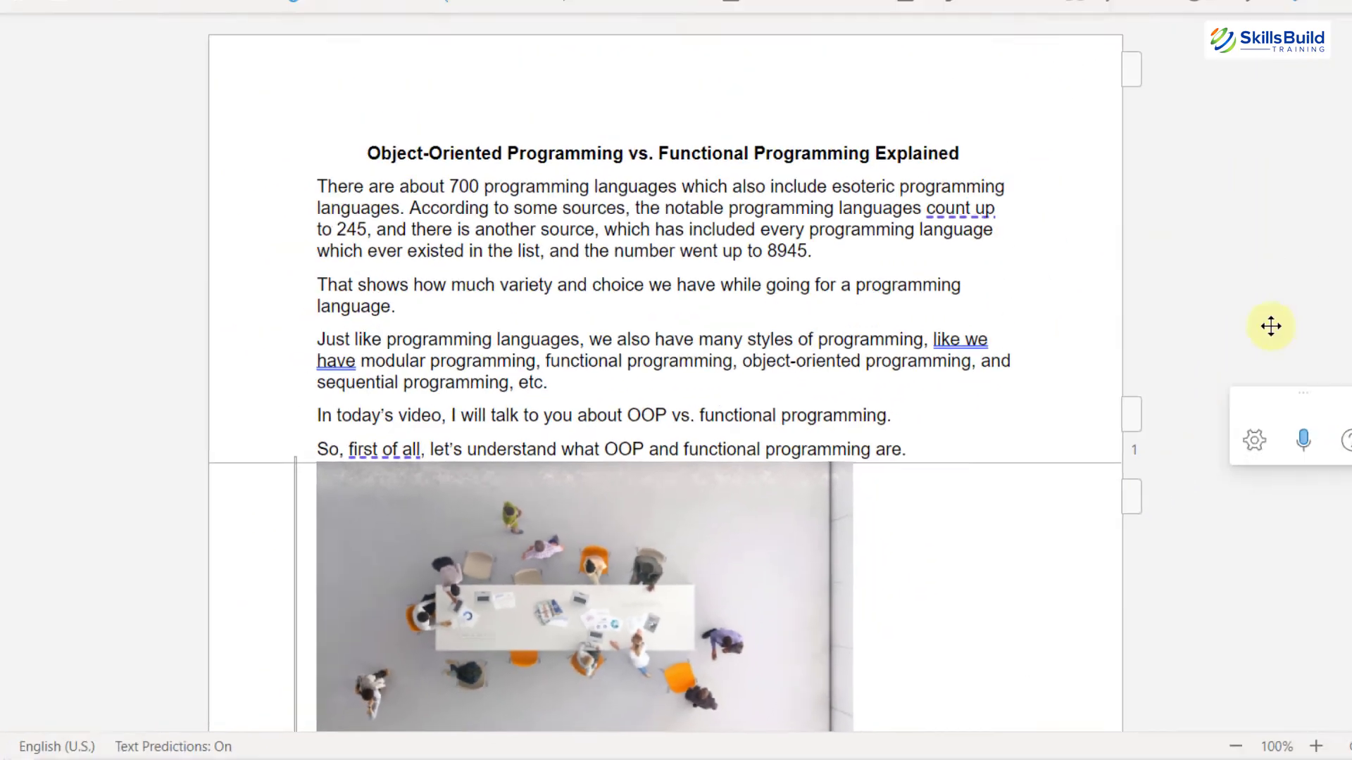
{"action": "left_click_drag", "start_coordinate": [1271, 326], "coordinate": [1268, 245]}
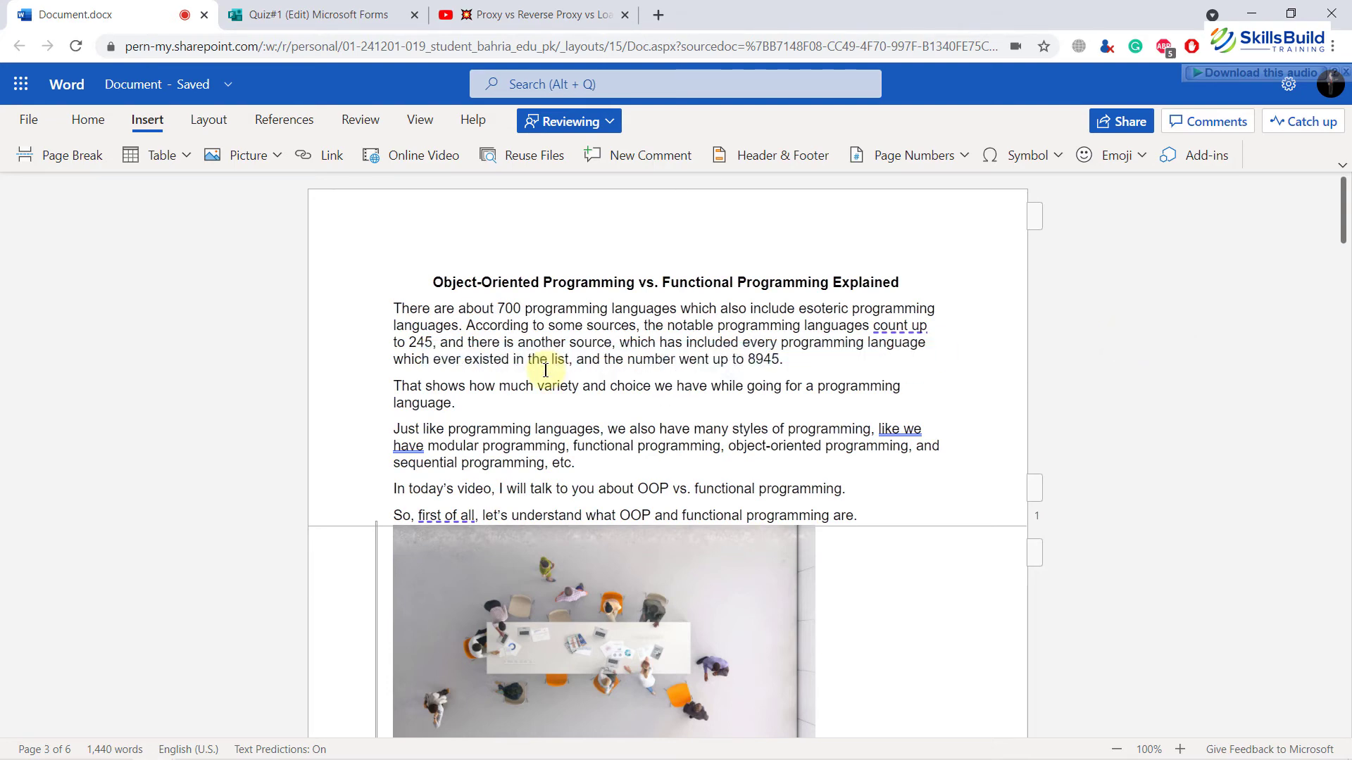
Step: Switch to desktop Word and add an empty line after the paragraph ending 'going for a programming language.'
{"action": "left_click", "coordinate": [809, 365]}
{"action": "key", "text": "Return"}
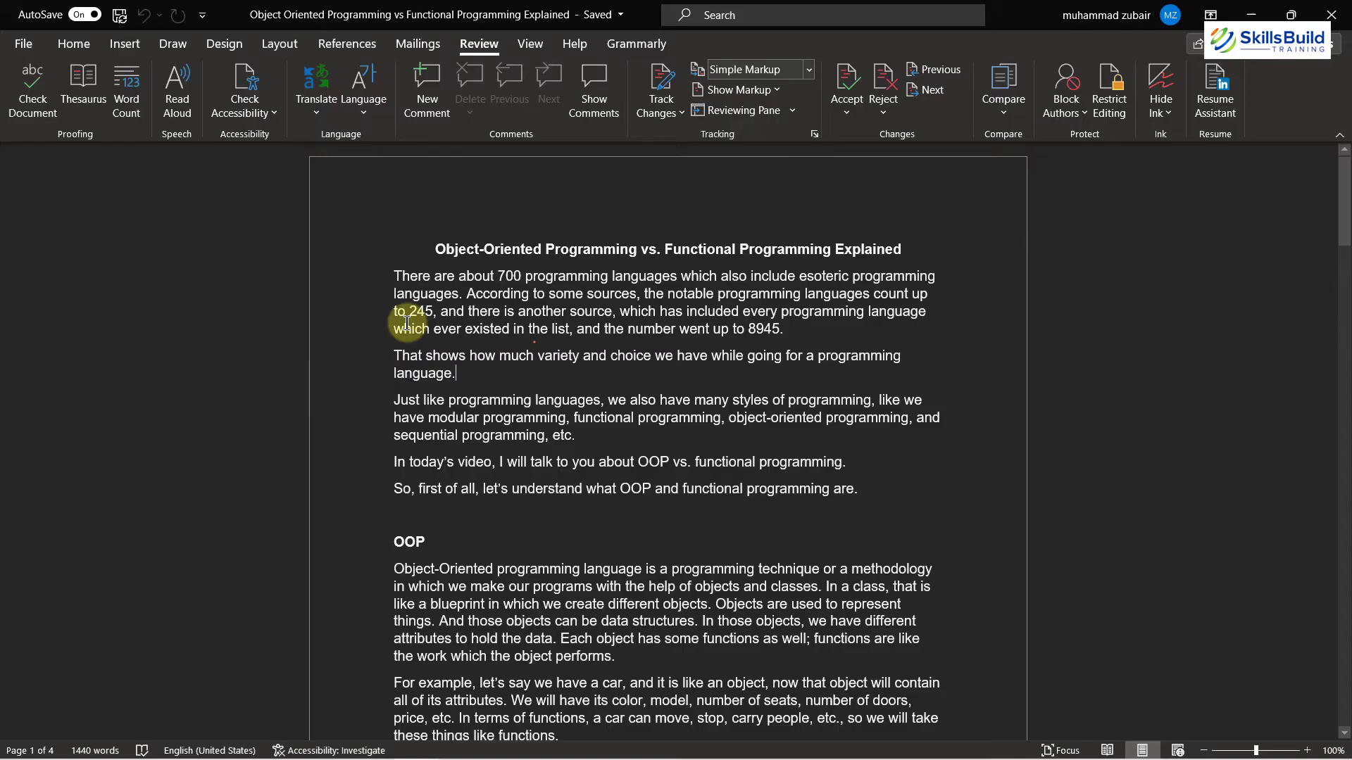
{"action": "key", "text": "Return"}
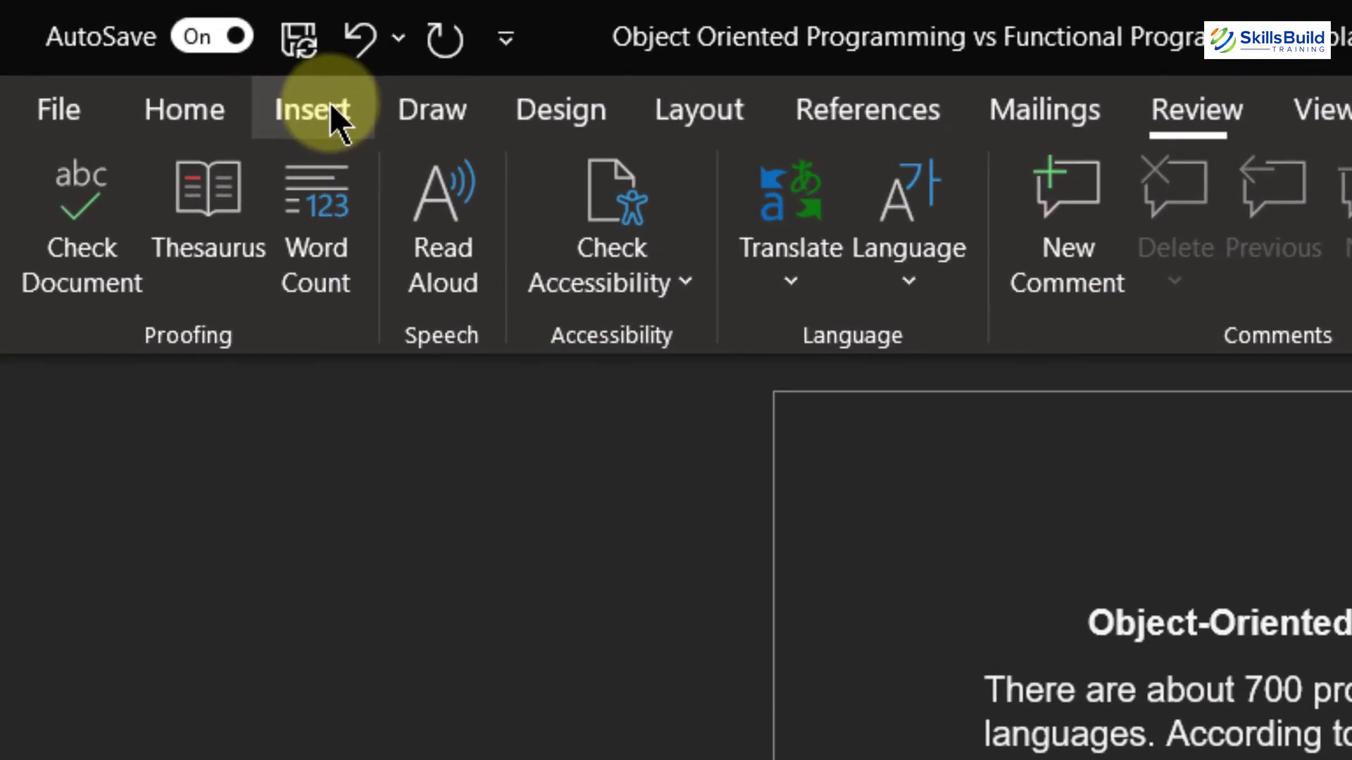
Step: Insert an oval from the Shapes gallery and draw a circle on the new empty line
{"action": "left_click", "coordinate": [303, 102]}
{"action": "left_click", "coordinate": [647, 175]}
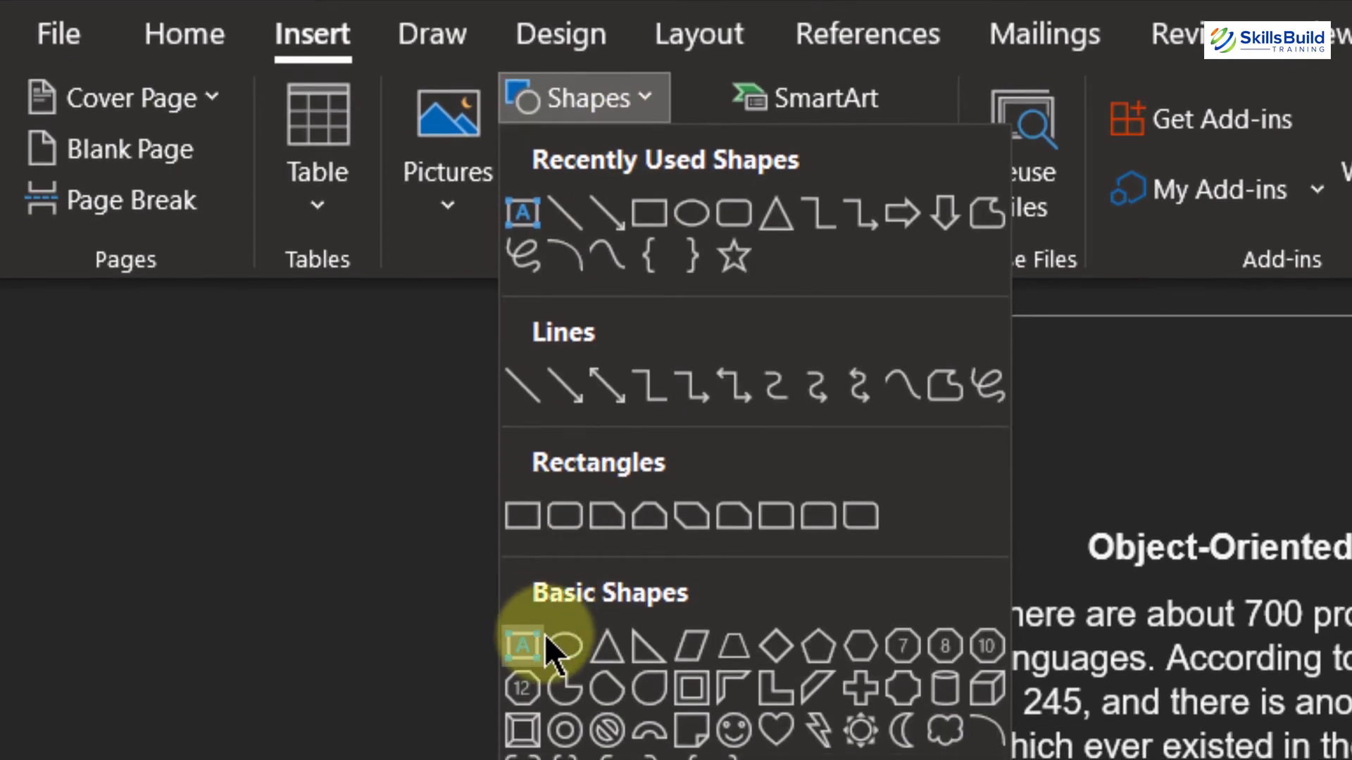
{"action": "left_click", "coordinate": [542, 639]}
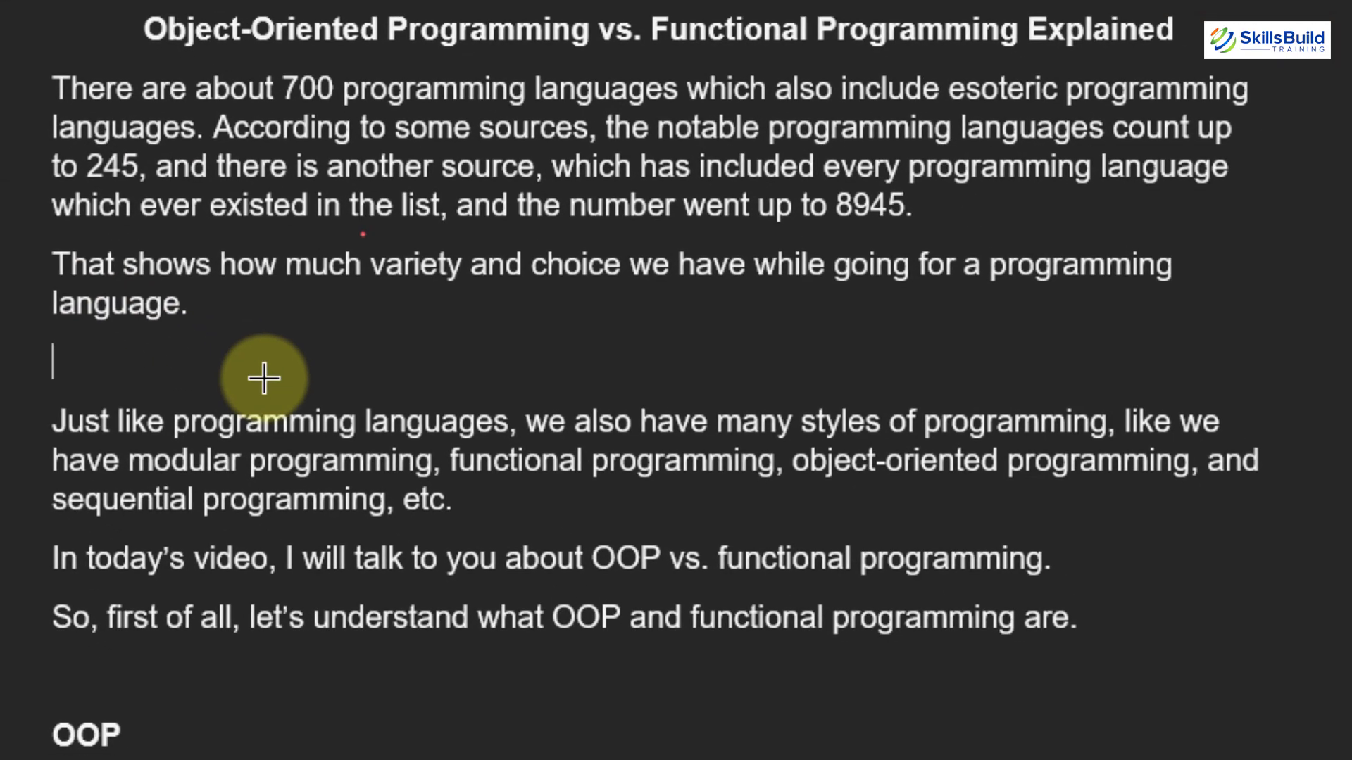
{"action": "left_click", "coordinate": [317, 404]}
{"action": "left_click_drag", "start_coordinate": [416, 528], "coordinate": [417, 424]}
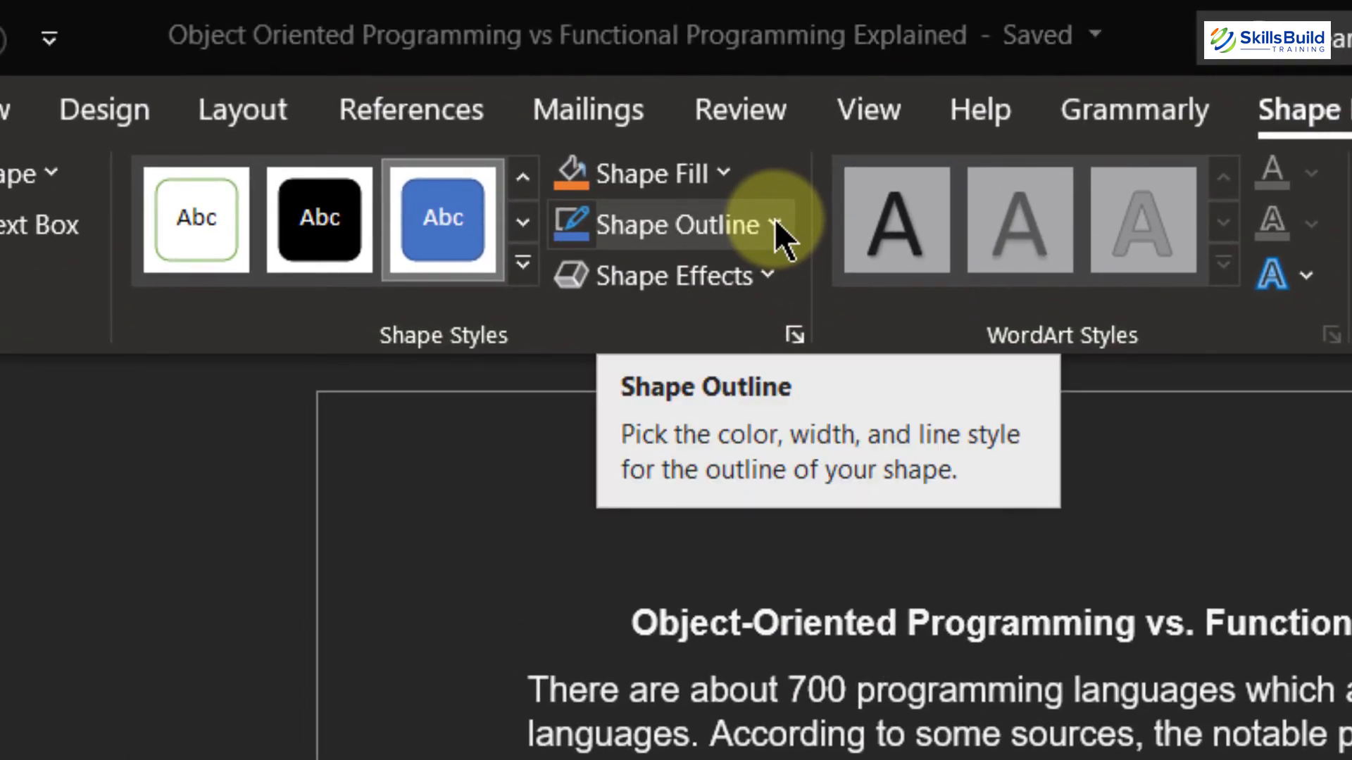
Step: Give the circle's shape outline the most wavy Sketched line style
{"action": "left_click", "coordinate": [775, 222]}
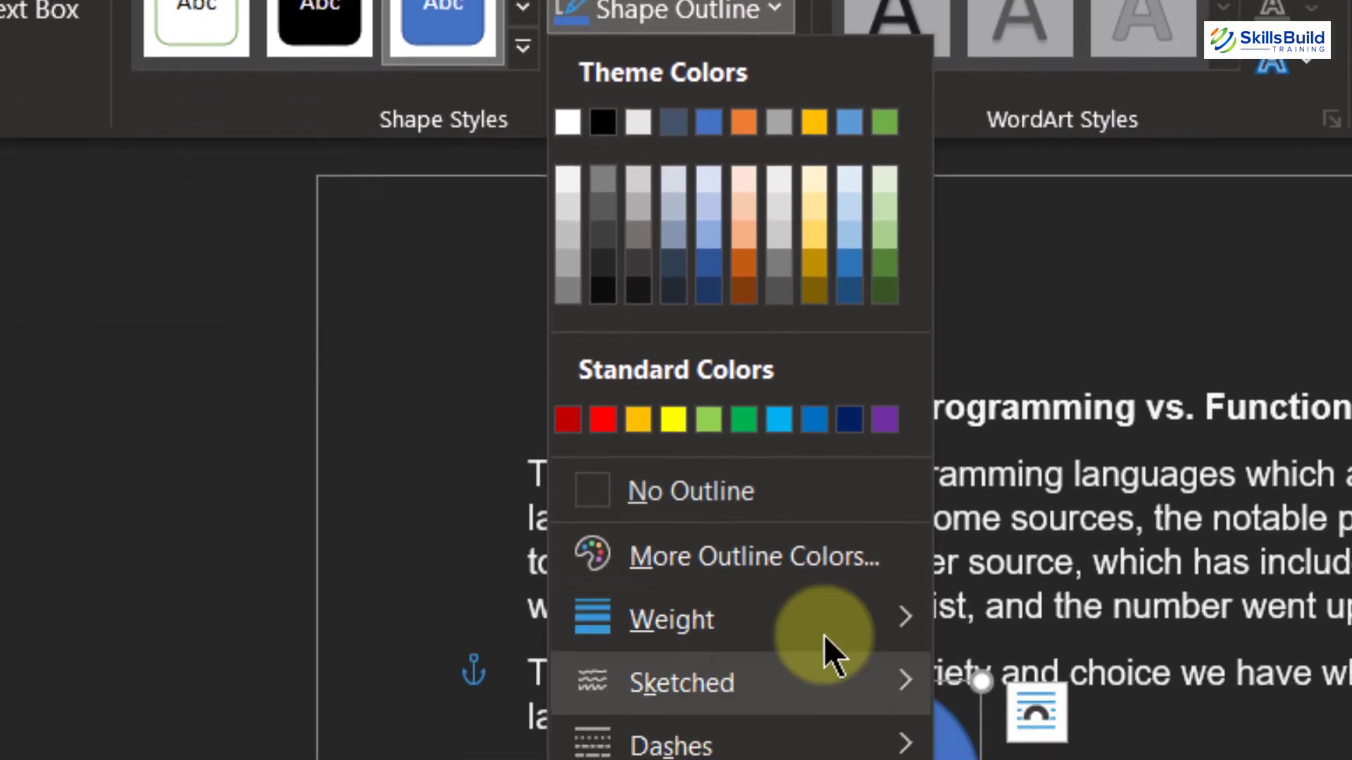
{"action": "mouse_move", "coordinate": [825, 363]}
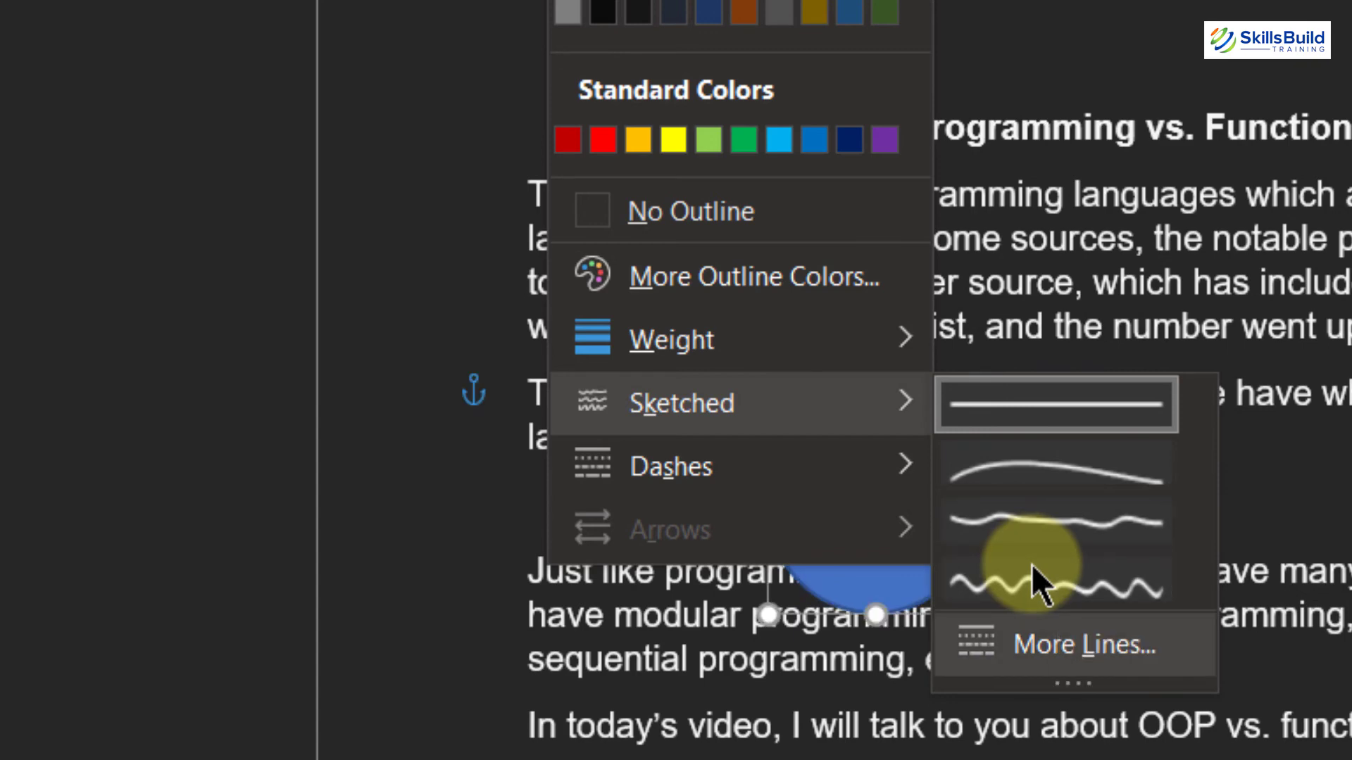
{"action": "left_click", "coordinate": [1061, 587]}
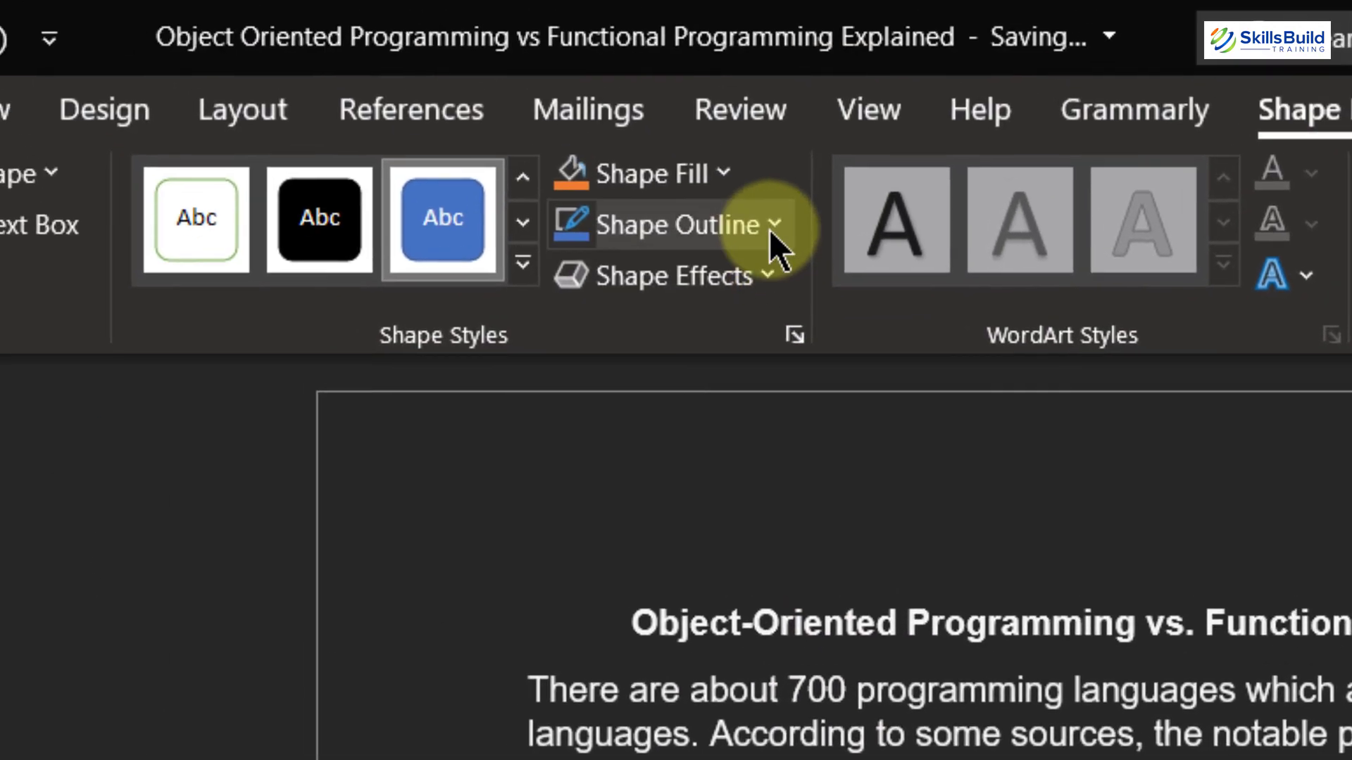
Step: Set the circle's shape outline weight to 6 pt and deselect the shape
{"action": "left_click", "coordinate": [771, 224]}
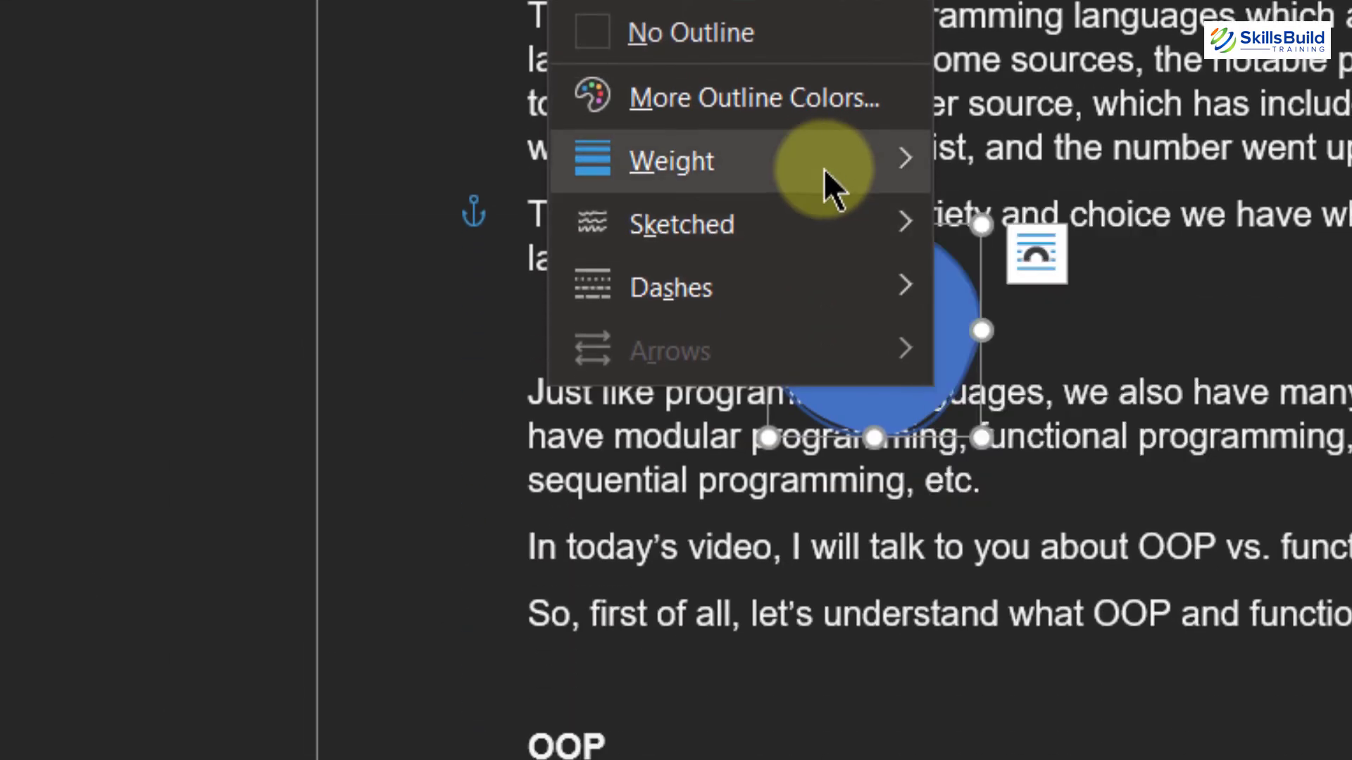
{"action": "mouse_move", "coordinate": [721, 162]}
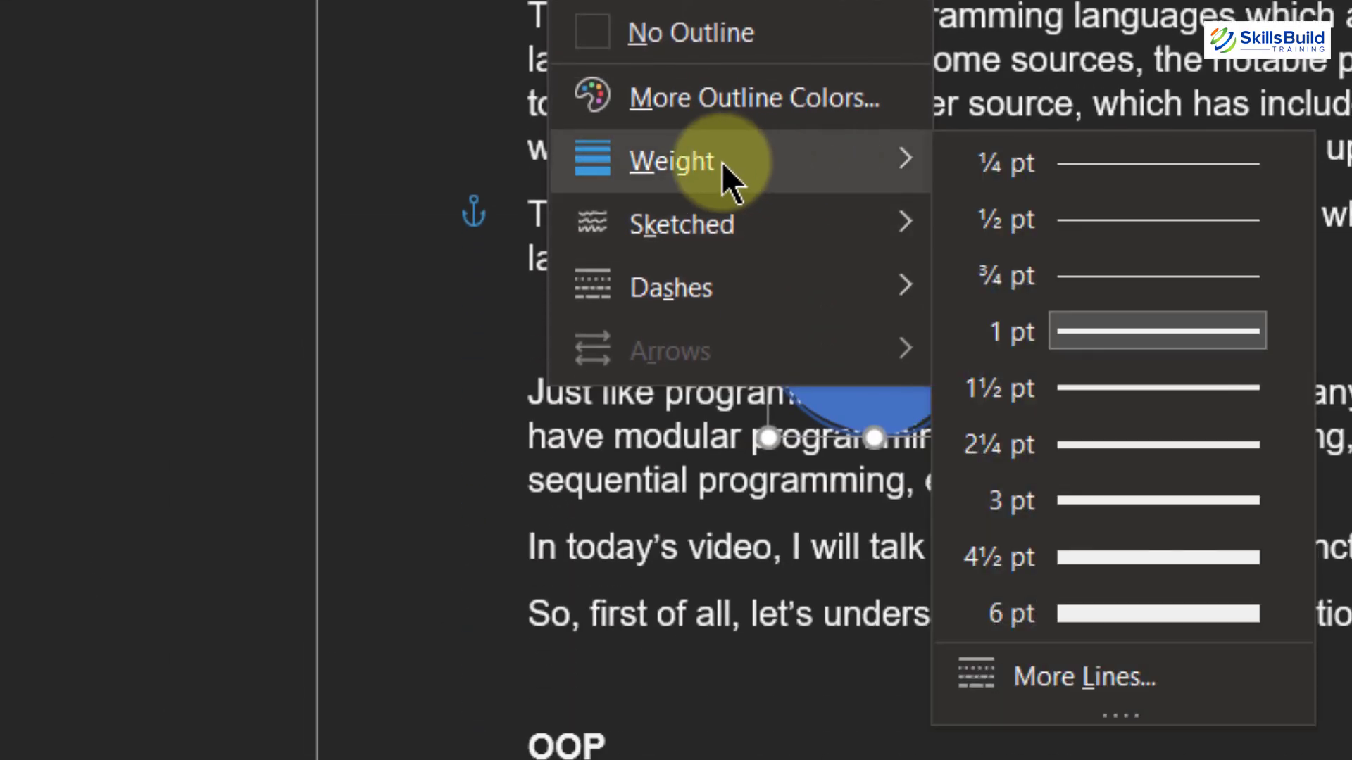
{"action": "left_click", "coordinate": [1135, 603]}
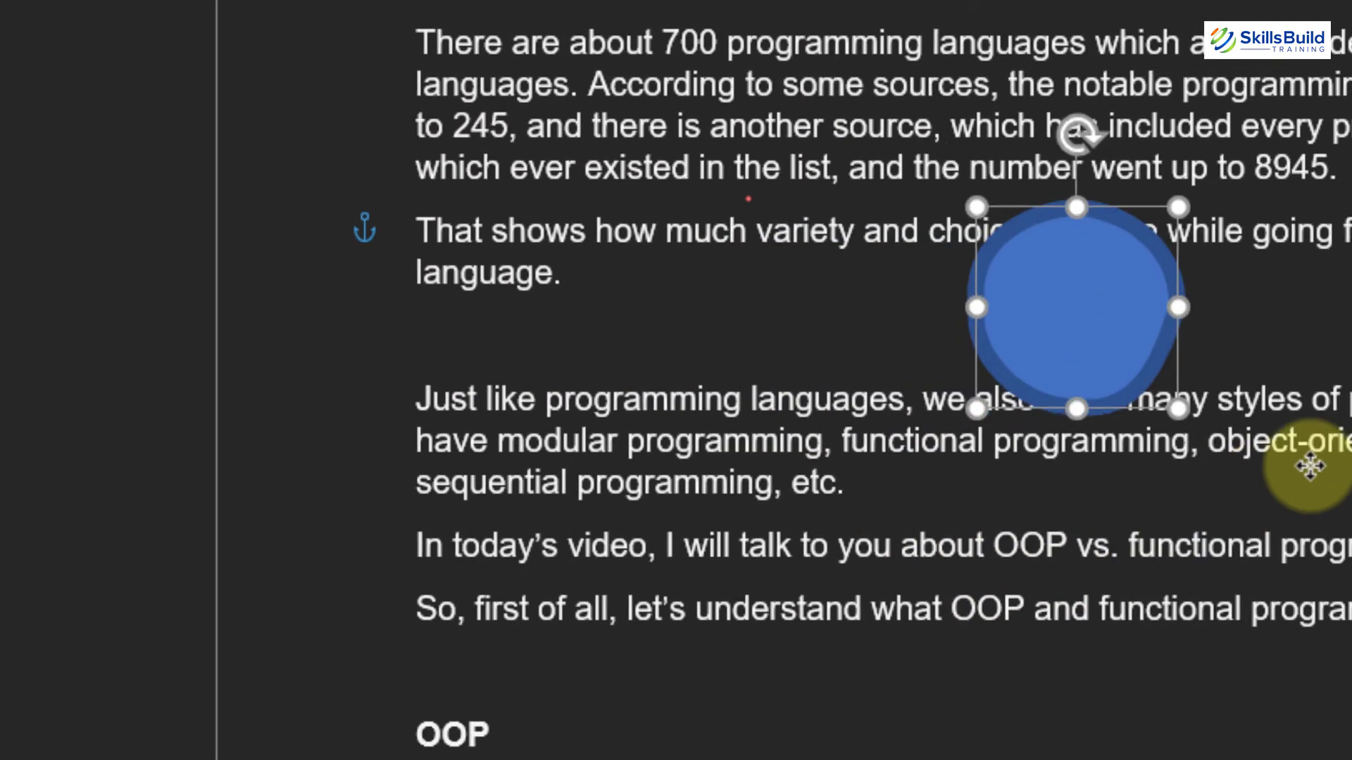
{"action": "left_click_drag", "start_coordinate": [1310, 466], "coordinate": [1216, 329]}
{"action": "key", "text": "Escape"}
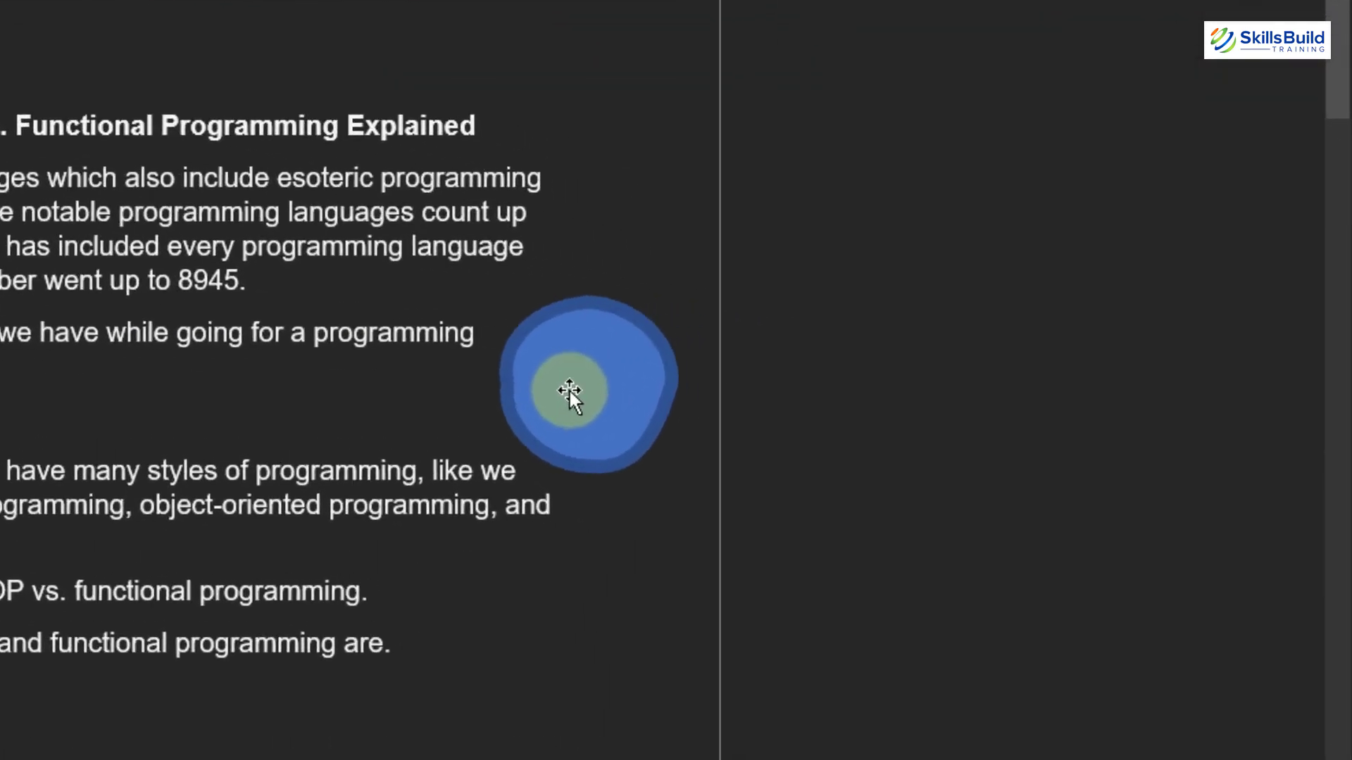
Step: Open More Outline Colors for the circle, select the hex value #2F528F, and confirm the Colors dialog
{"action": "left_click", "coordinate": [950, 386]}
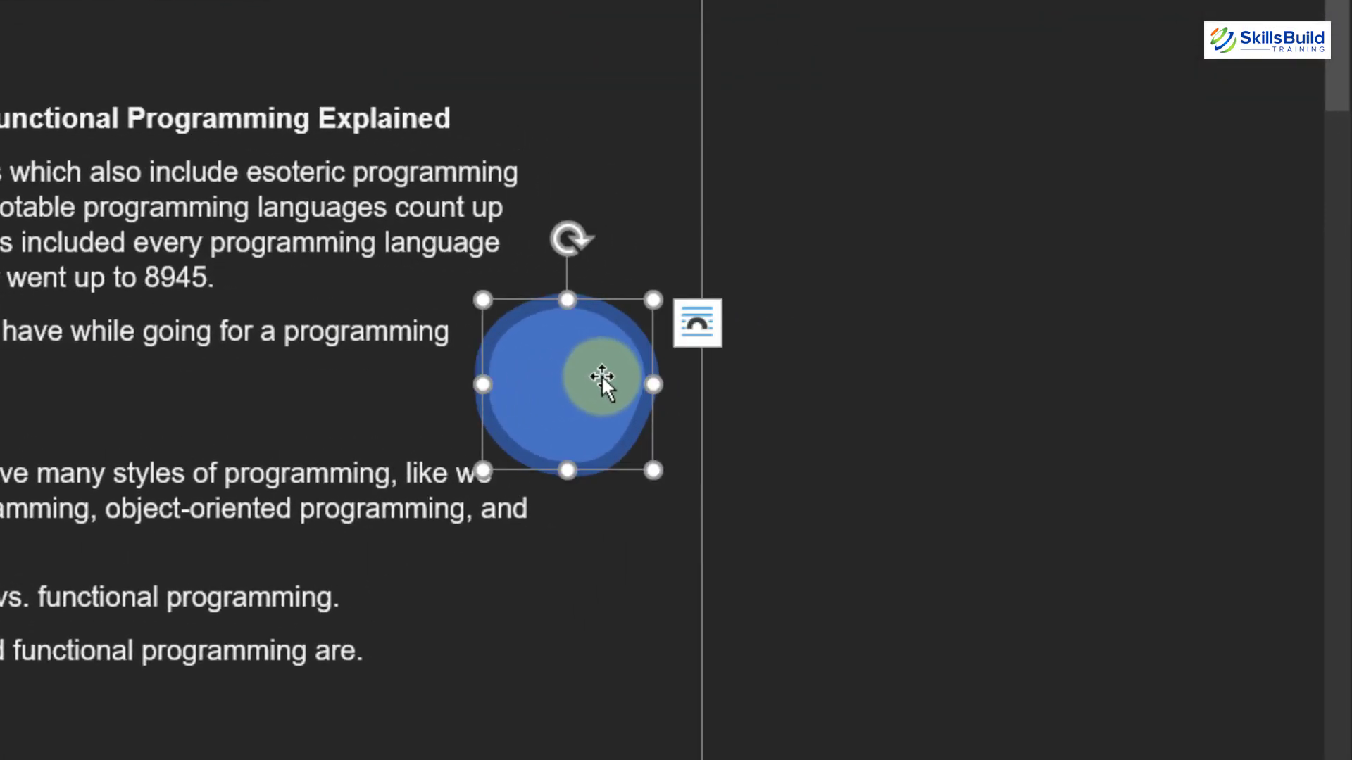
{"action": "right_click", "coordinate": [601, 376]}
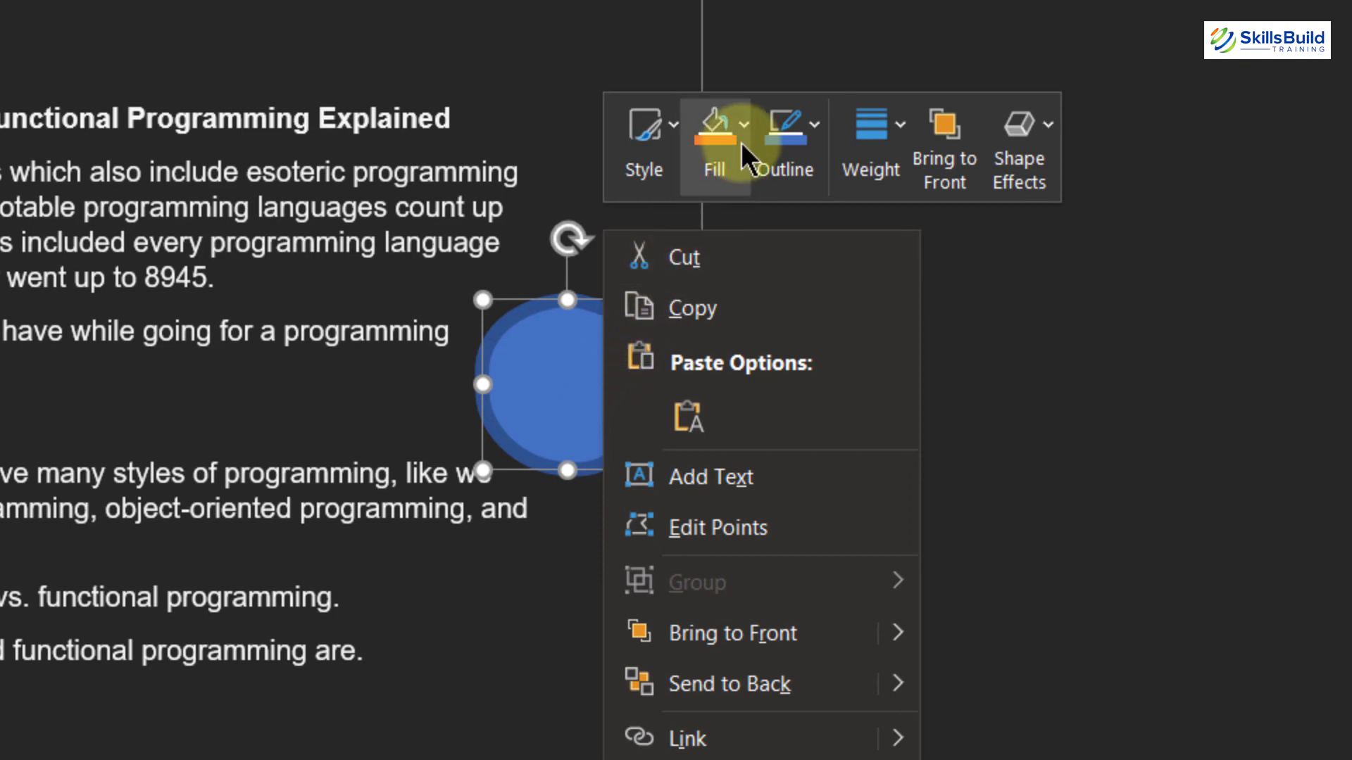
{"action": "left_click", "coordinate": [808, 134]}
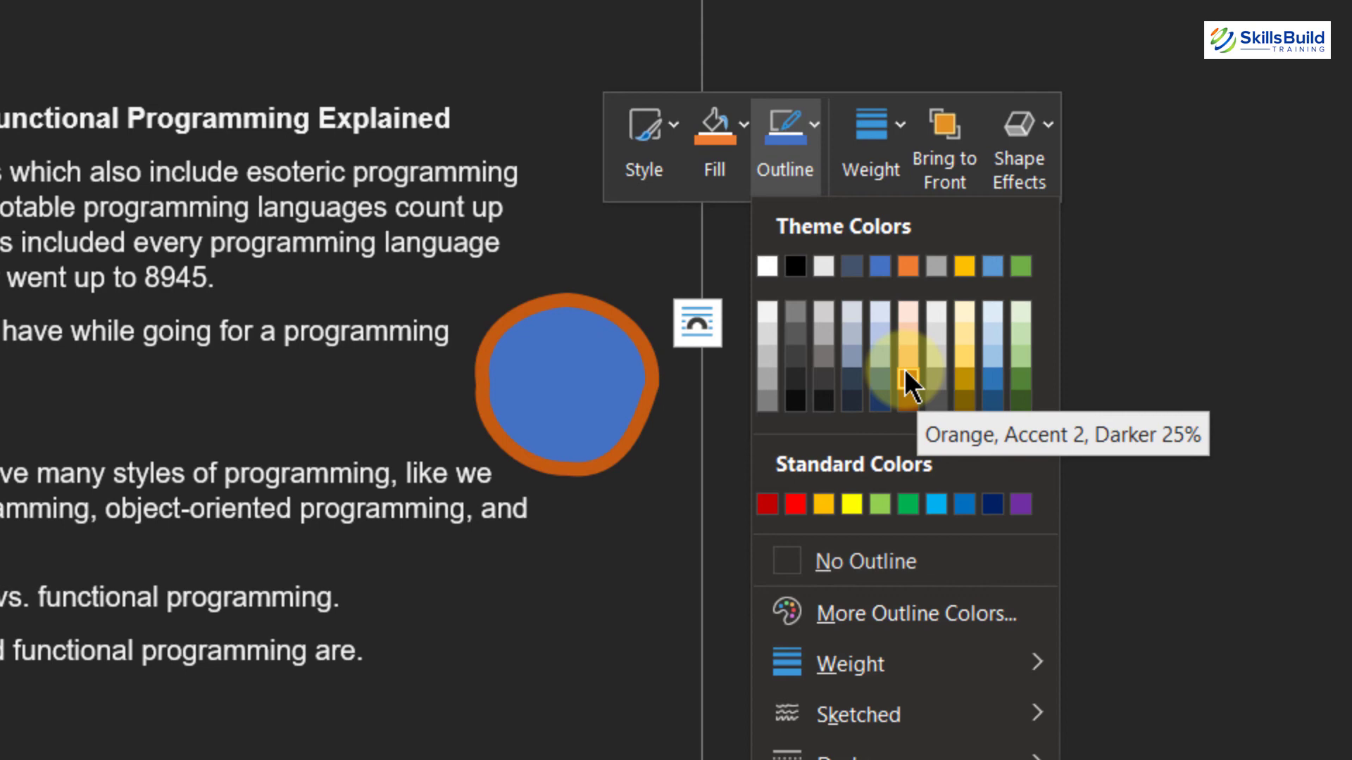
{"action": "left_click", "coordinate": [907, 617]}
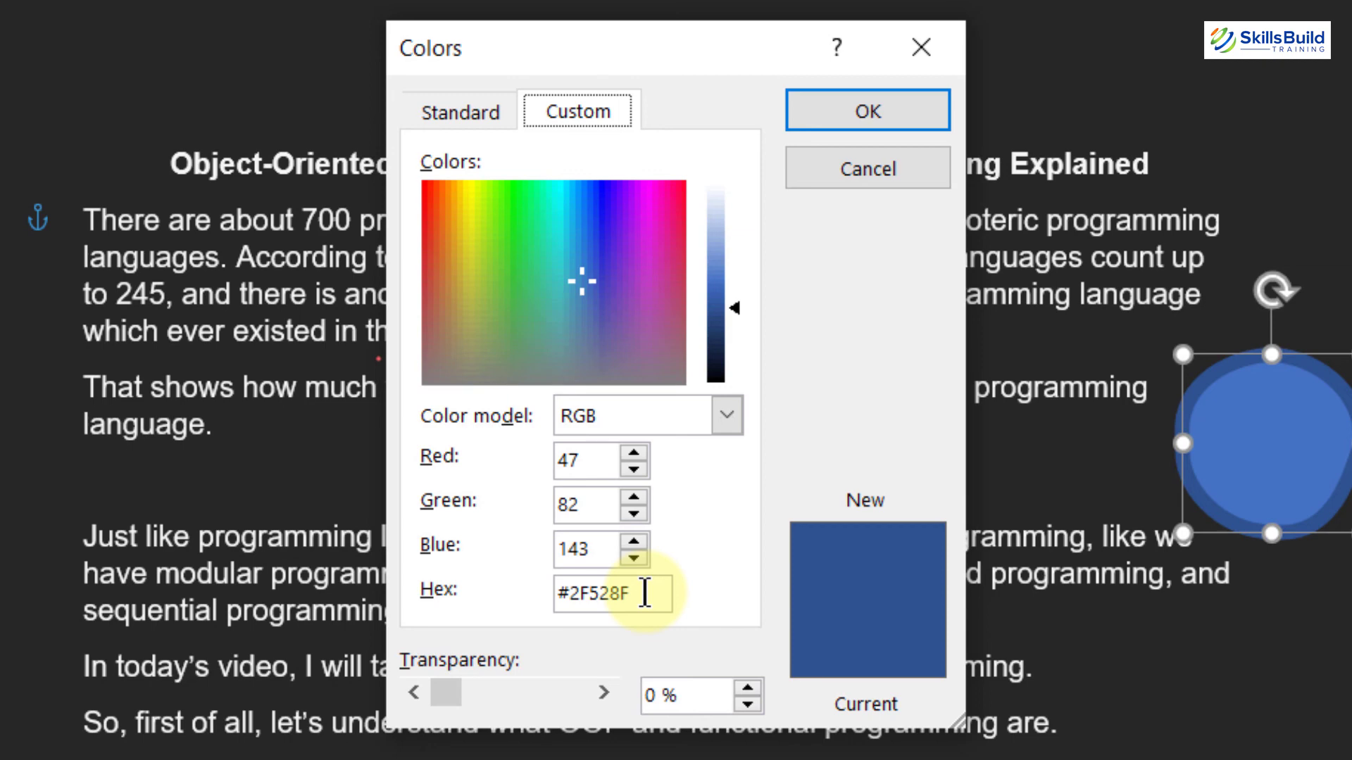
{"action": "left_click_drag", "start_coordinate": [645, 593], "coordinate": [552, 587]}
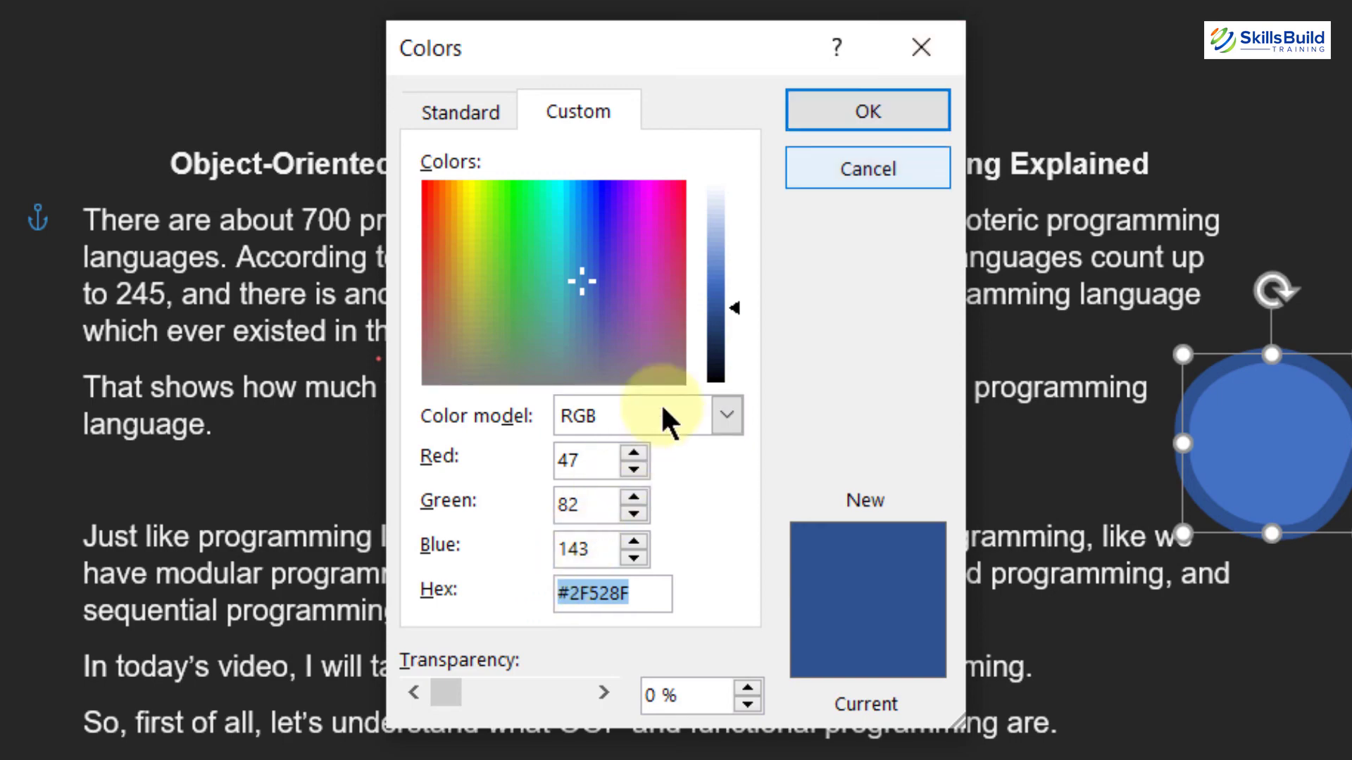
{"action": "left_click", "coordinate": [847, 120]}
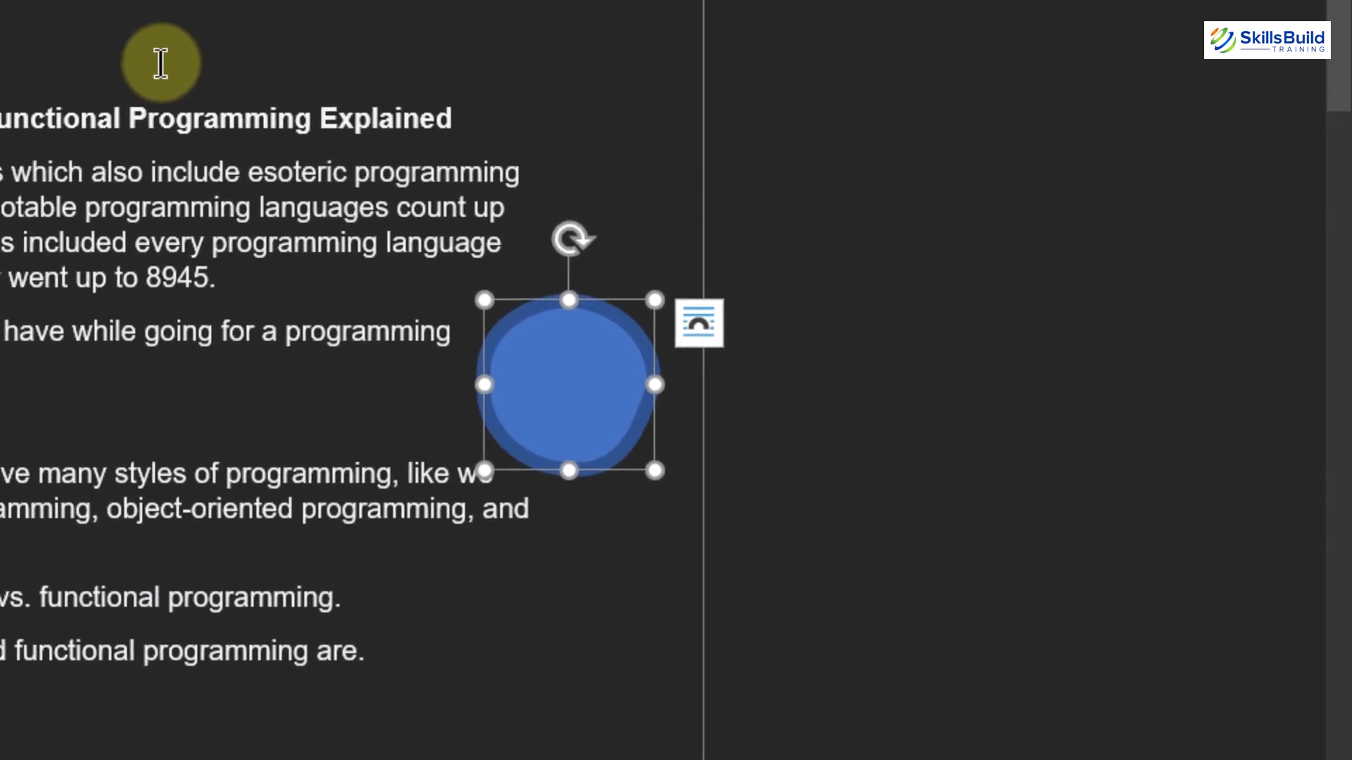